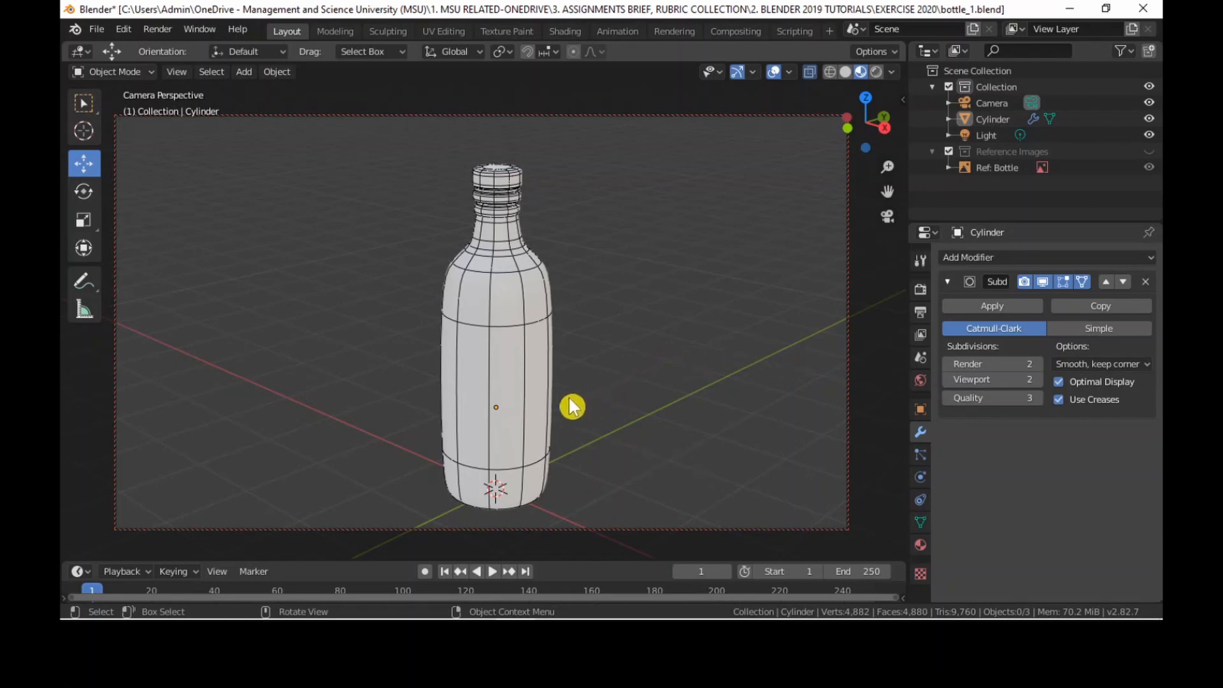
middle_drag(534, 430, 505, 415)
click(464, 347)
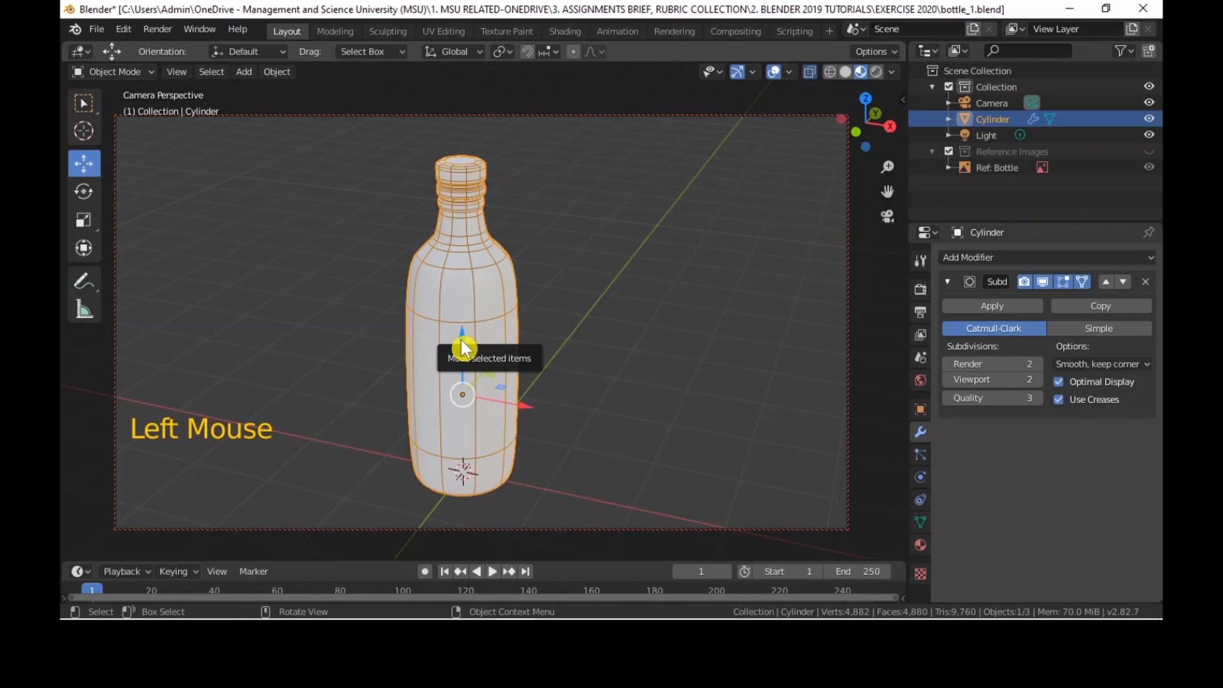
shift+middle_drag(486, 342, 541, 333)
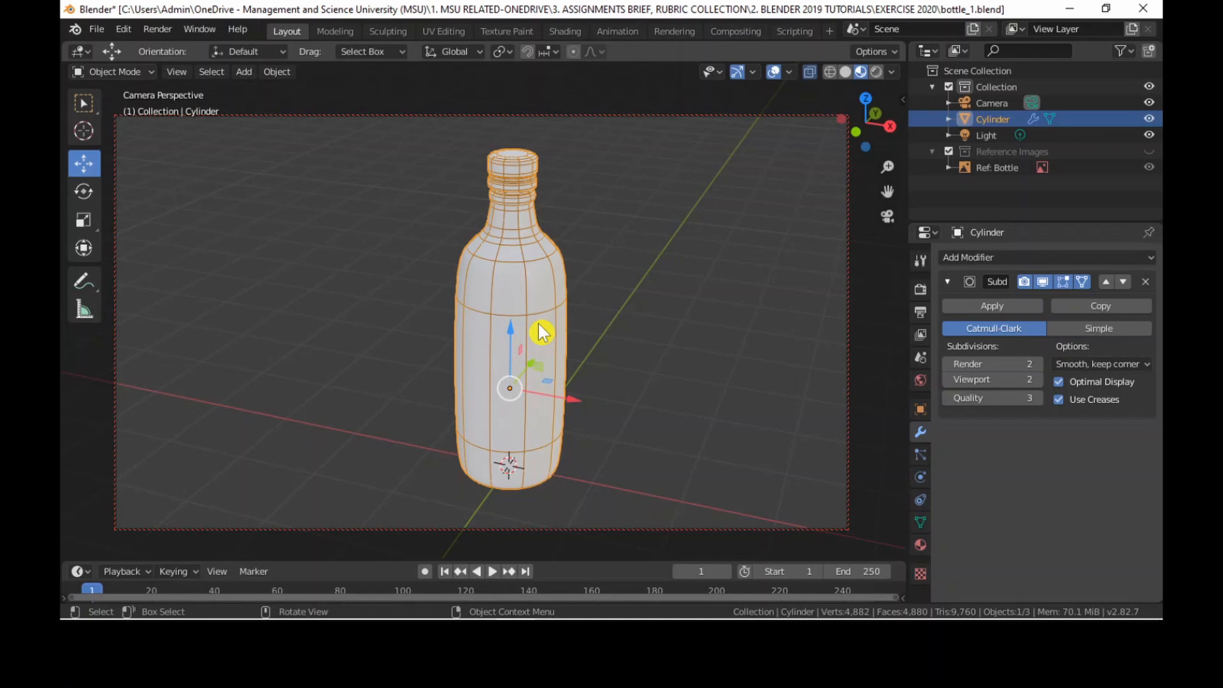
middle_drag(540, 331, 513, 331)
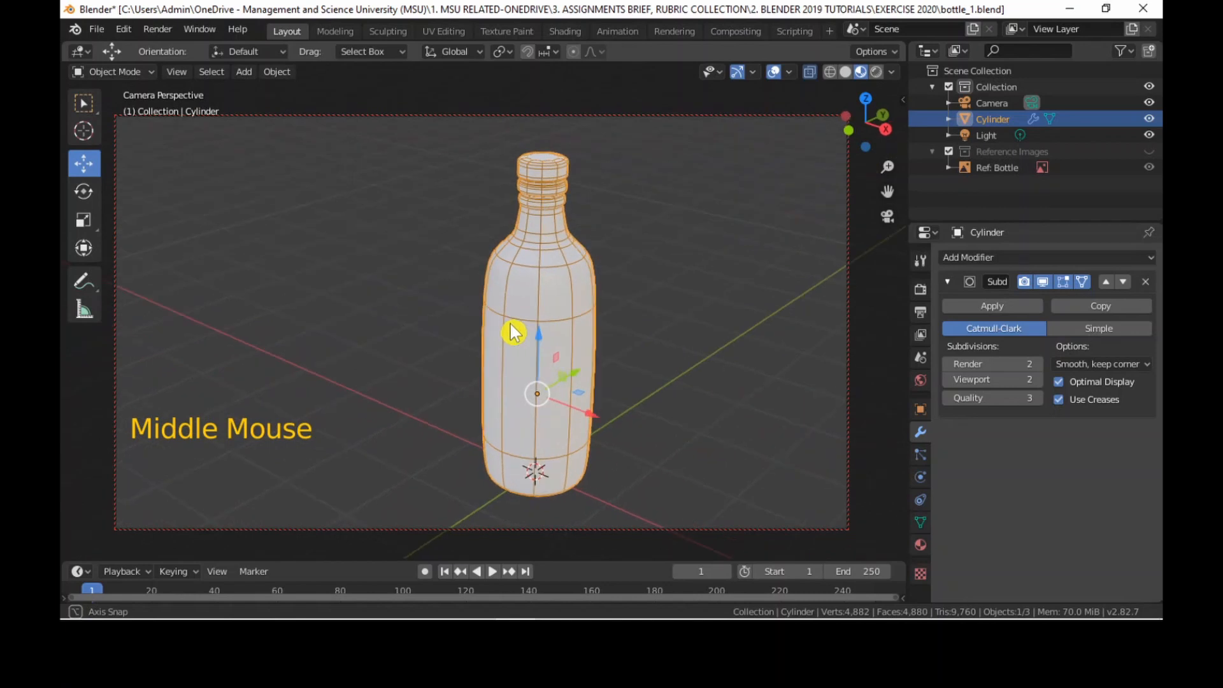
middle_drag(632, 349, 637, 348)
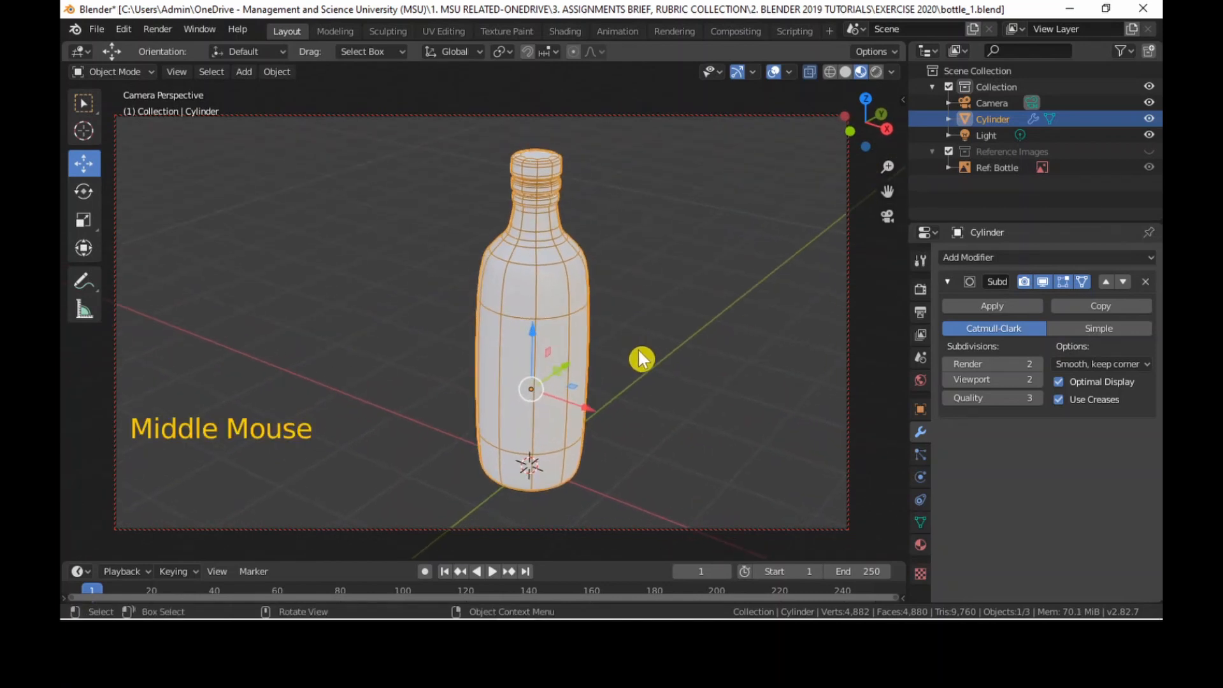
Add a mesh plane under the bottle and scale it up by about 15.391 as a ground surface.
key(shift+a)
mouse_move(660, 306)
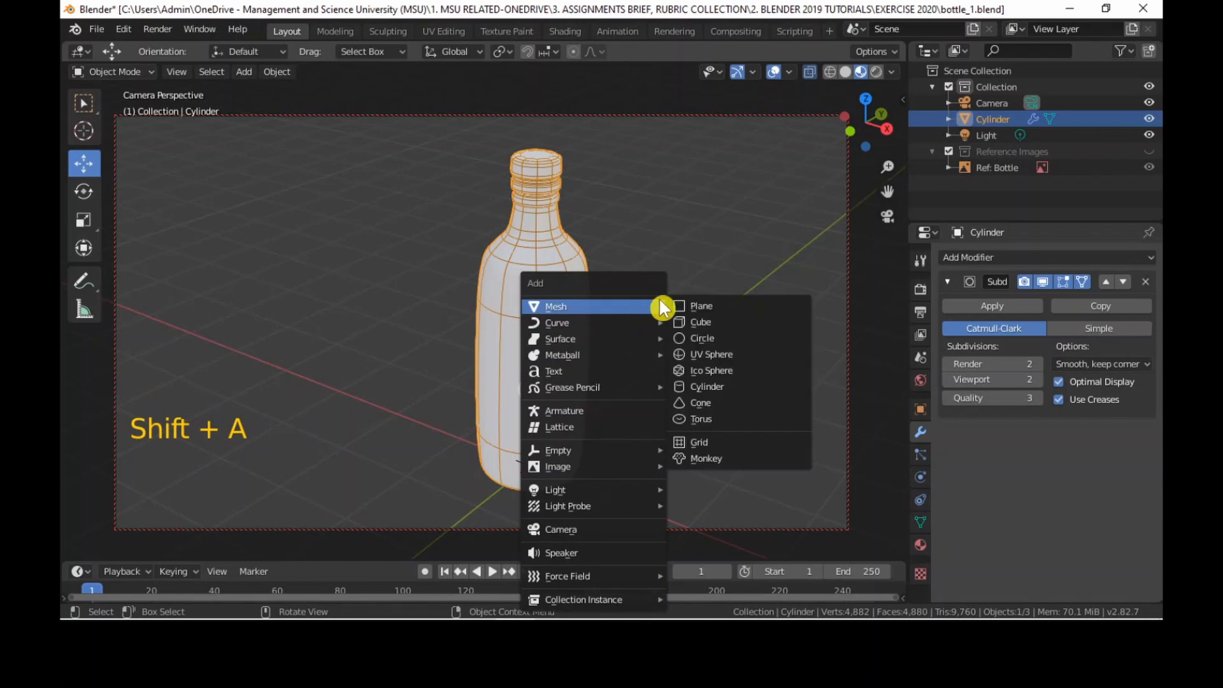
click(707, 308)
key(s)
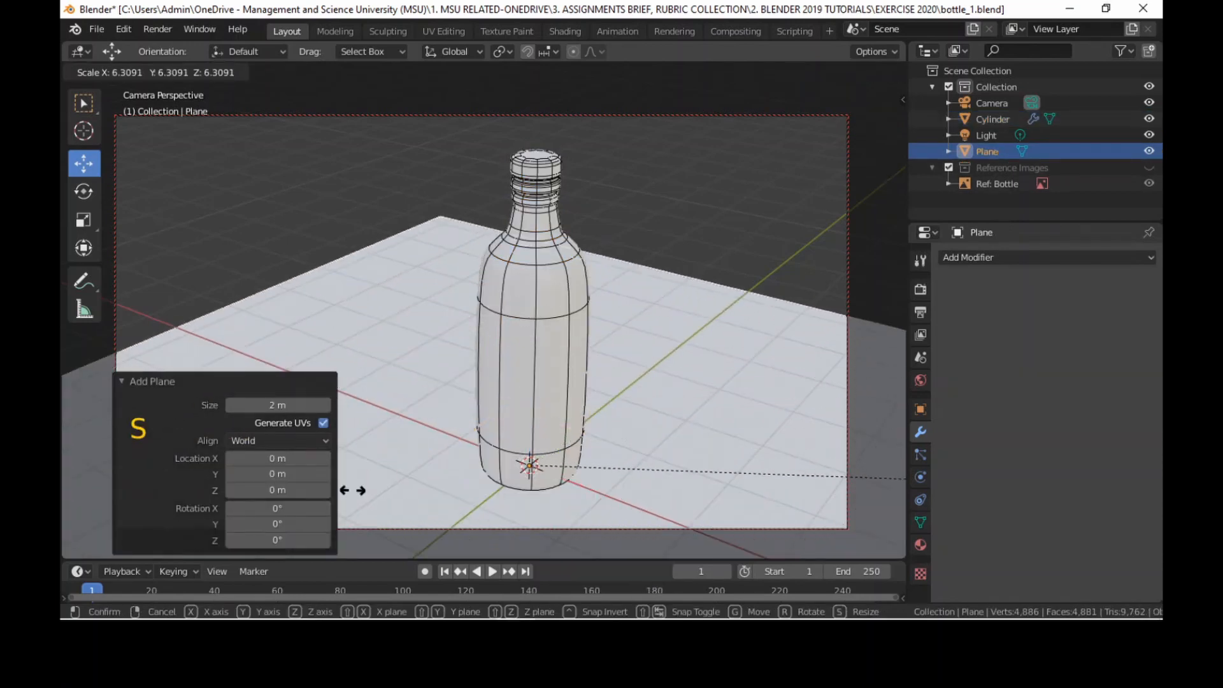
click(424, 322)
mouse_move(656, 287)
middle_down()
mouse_move(625, 295)
mouse_move(653, 279)
mouse_move(595, 268)
mouse_move(646, 290)
middle_up()
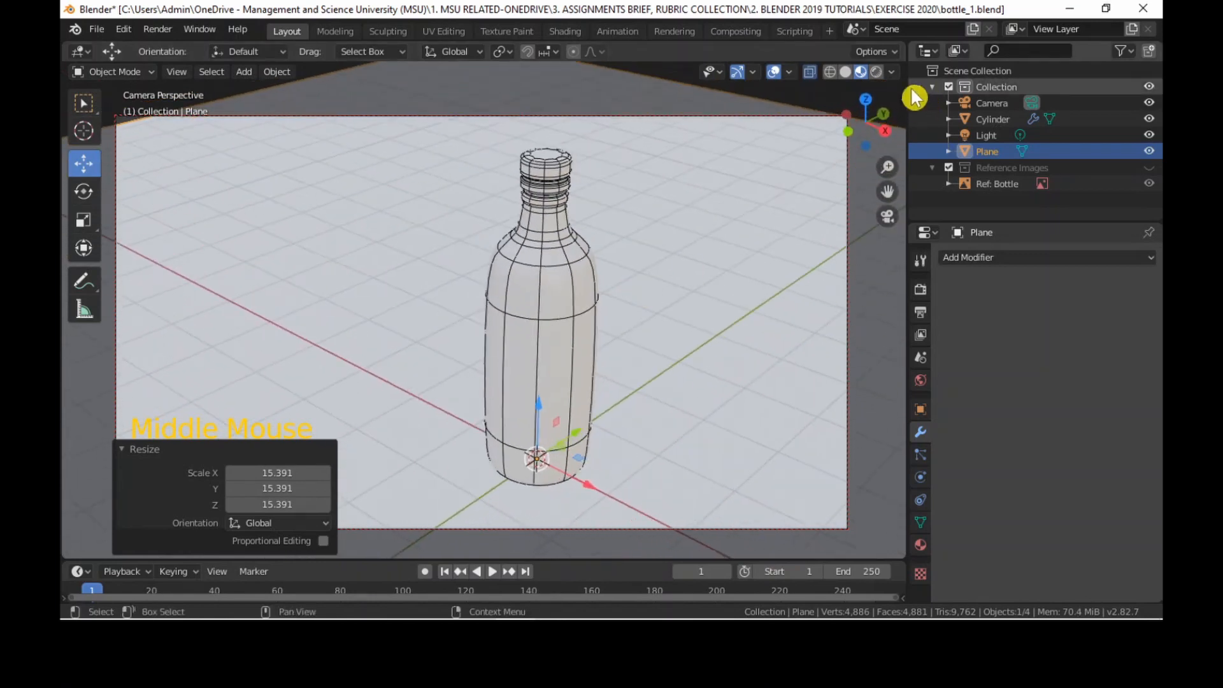
Preview the scene in rendered viewport shading, return to Material Preview shading and collapse the Resize settings.
click(876, 73)
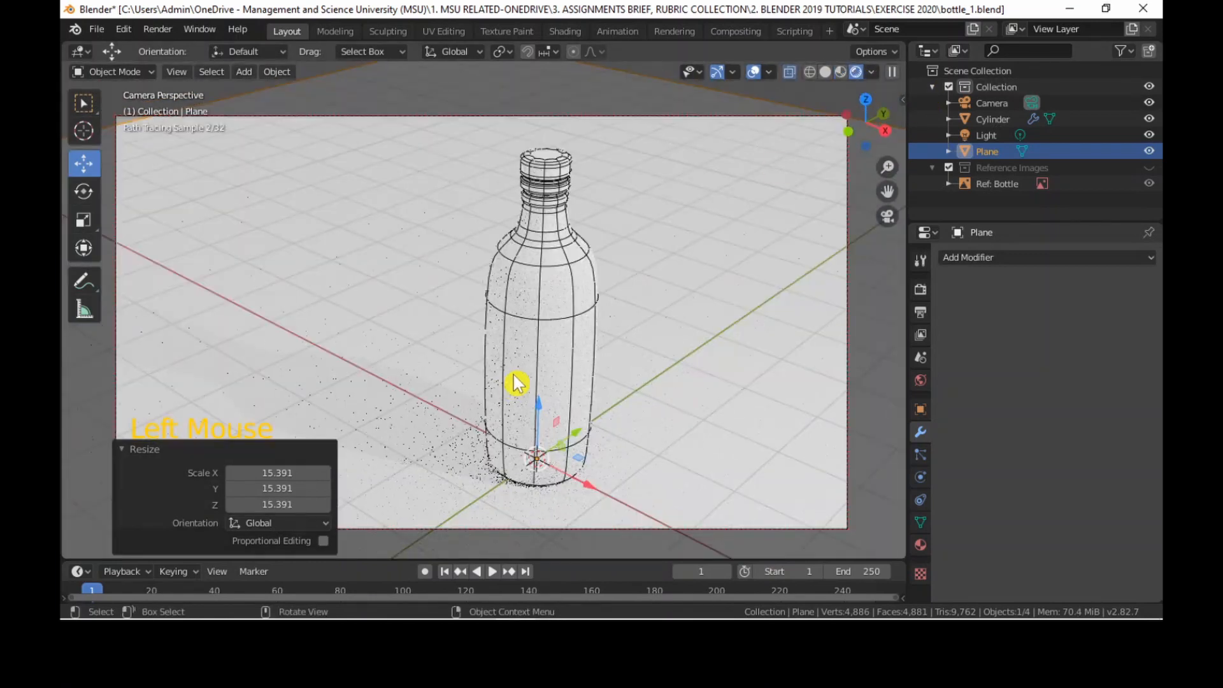
click(840, 72)
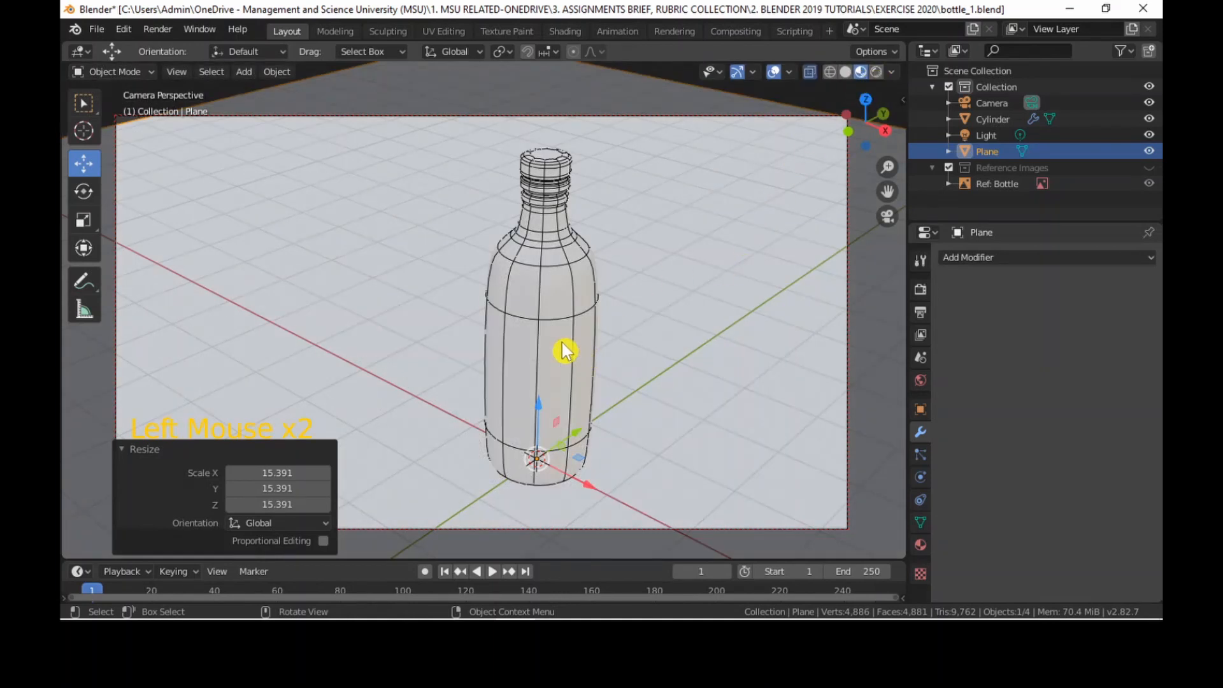
click(134, 450)
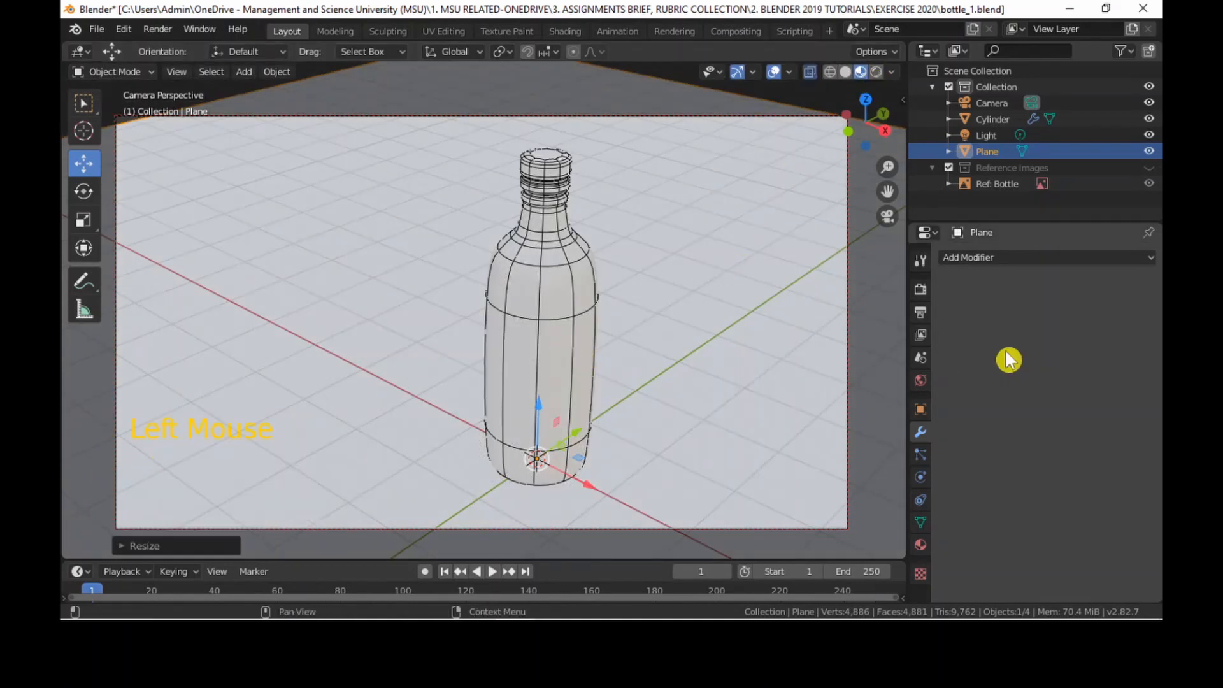
Keep Cycles as the scene's render engine and choose GPU Compute as the render device.
click(922, 290)
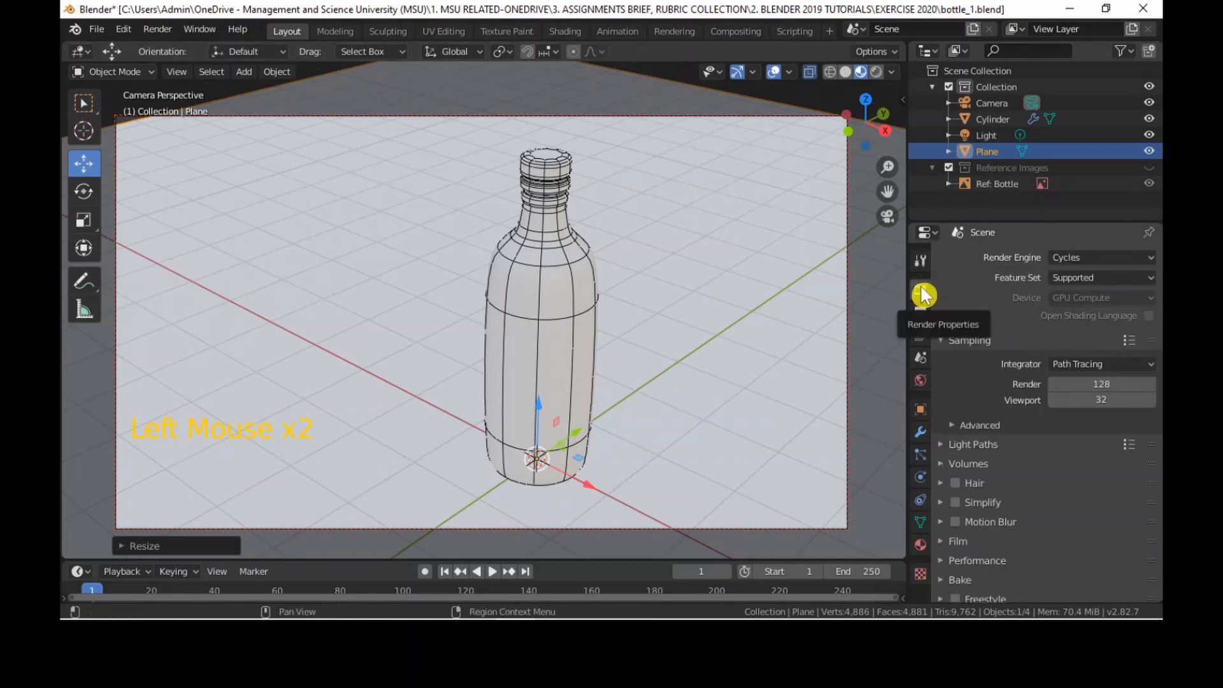
key(super)
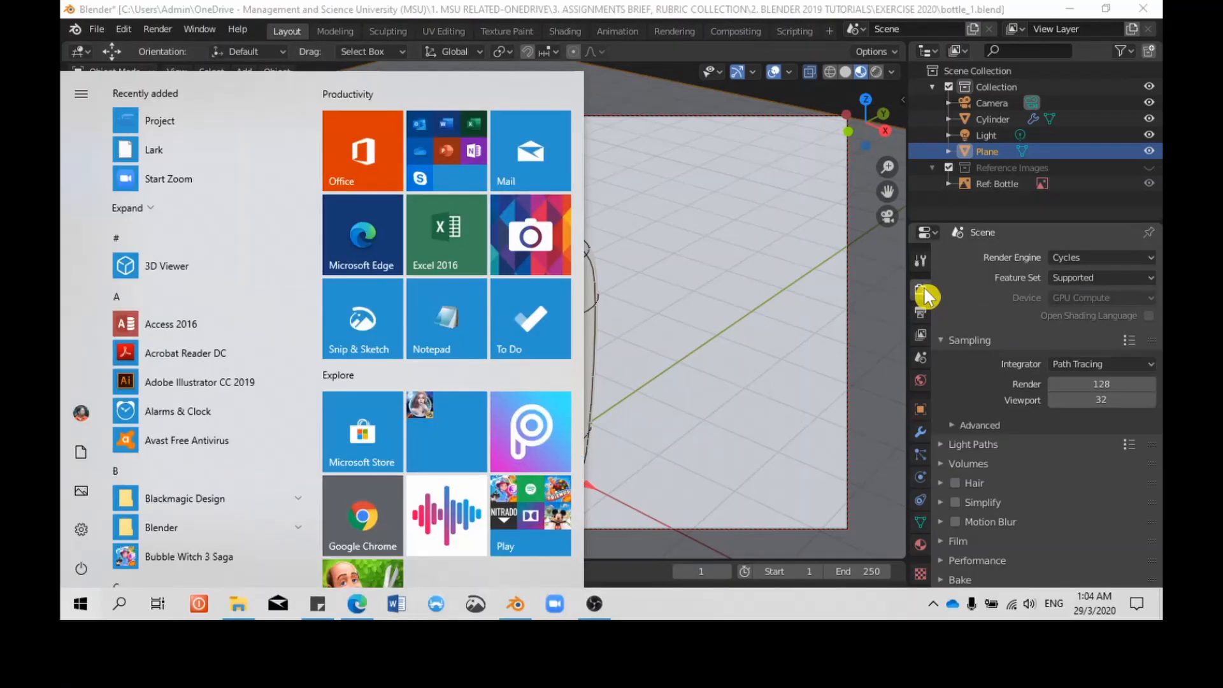
key(super+s)
key(Escape)
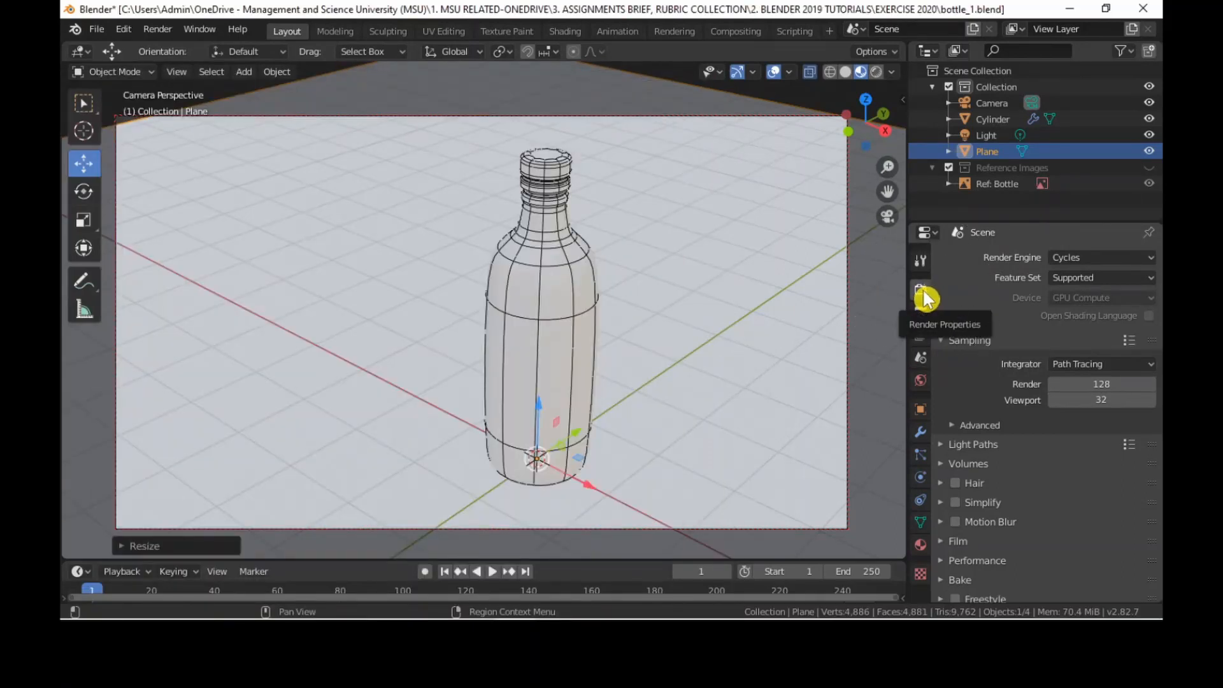
click(1106, 259)
click(1107, 264)
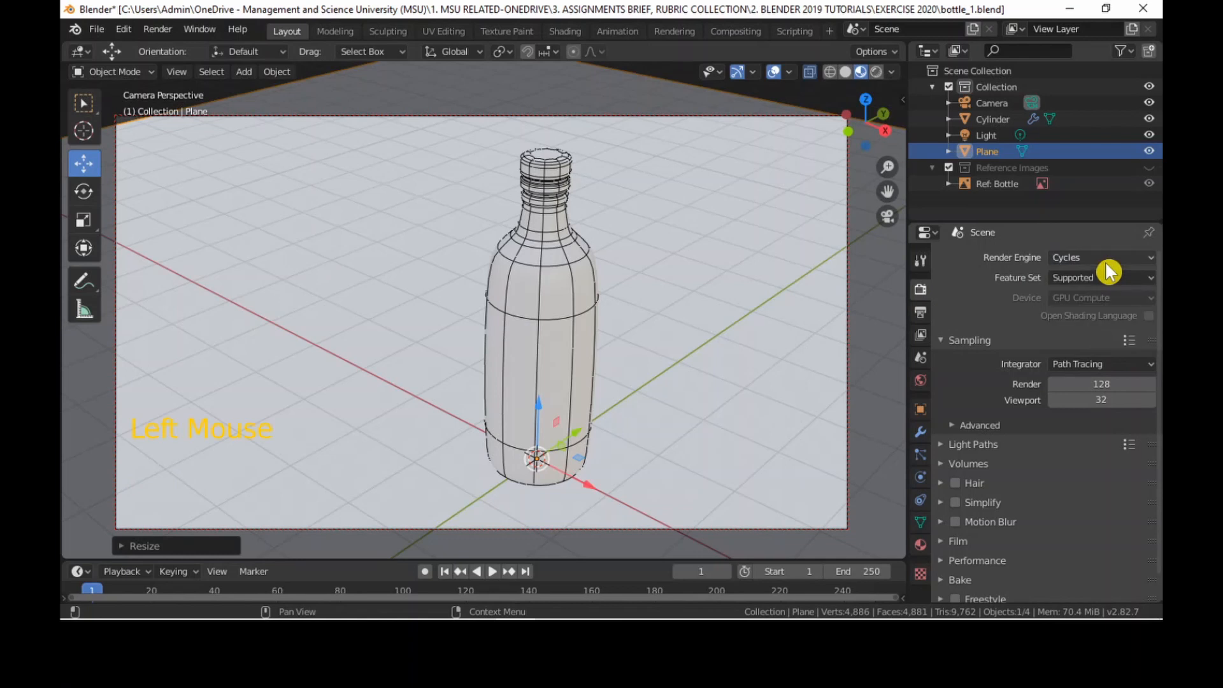
click(1106, 263)
click(1106, 262)
click(1143, 297)
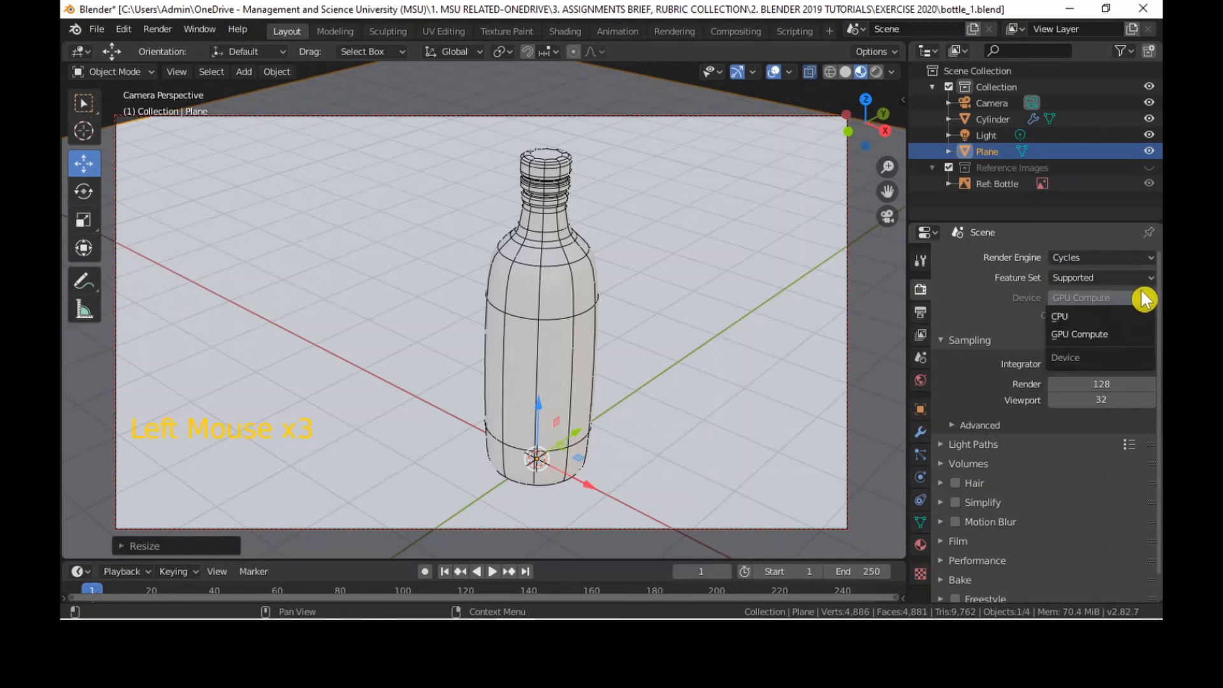
click(1133, 334)
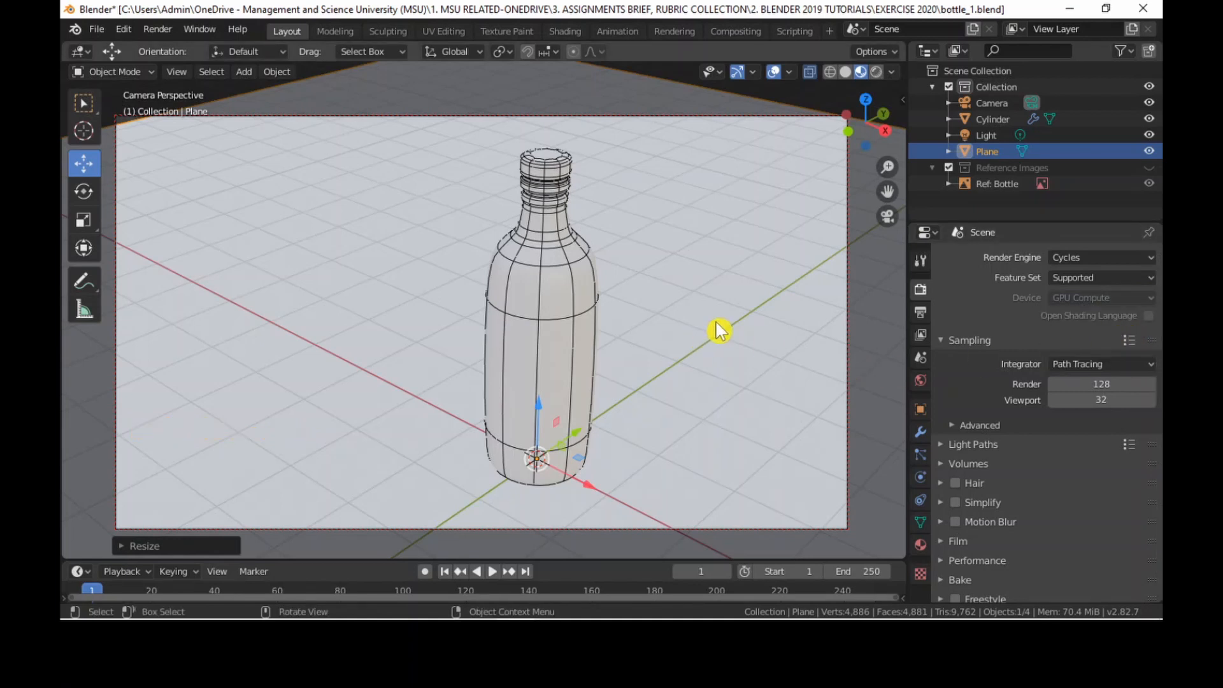
Select the bottle and rename its material to Glass.
click(580, 405)
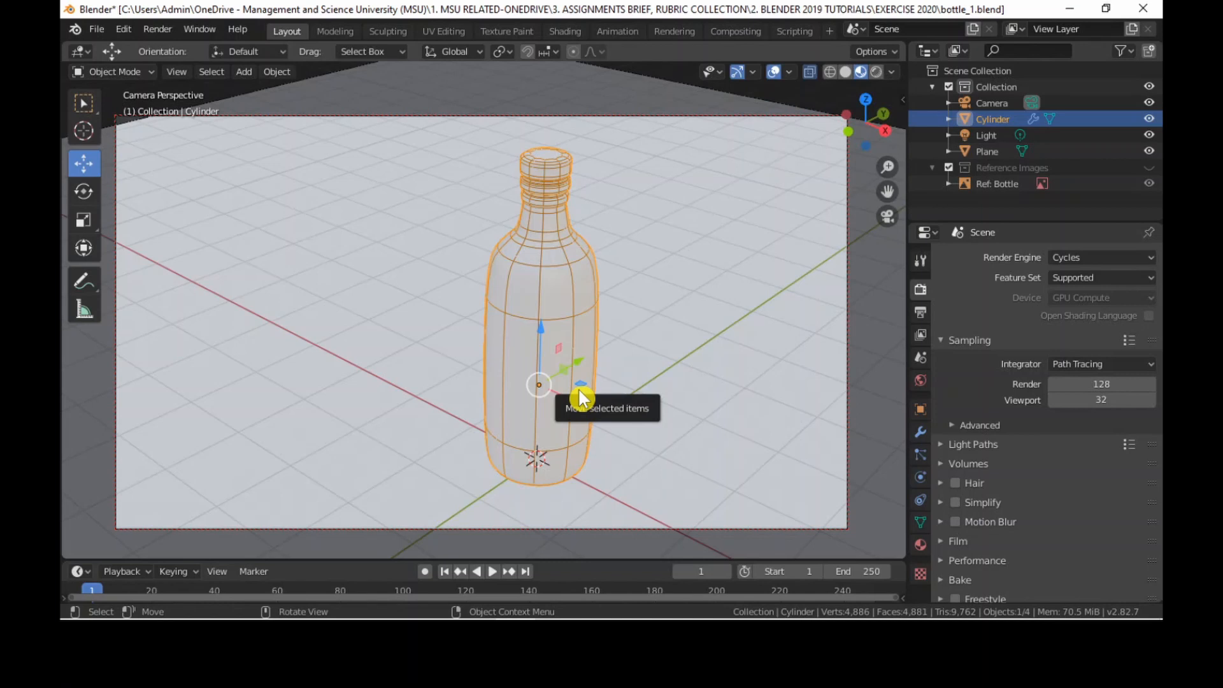
middle_drag(592, 390, 619, 388)
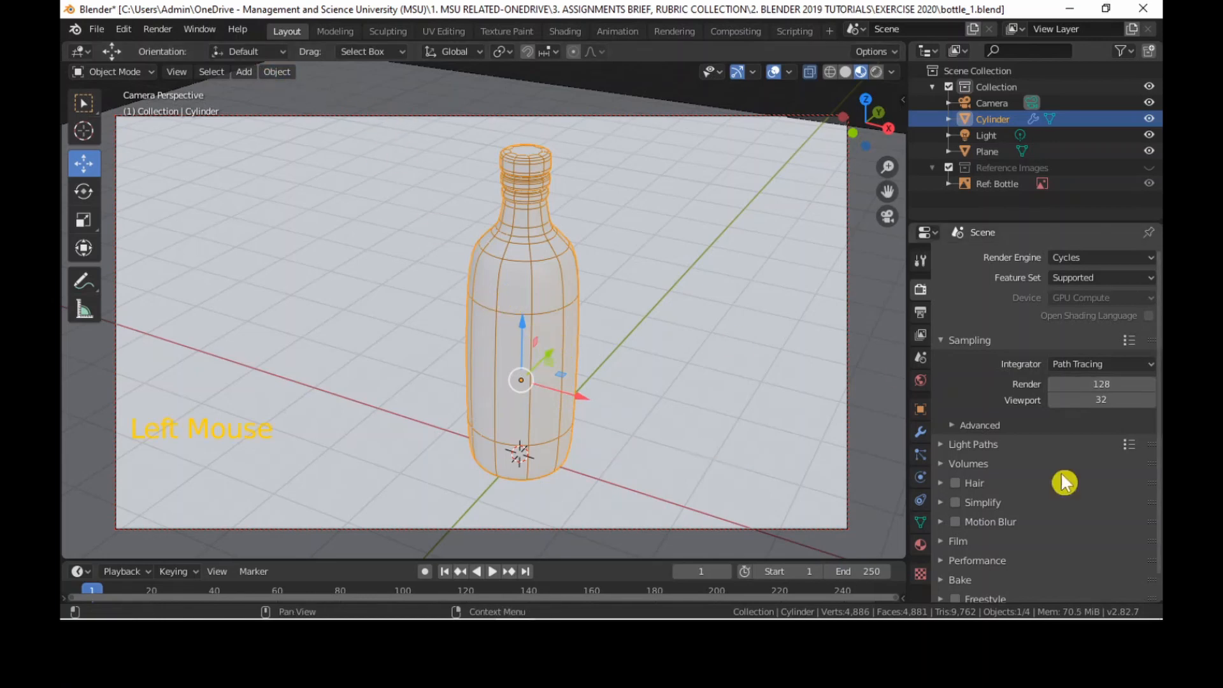
click(920, 544)
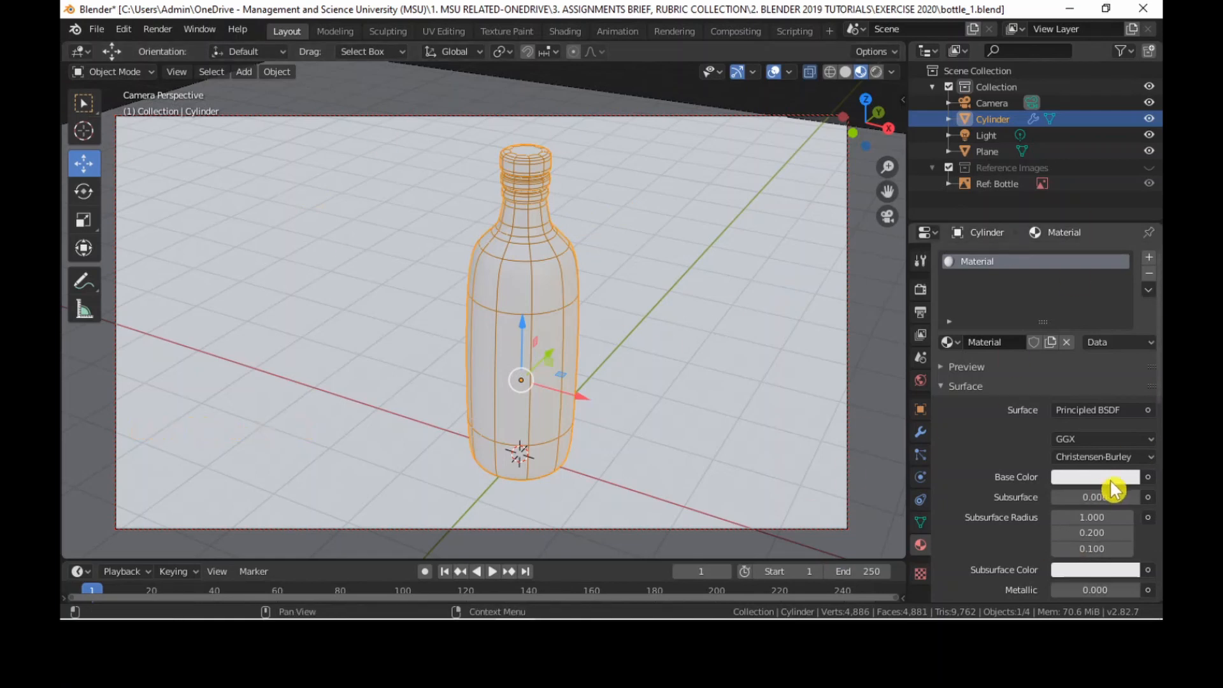
click(983, 265)
double_click(1016, 268)
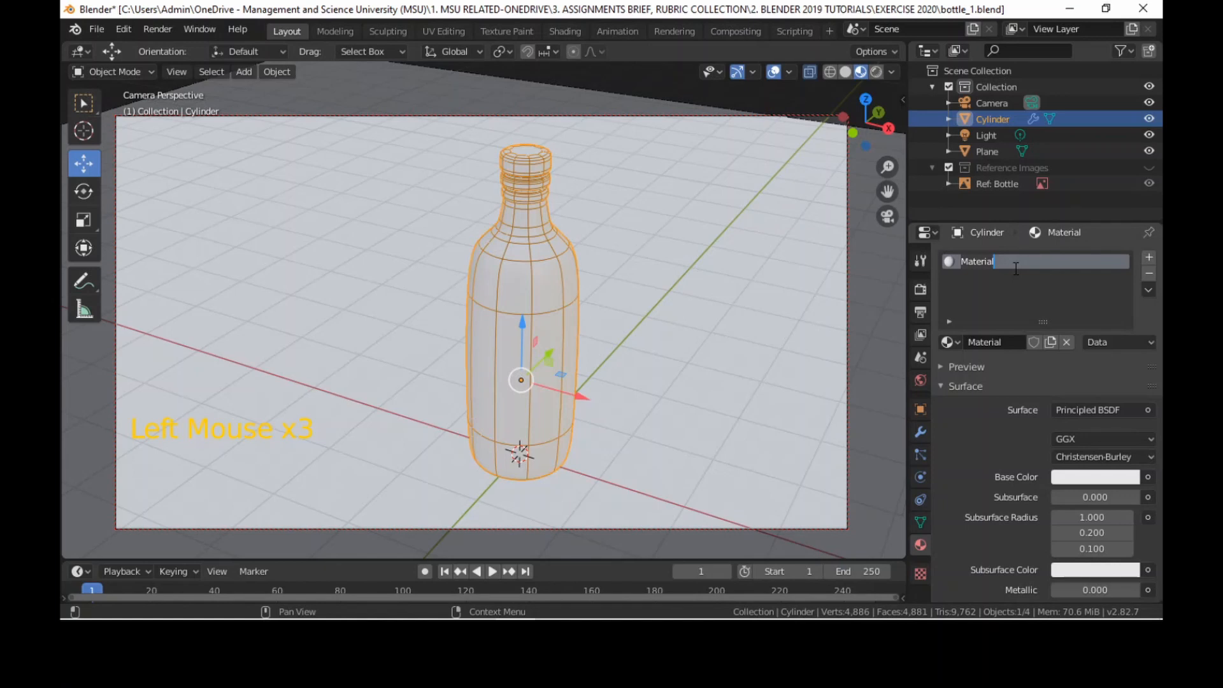
text(Glass)
key(Return)
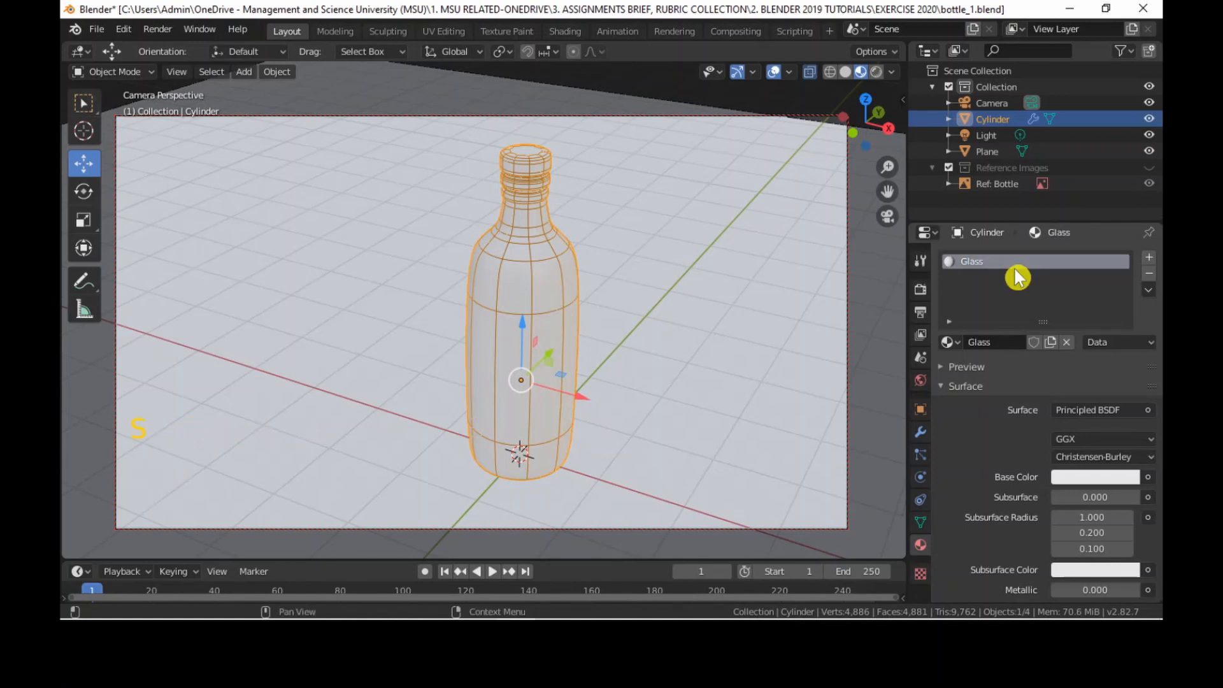
Switch to the Shading workspace and move the Material Output node farther away from the Principled BSDF node.
click(558, 43)
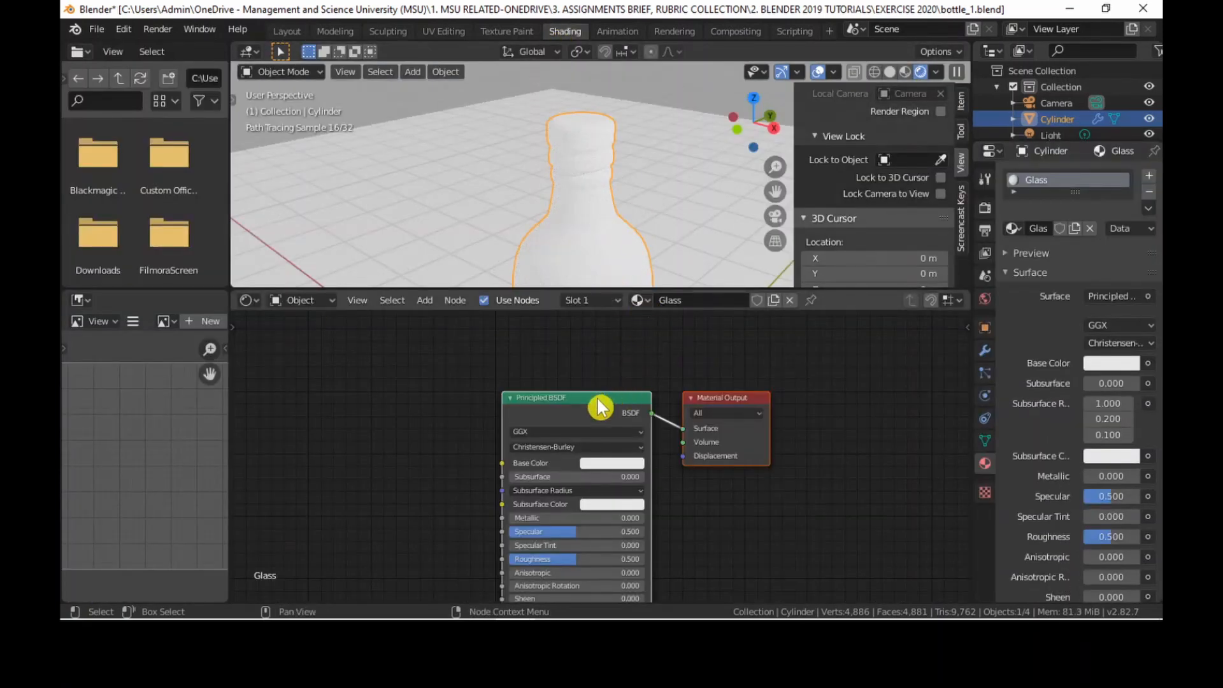
drag(600, 398, 569, 330)
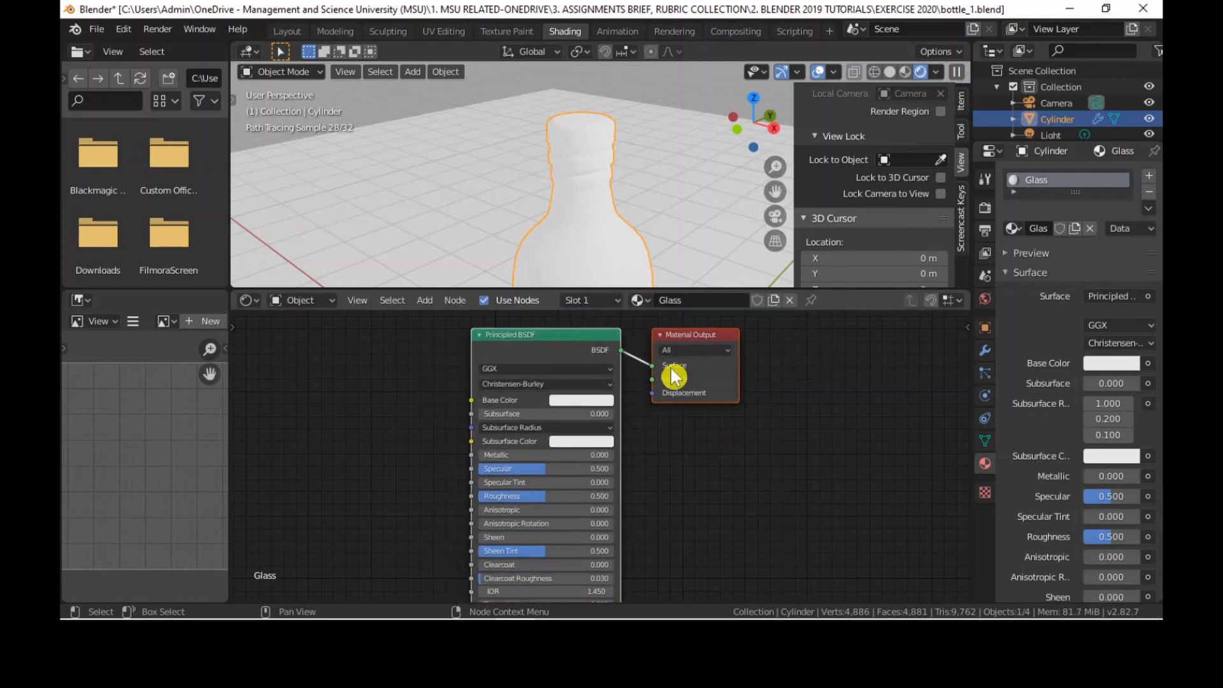
scroll(713, 432, down, 4)
scroll(541, 469, up, 3)
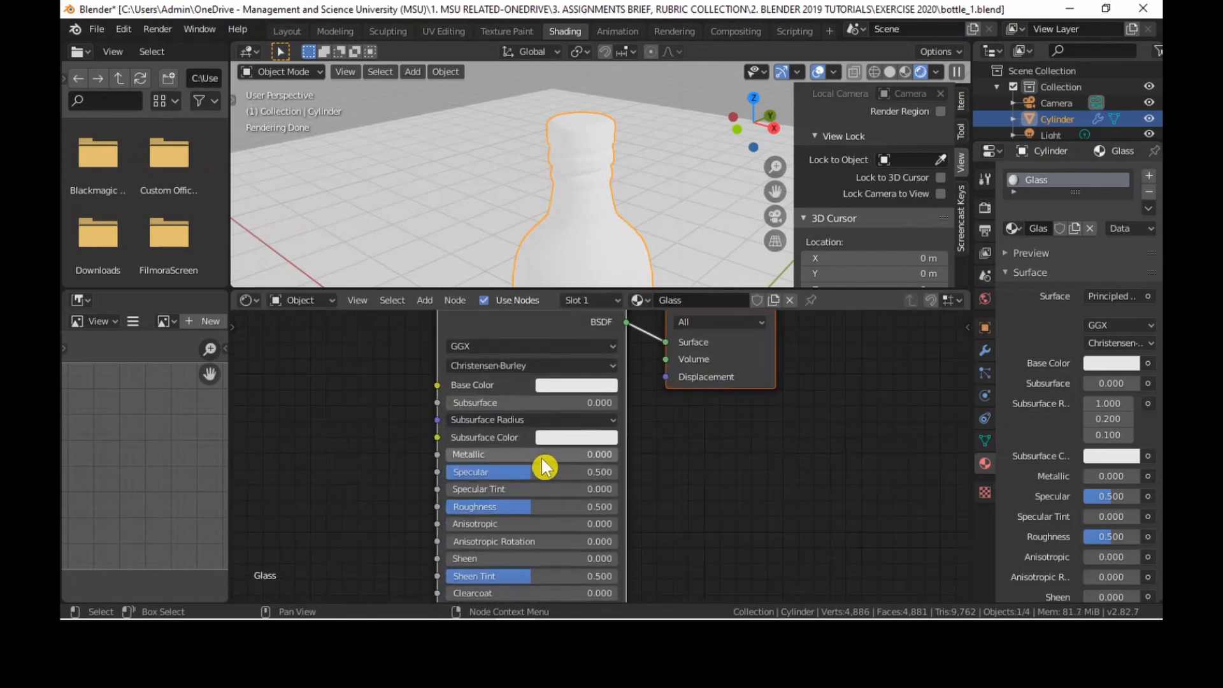
scroll(542, 469, down, 3)
drag(539, 360, 528, 361)
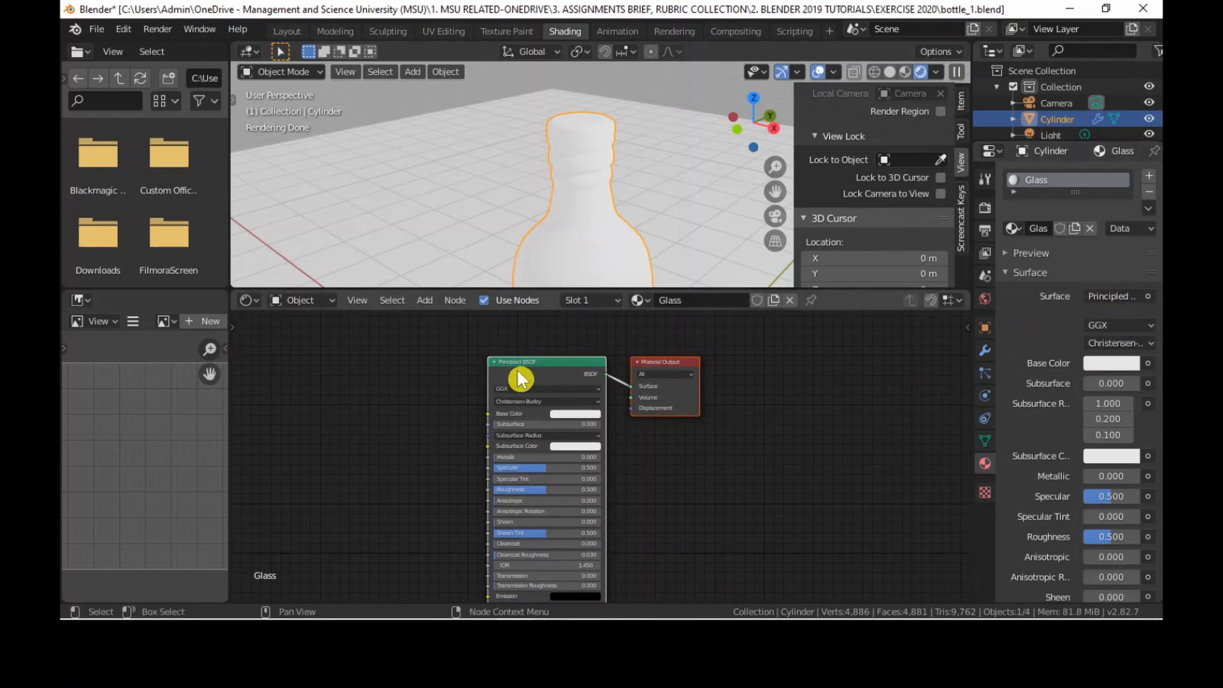
drag(669, 375, 763, 349)
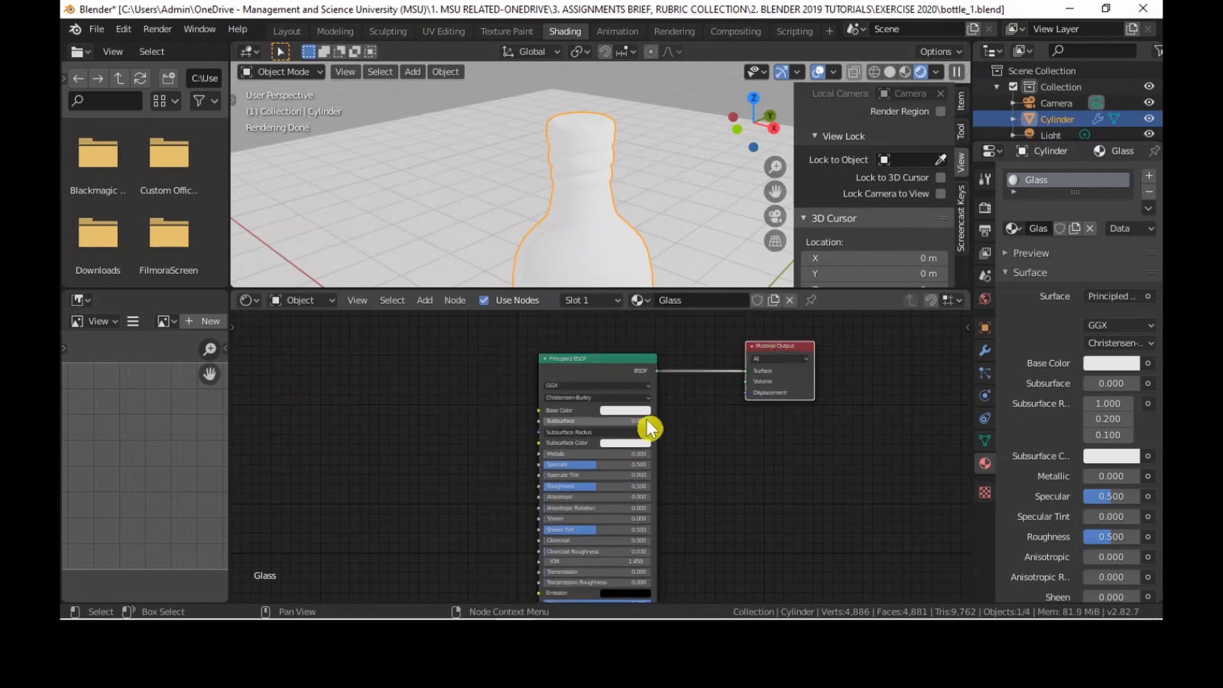
scroll(647, 426, up, 1)
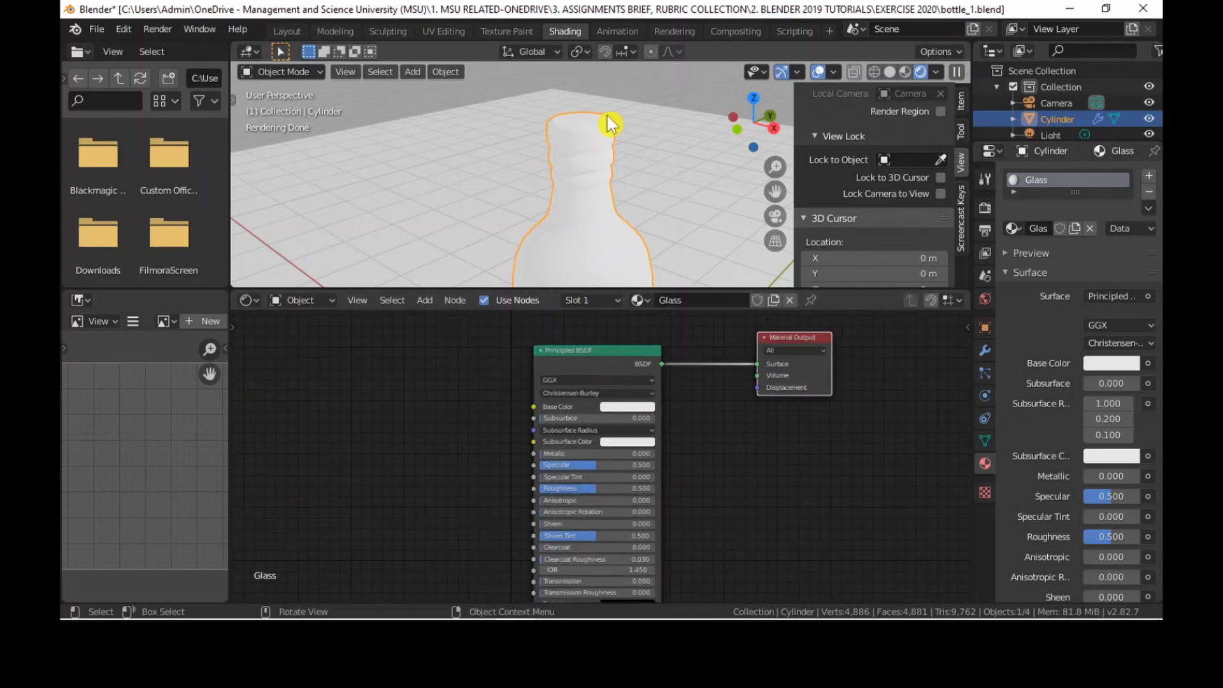
Delete the Principled BSDF node and place a Glass BSDF shader node beside the Material Output node.
click(607, 361)
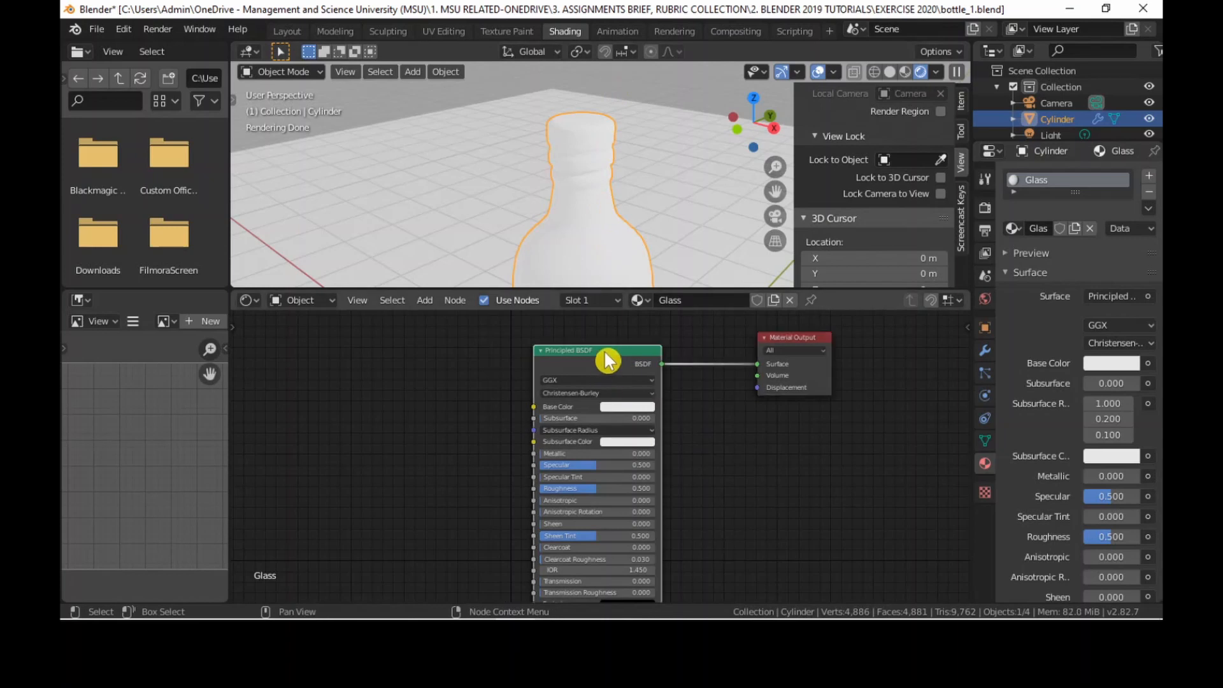
key(Delete)
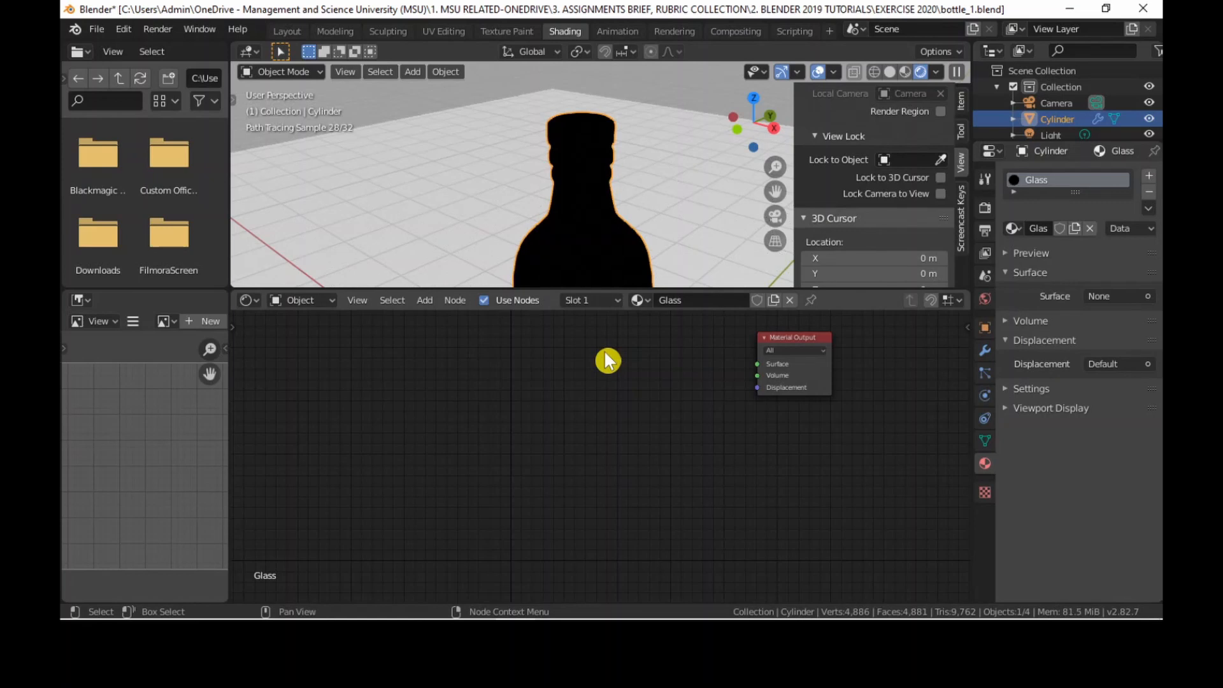
key(shift+a)
mouse_move(600, 425)
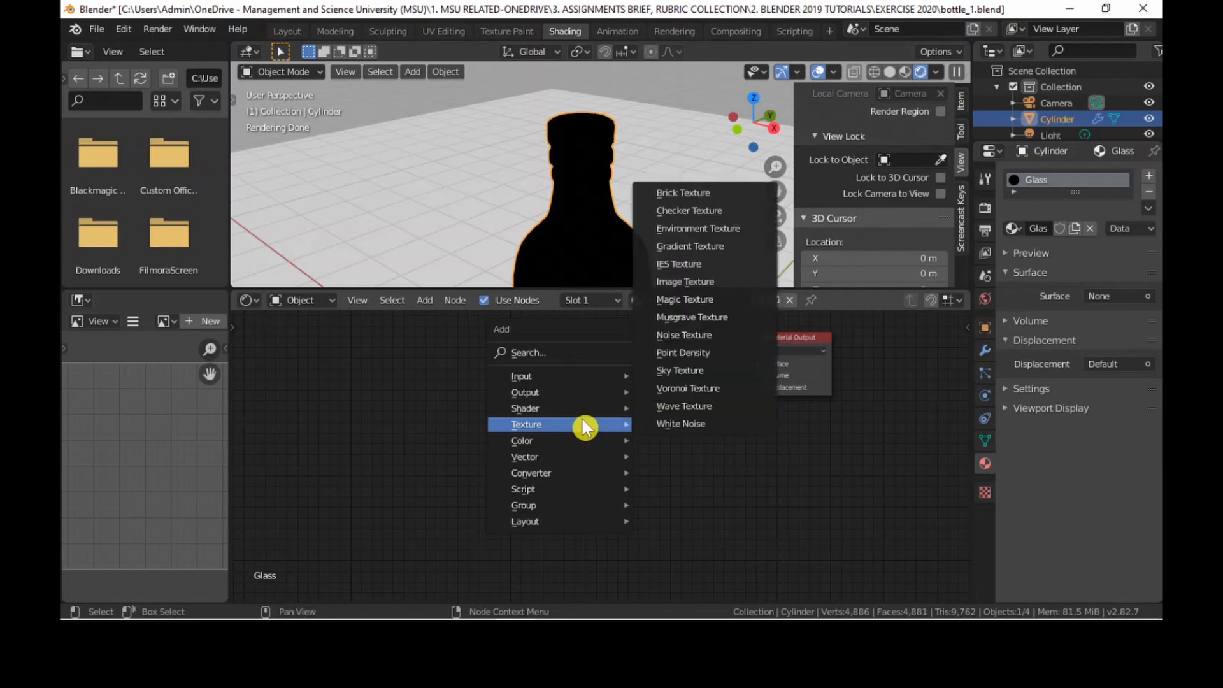
mouse_move(539, 410)
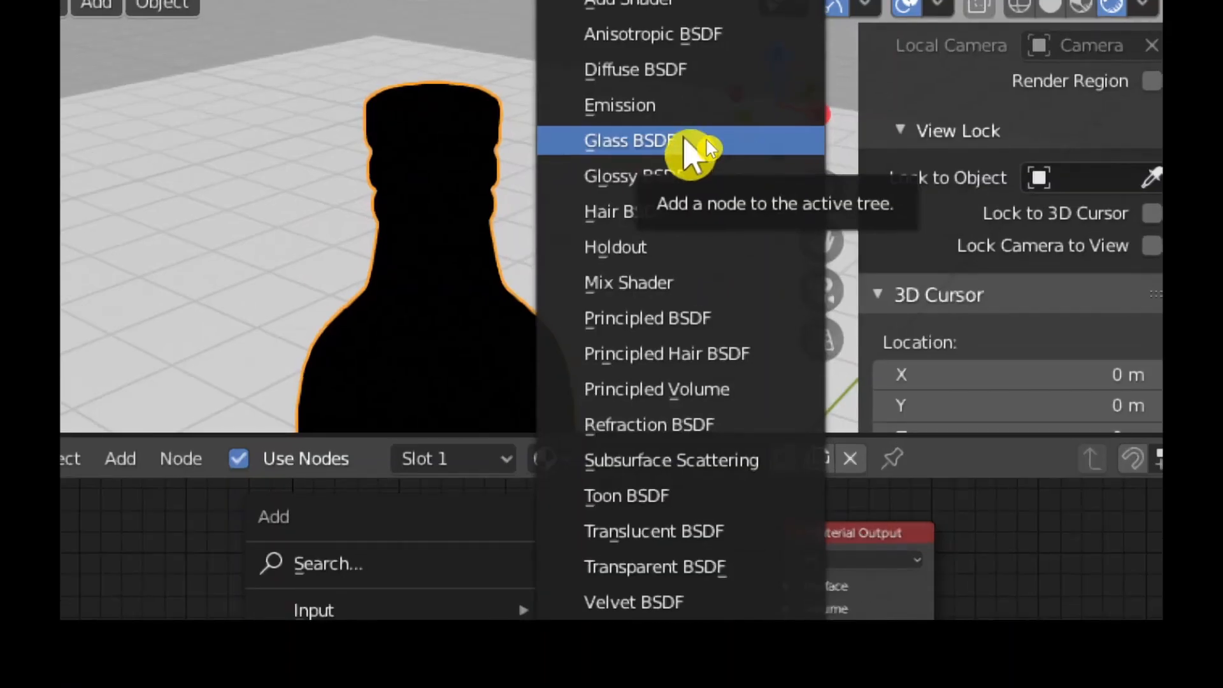
click(706, 140)
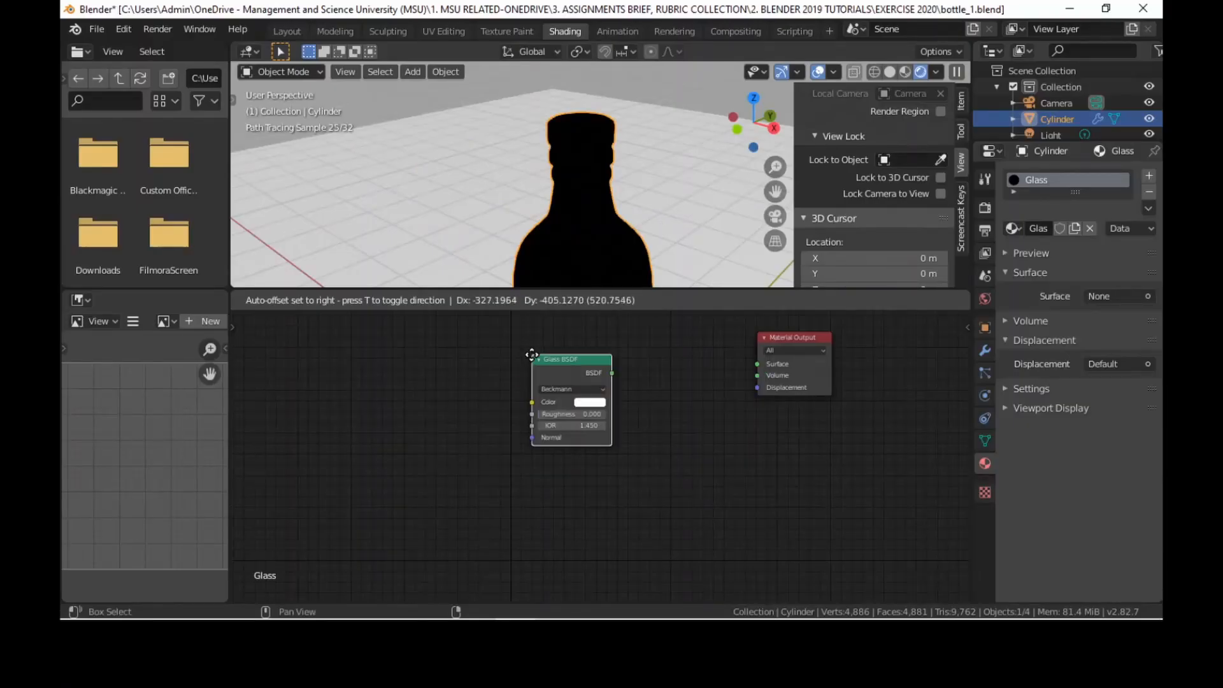
click(582, 353)
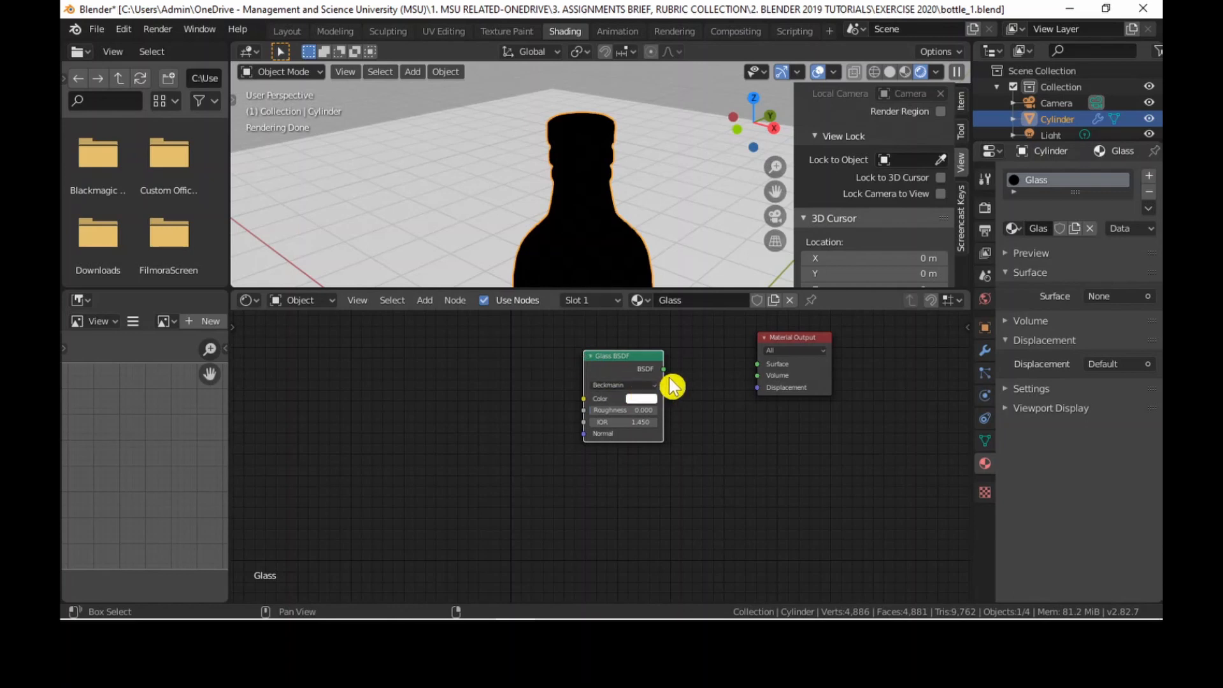
scroll(690, 393, up, 3)
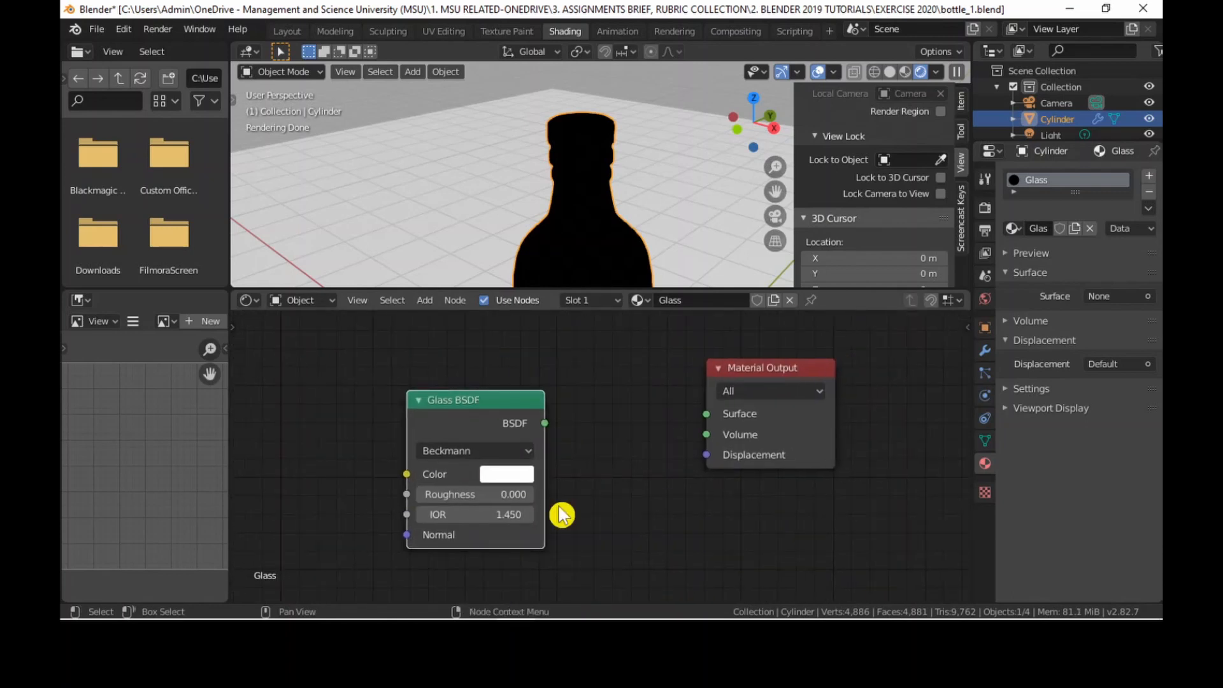
drag(505, 401, 534, 376)
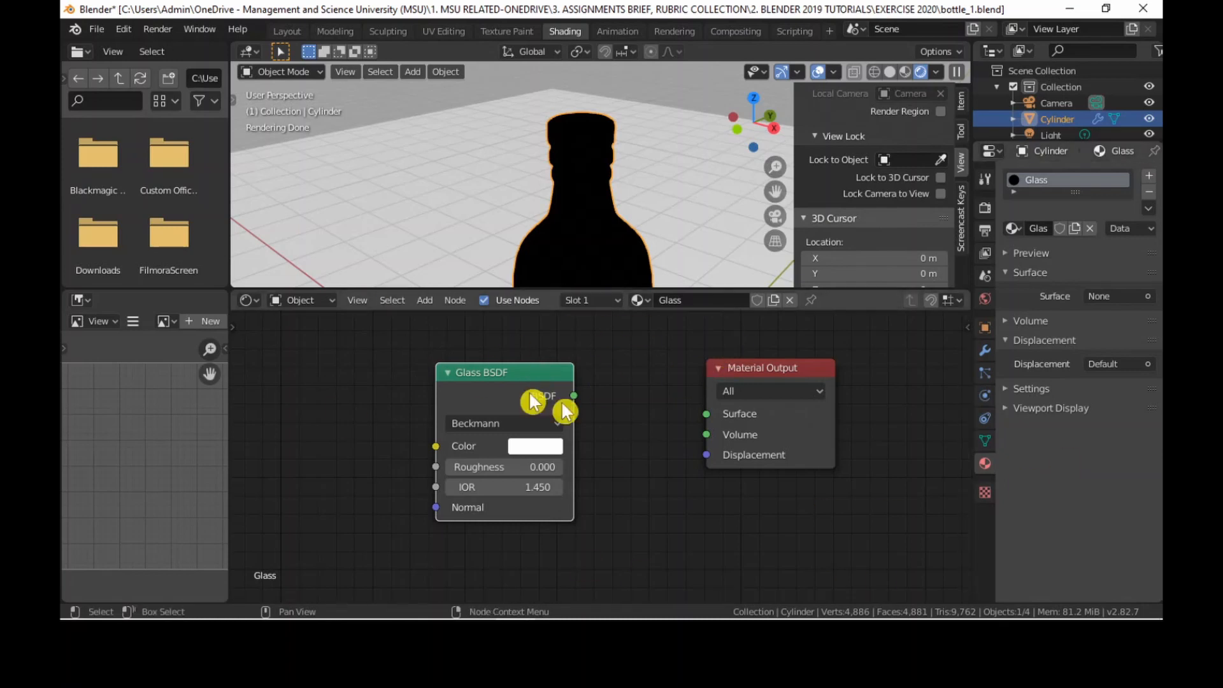
click(487, 307)
click(488, 308)
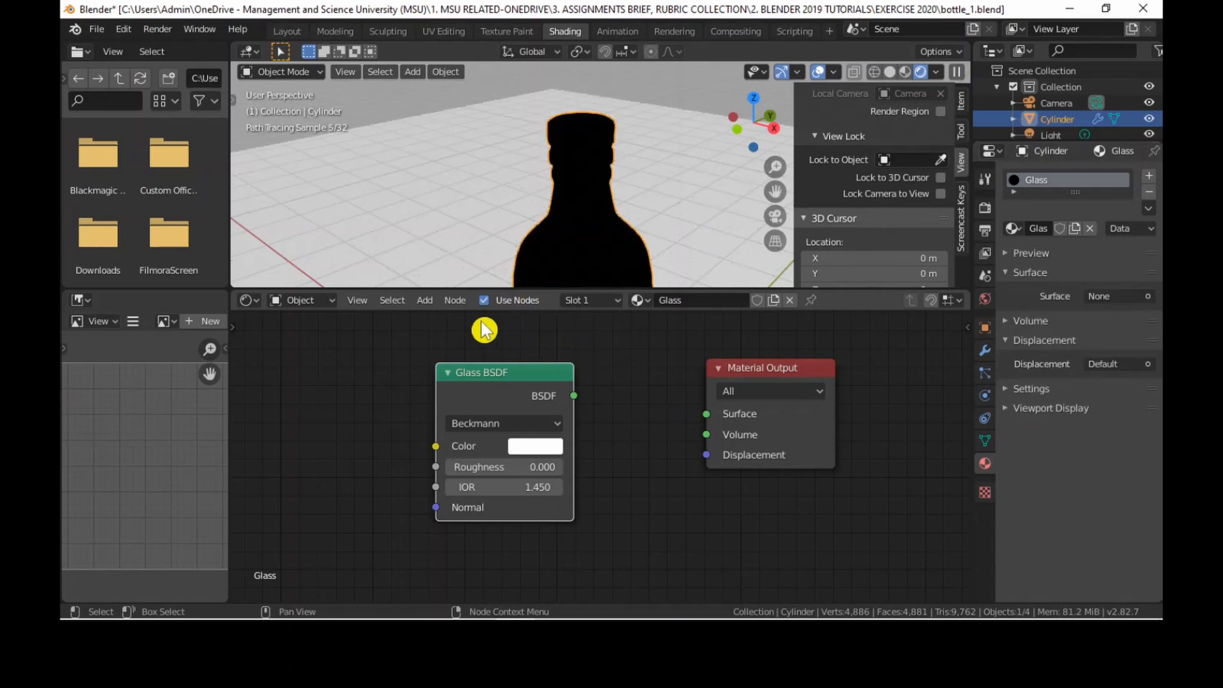
click(481, 309)
click(484, 309)
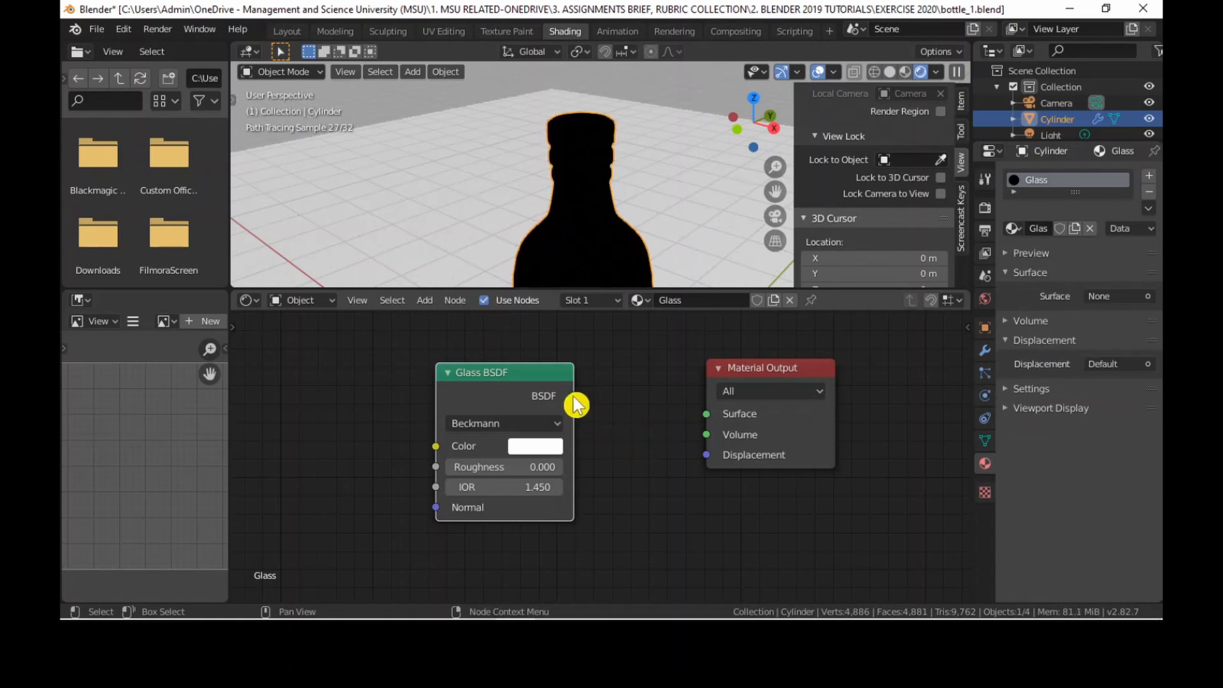
Connect the Glass BSDF node's output to the Surface input of the Material Output and move the Glass BSDF node slightly lower.
drag(574, 397, 708, 414)
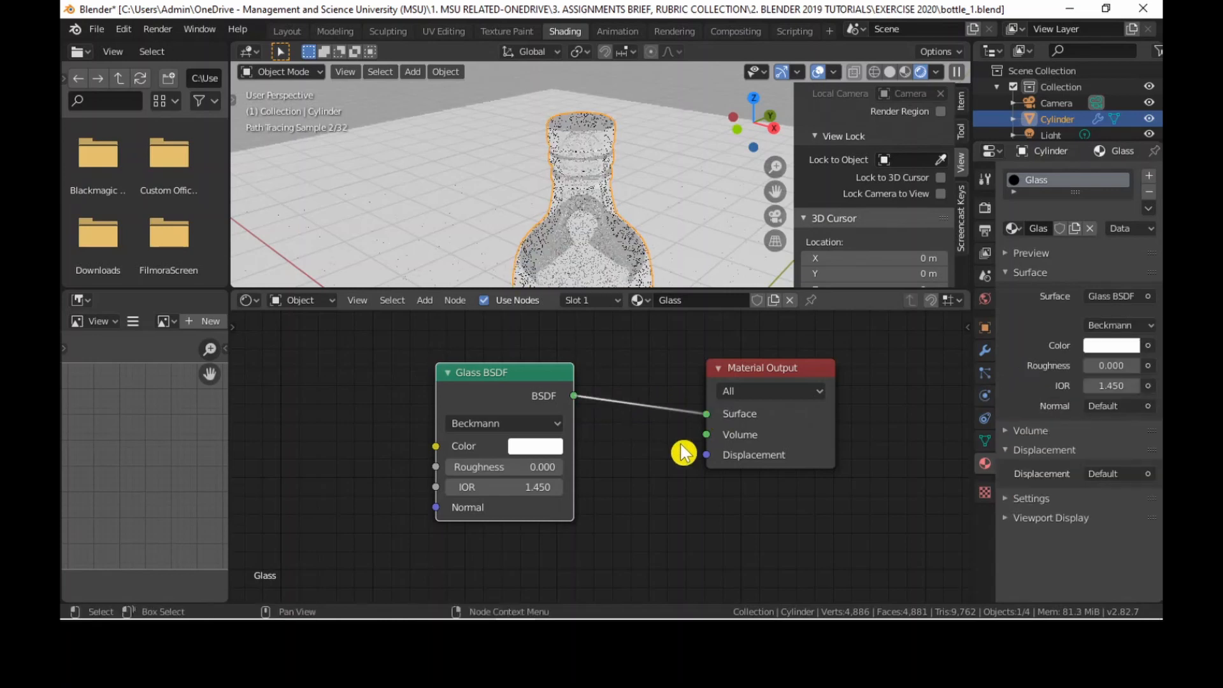
scroll(665, 223, down, 2)
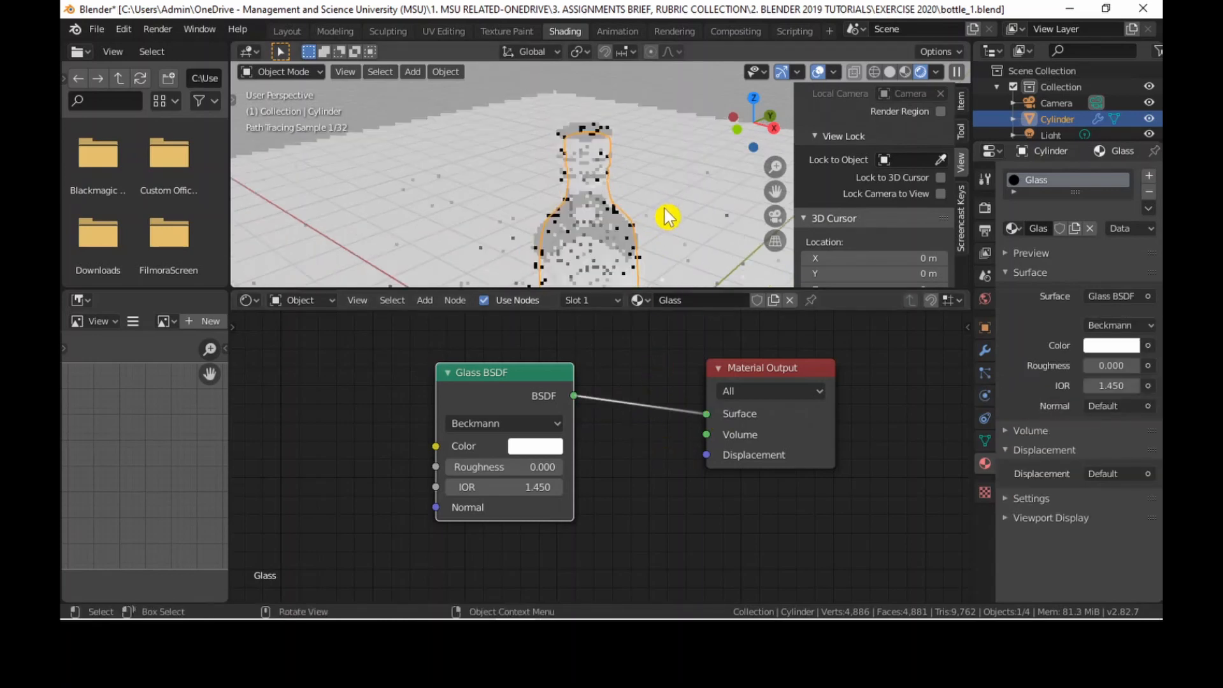
scroll(662, 220, down, 3)
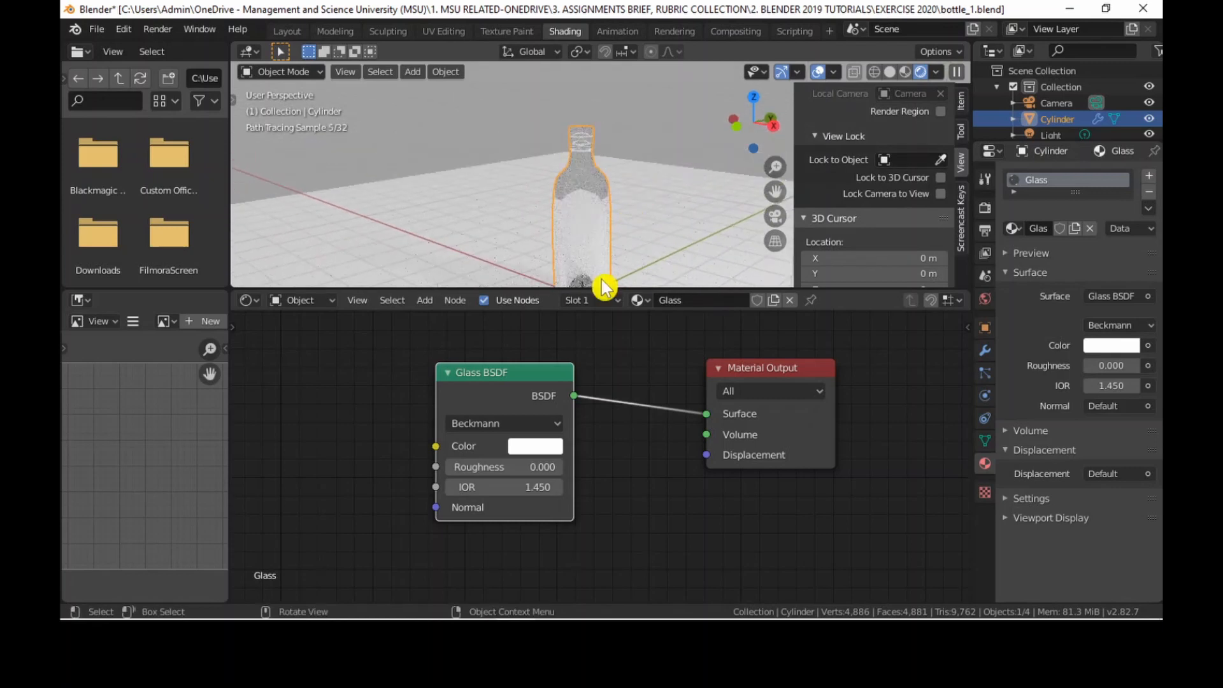
drag(540, 372, 533, 388)
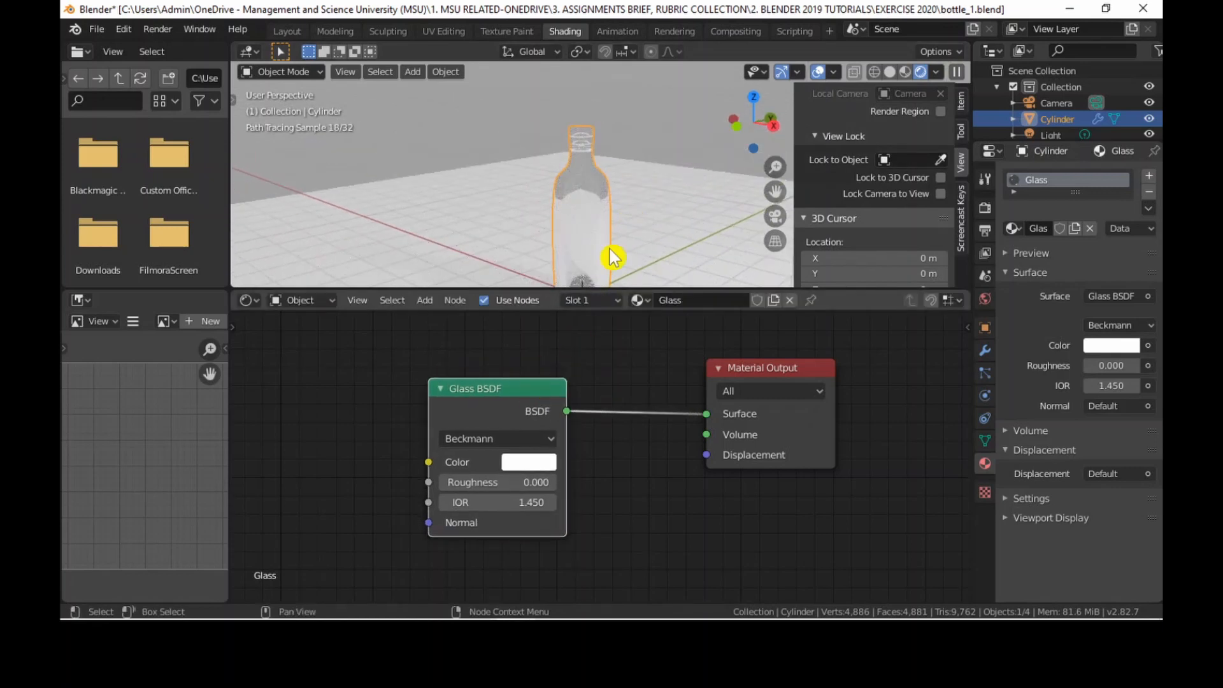
Render the scene from the camera, examine the glass bottle in a maximized render window, and close it.
scroll(610, 186, up, 3)
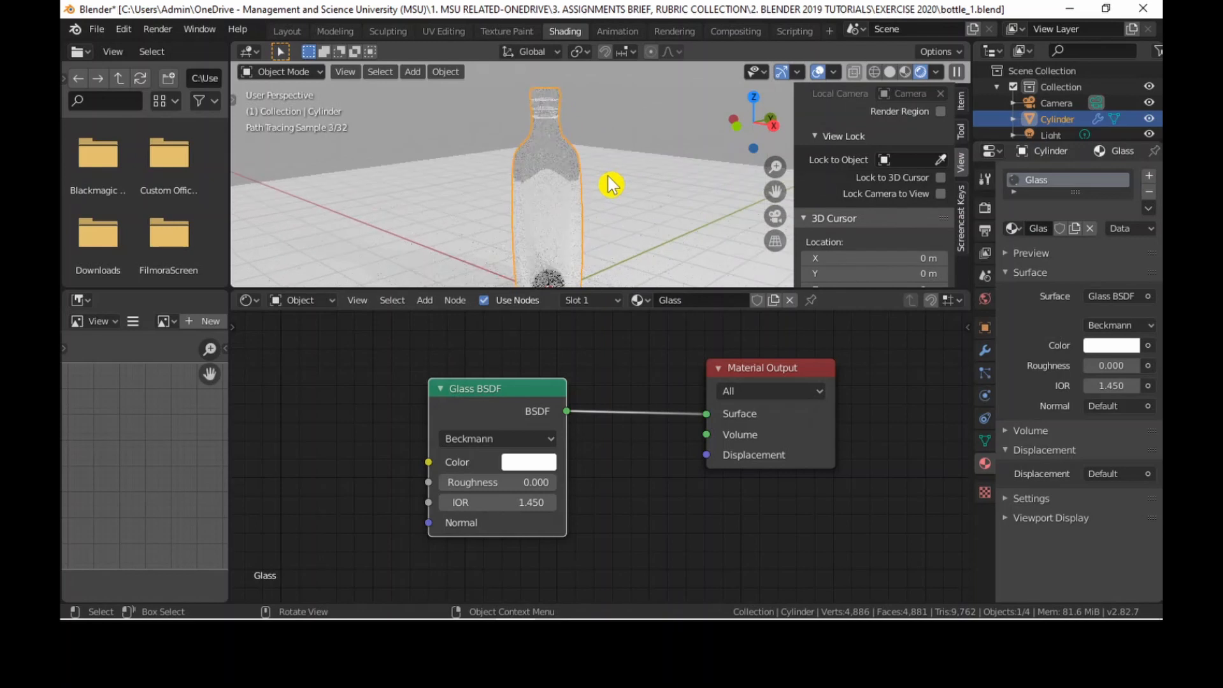
mouse_move(610, 186)
middle_down()
mouse_move(637, 207)
mouse_move(589, 214)
mouse_move(586, 199)
middle_up()
scroll(613, 203, down, 2)
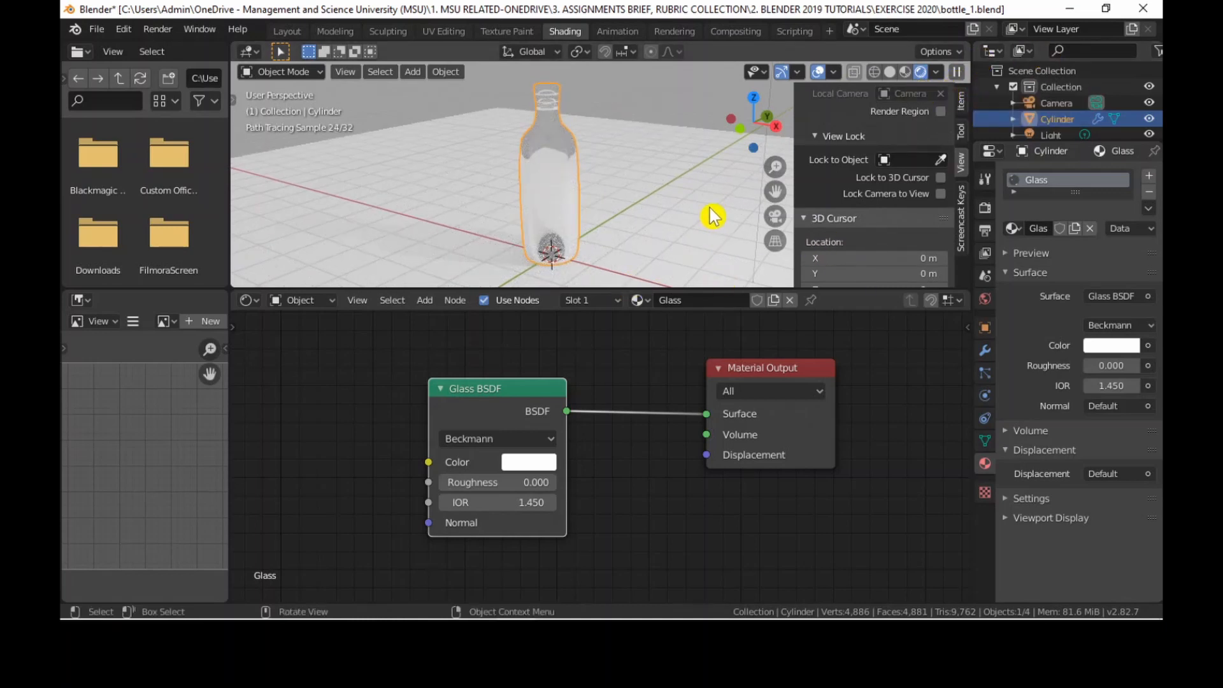
key(F12)
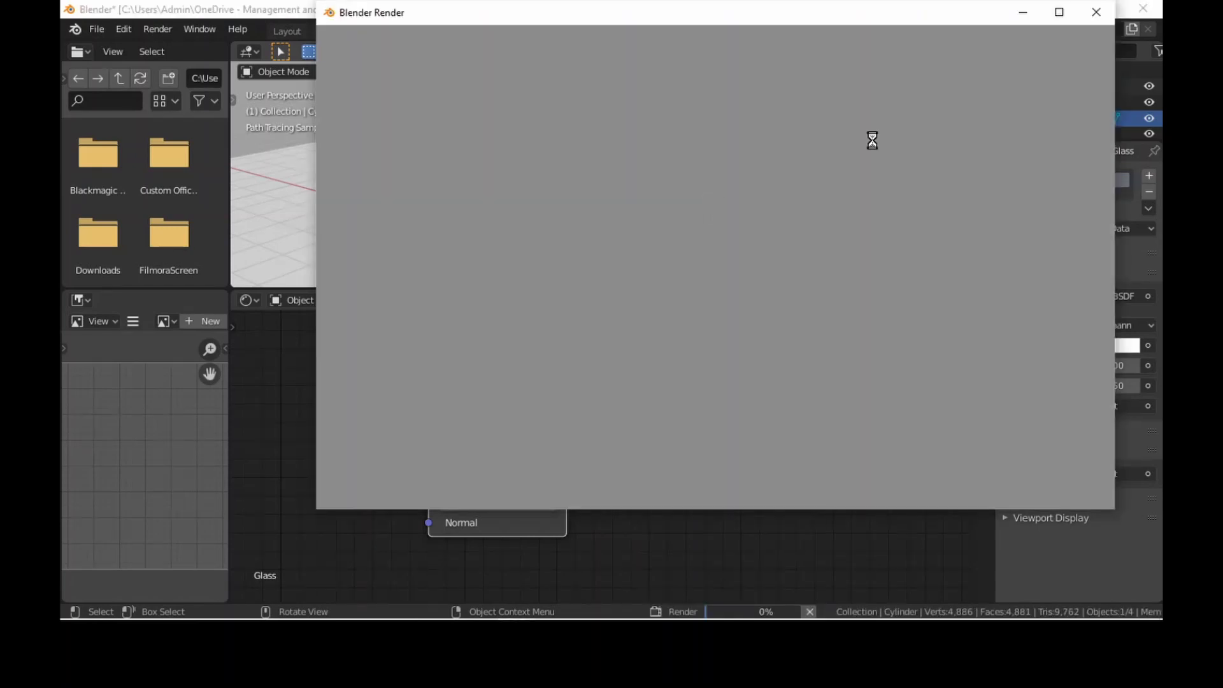
click(1059, 19)
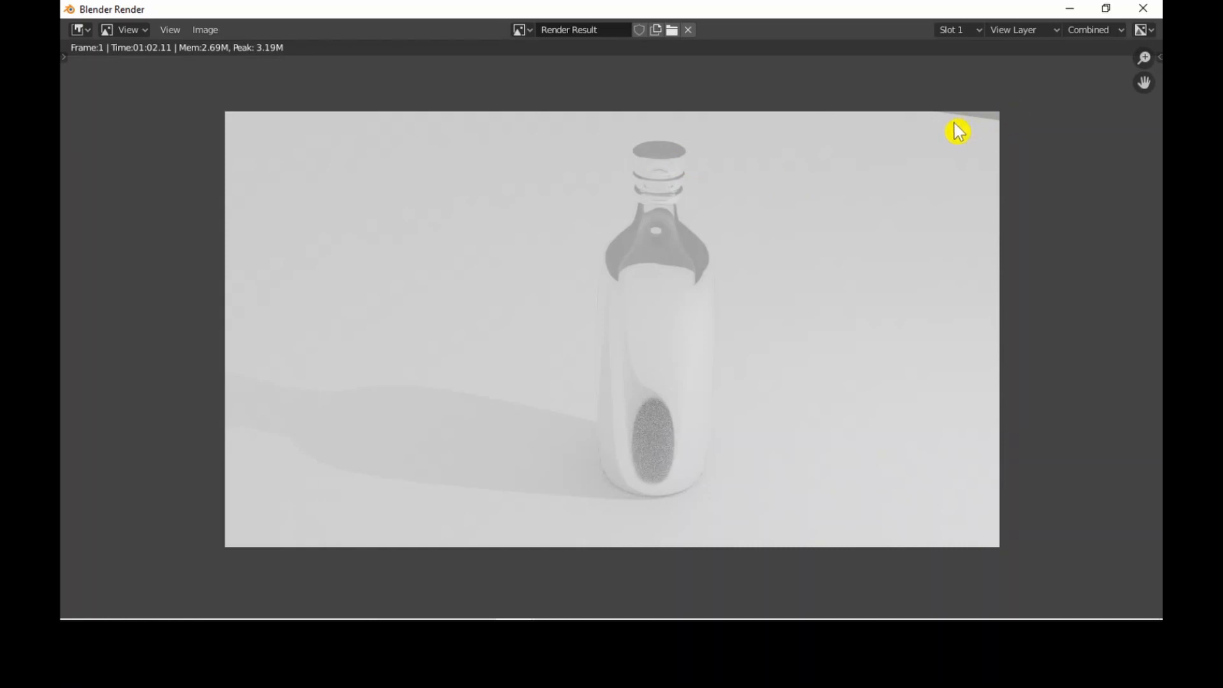
click(1143, 9)
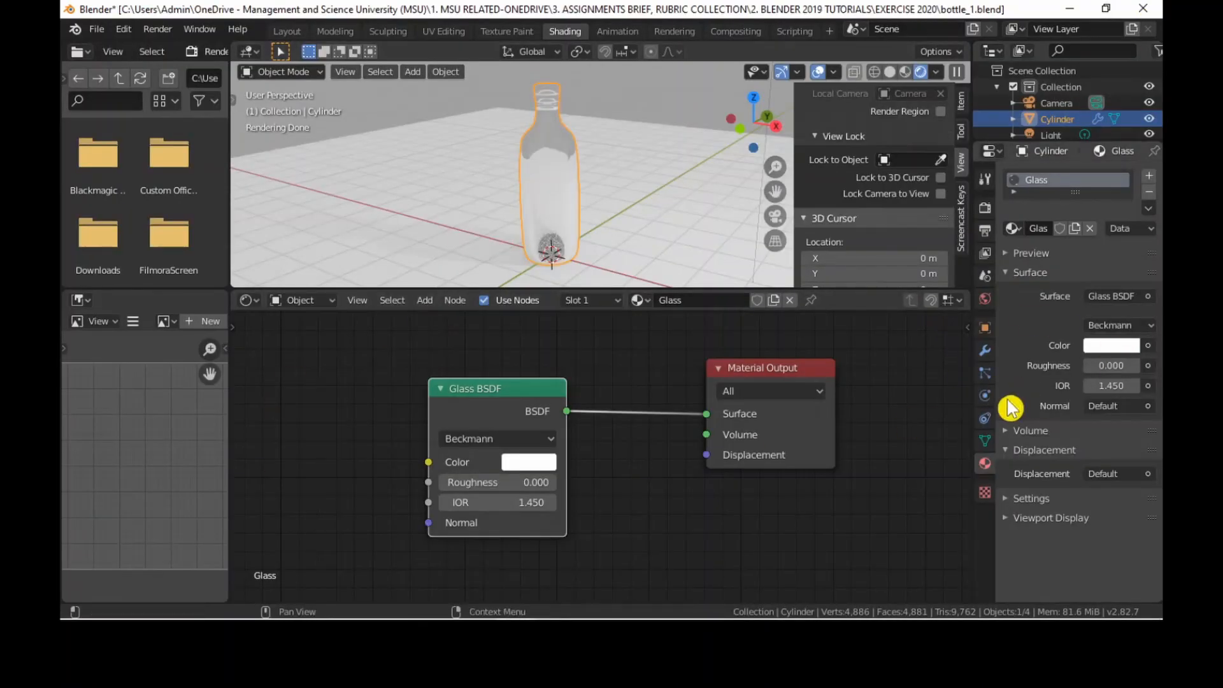
Change the world background color to a lighter grey.
click(981, 300)
click(1122, 274)
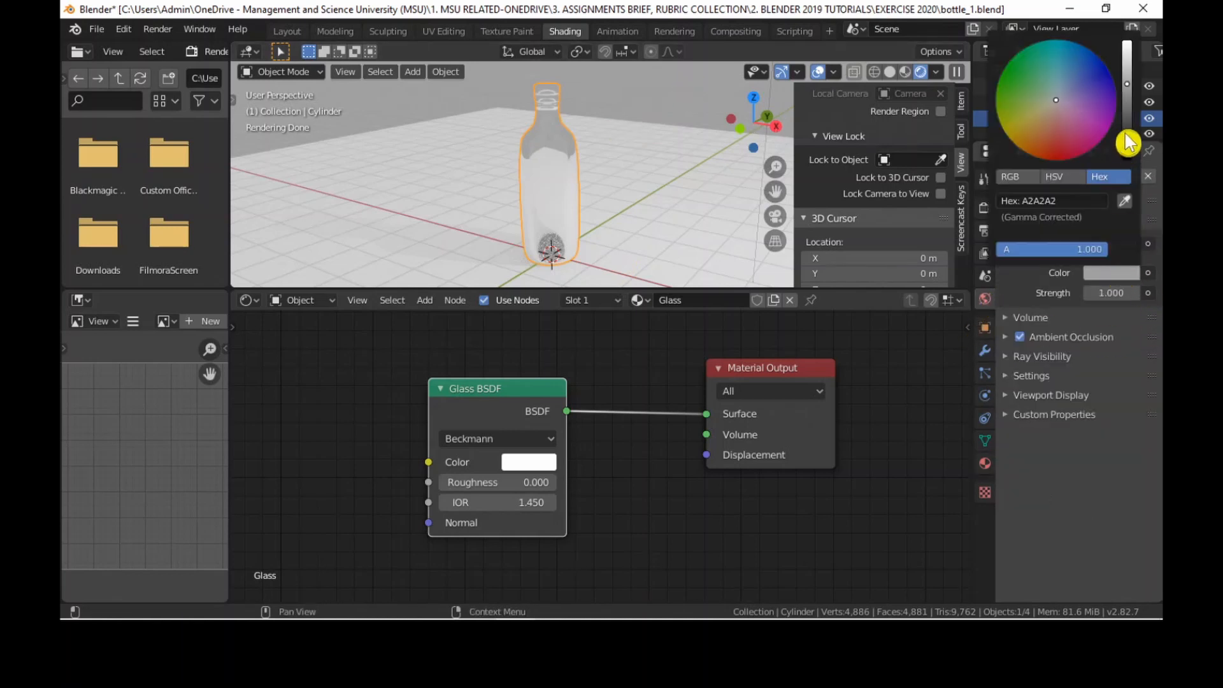
drag(1126, 83, 1127, 60)
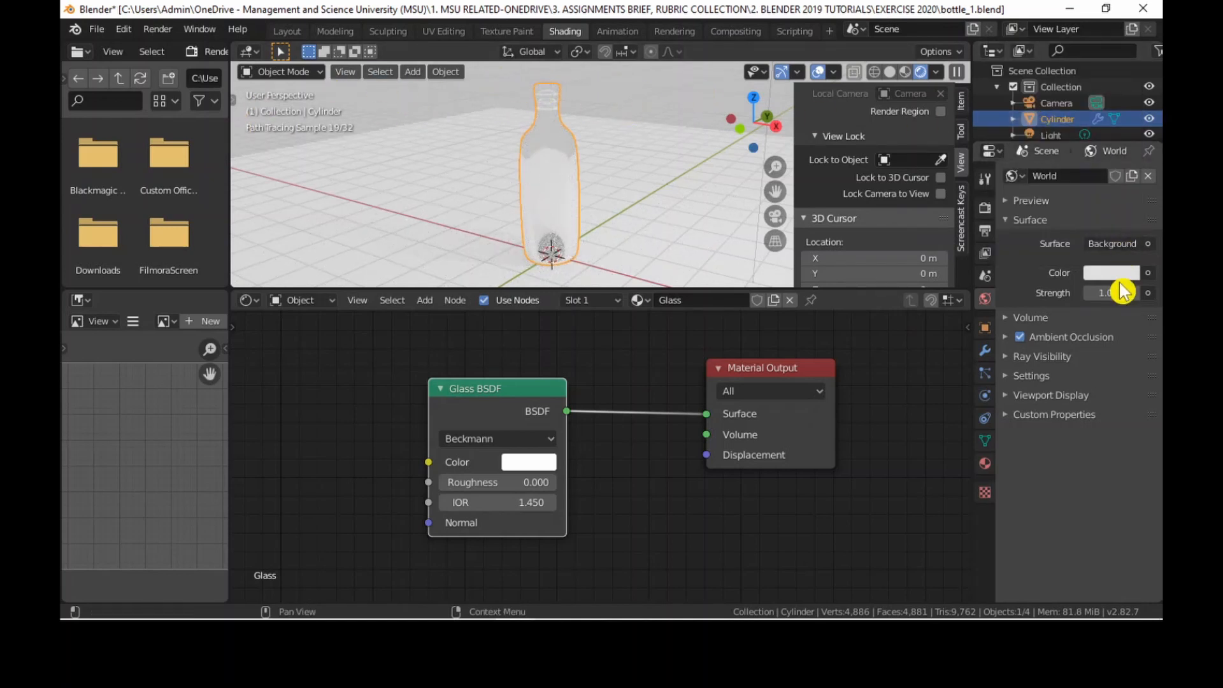
click(1114, 274)
mouse_move(1126, 61)
mouse_down()
mouse_move(1126, 147)
mouse_move(1126, 49)
mouse_move(1126, 125)
mouse_move(1126, 72)
mouse_move(1079, 71)
mouse_move(1087, 101)
mouse_move(1062, 81)
mouse_move(1057, 101)
mouse_up()
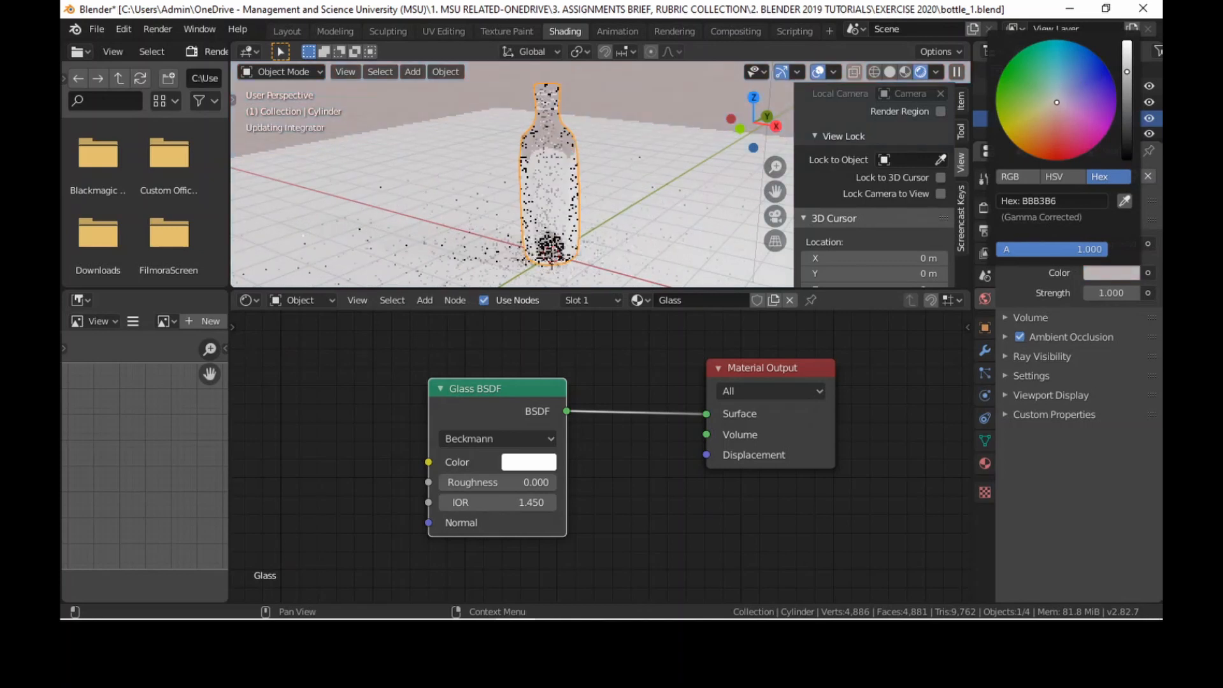
drag(1128, 81, 1127, 65)
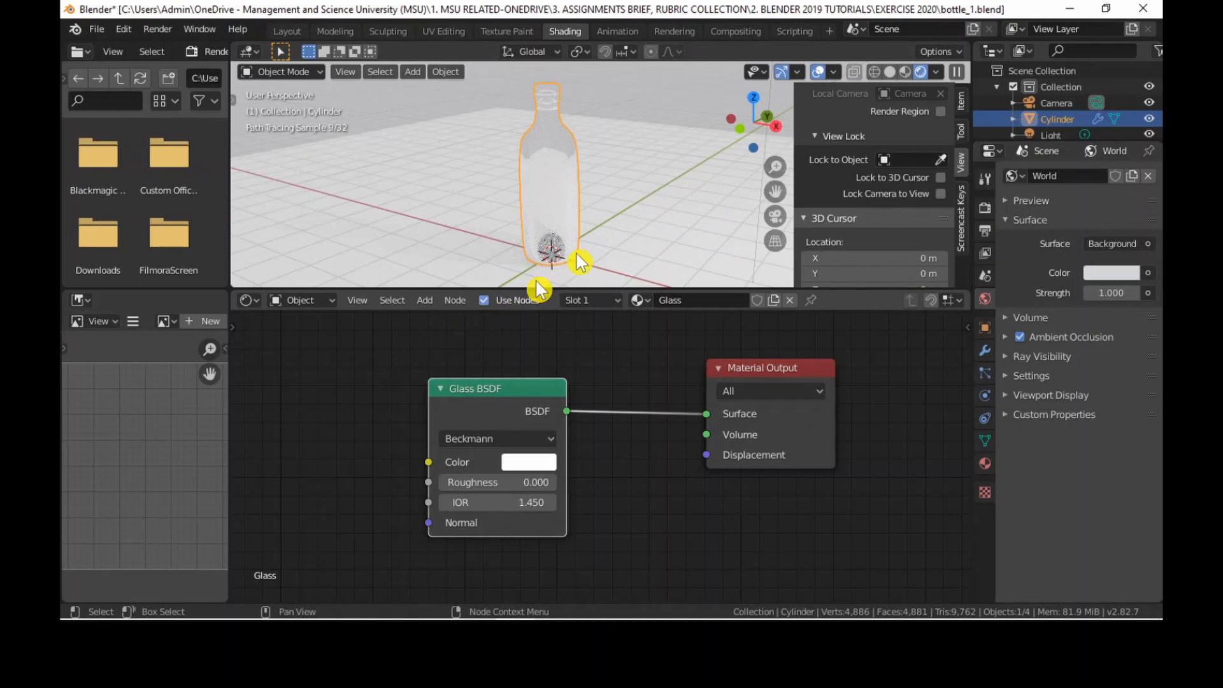
Compare the bottle in Material Preview, Solid and Rendered viewport shading, finishing in Solid shading.
scroll(608, 229, up, 5)
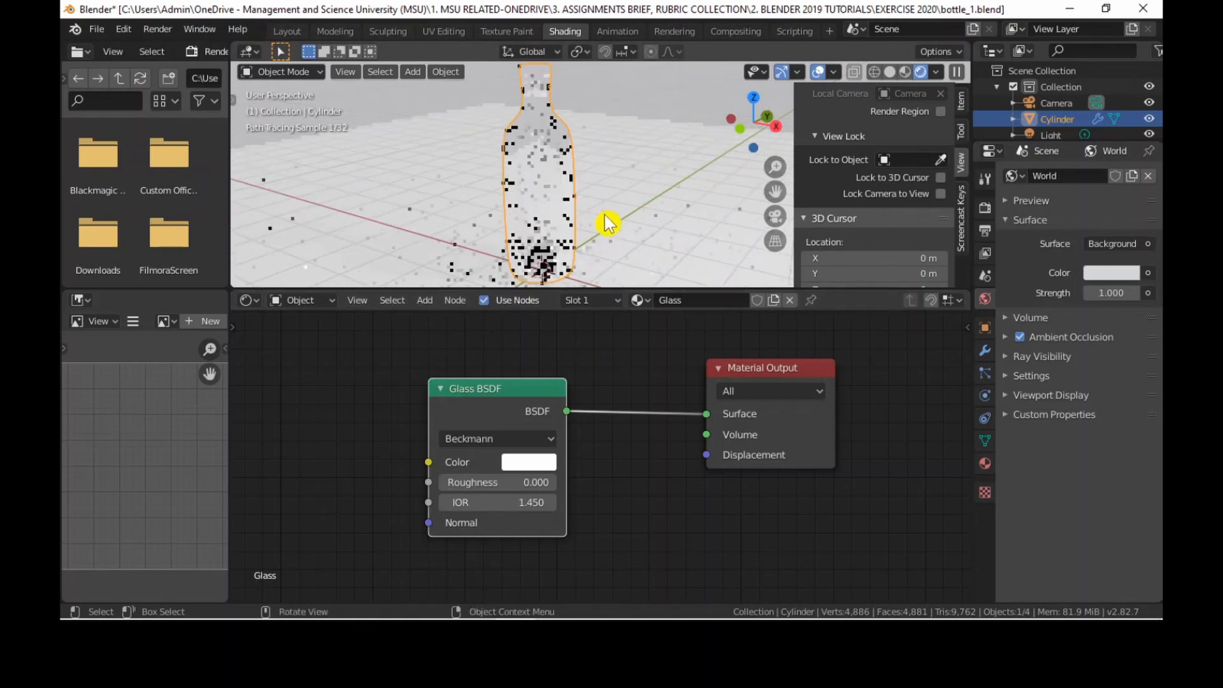
scroll(610, 232, down, 4)
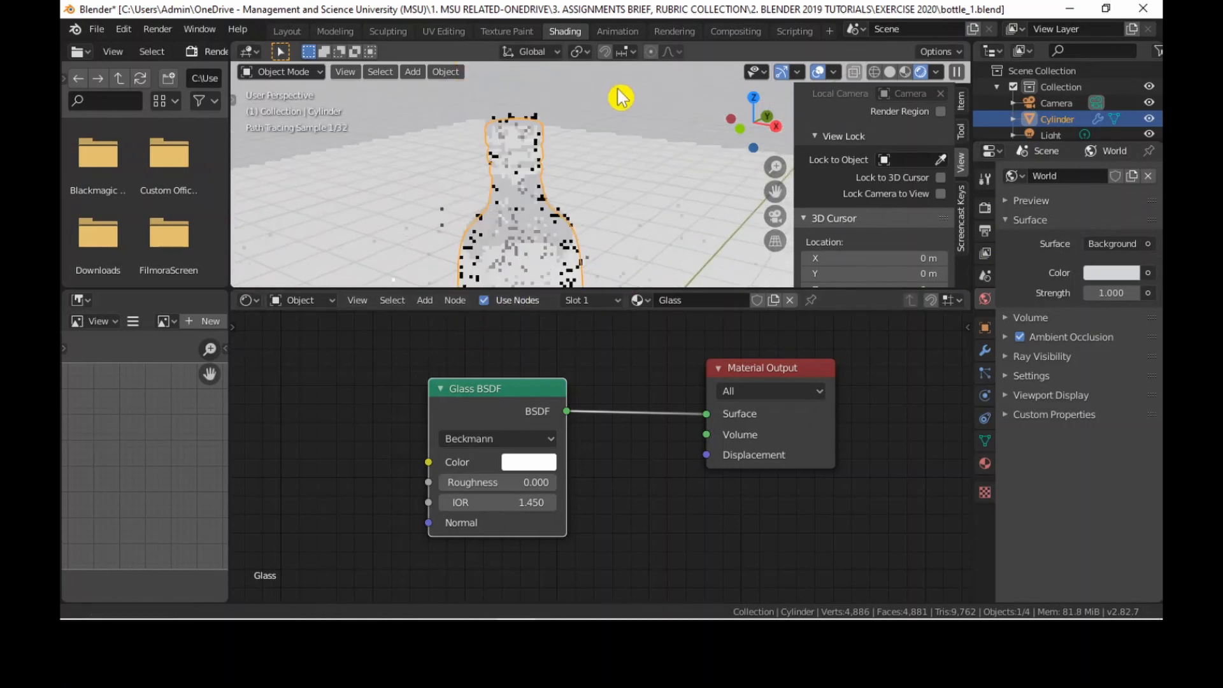
click(906, 73)
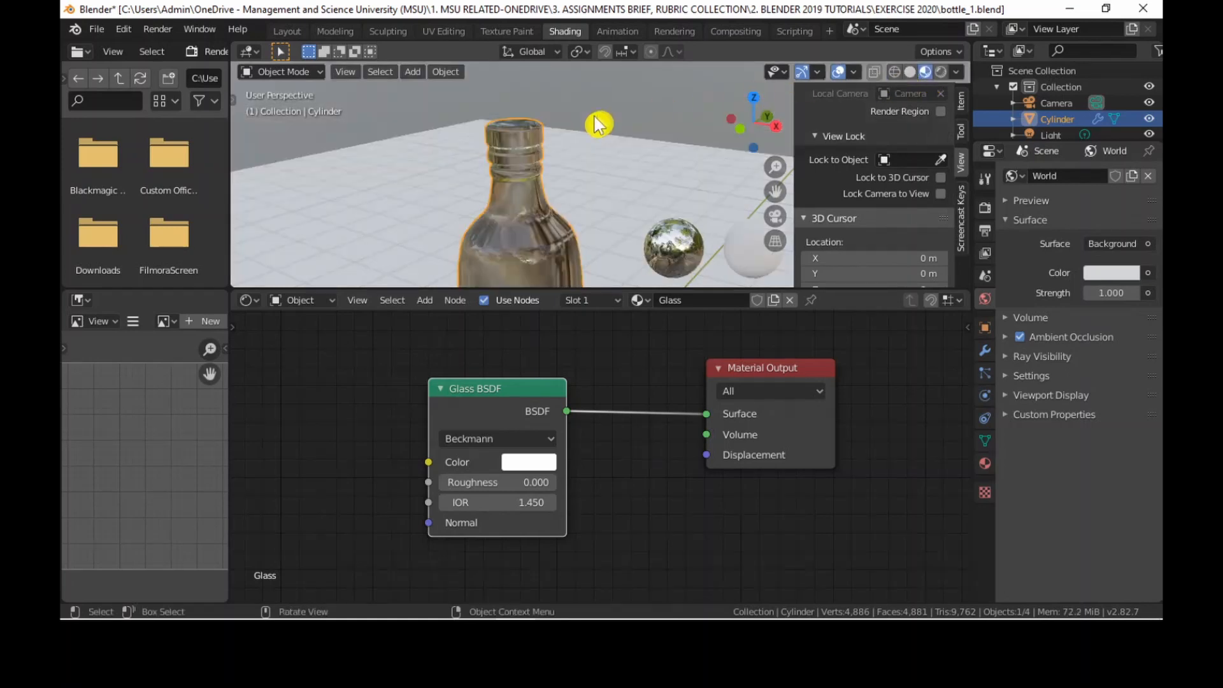
click(910, 73)
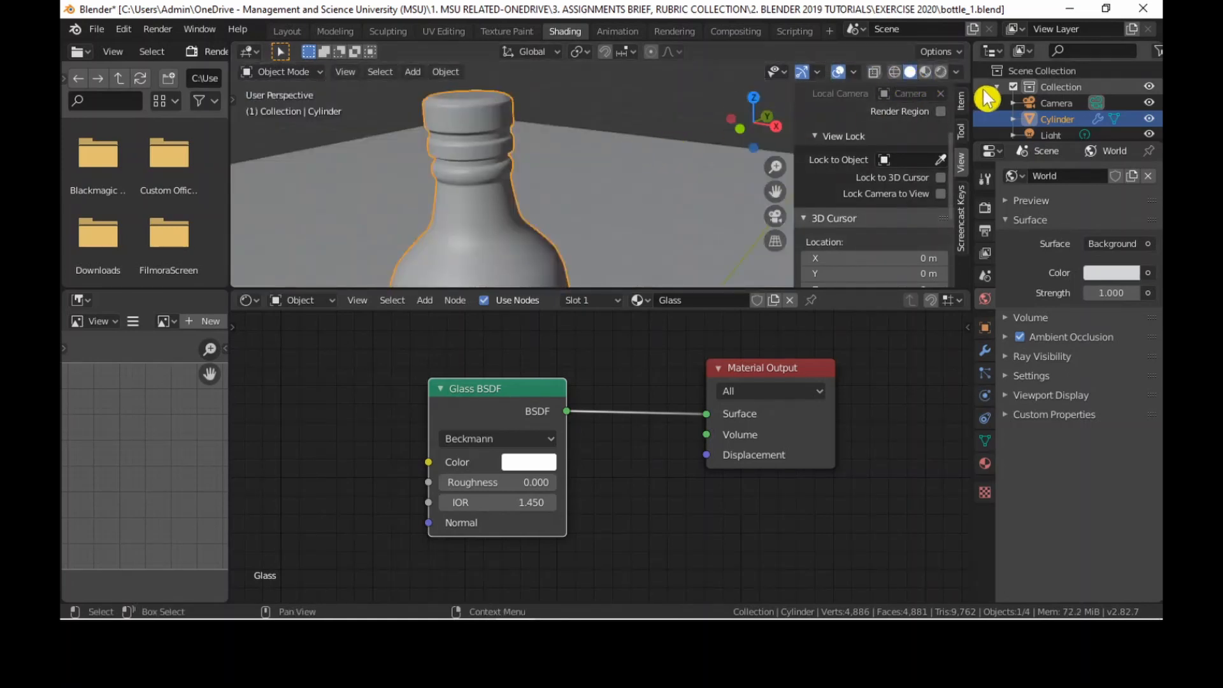
click(924, 72)
scroll(721, 169, down, 2)
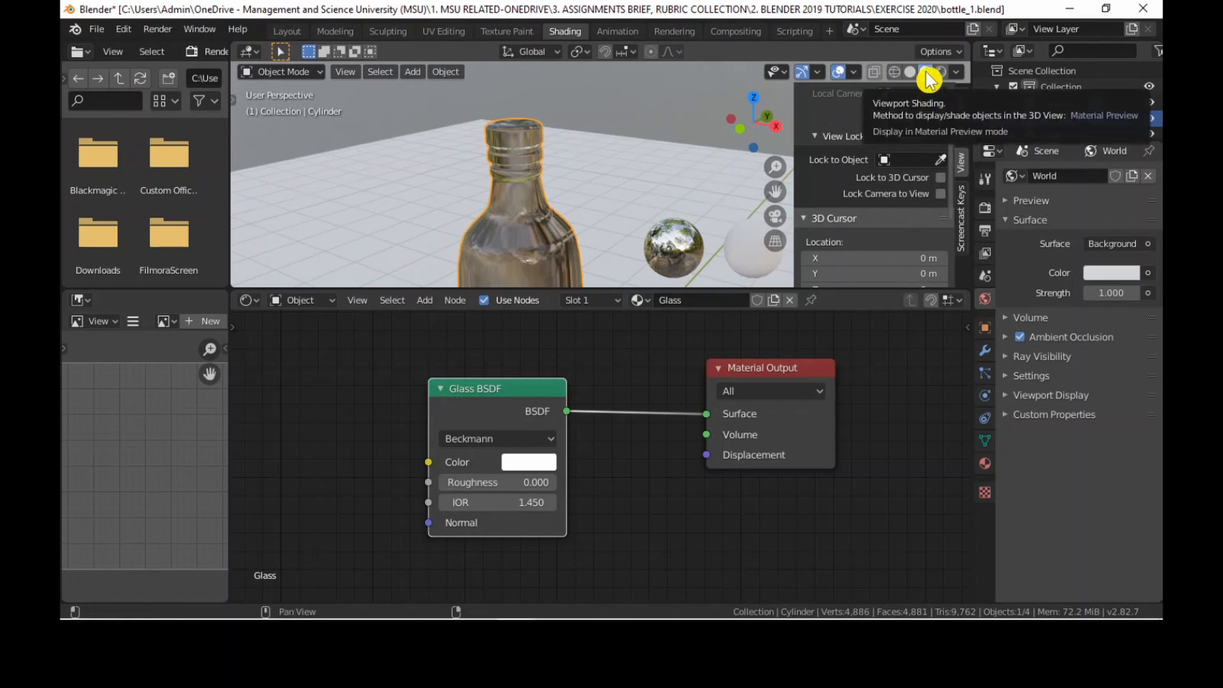
click(750, 260)
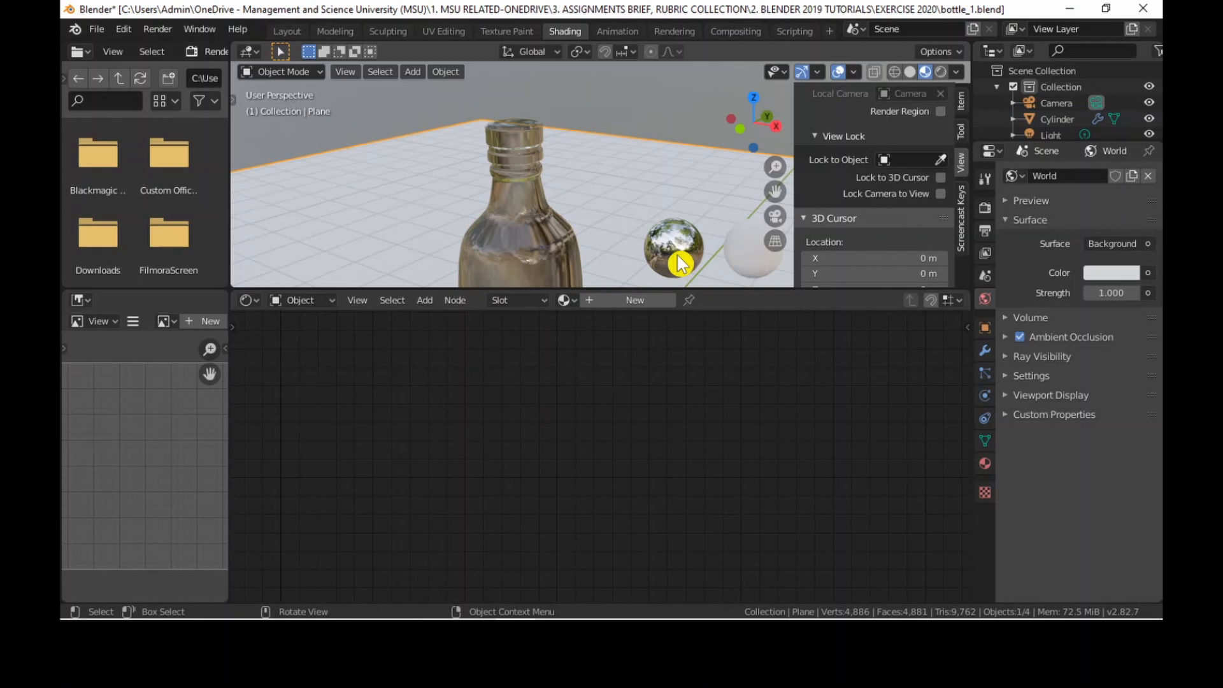
click(521, 221)
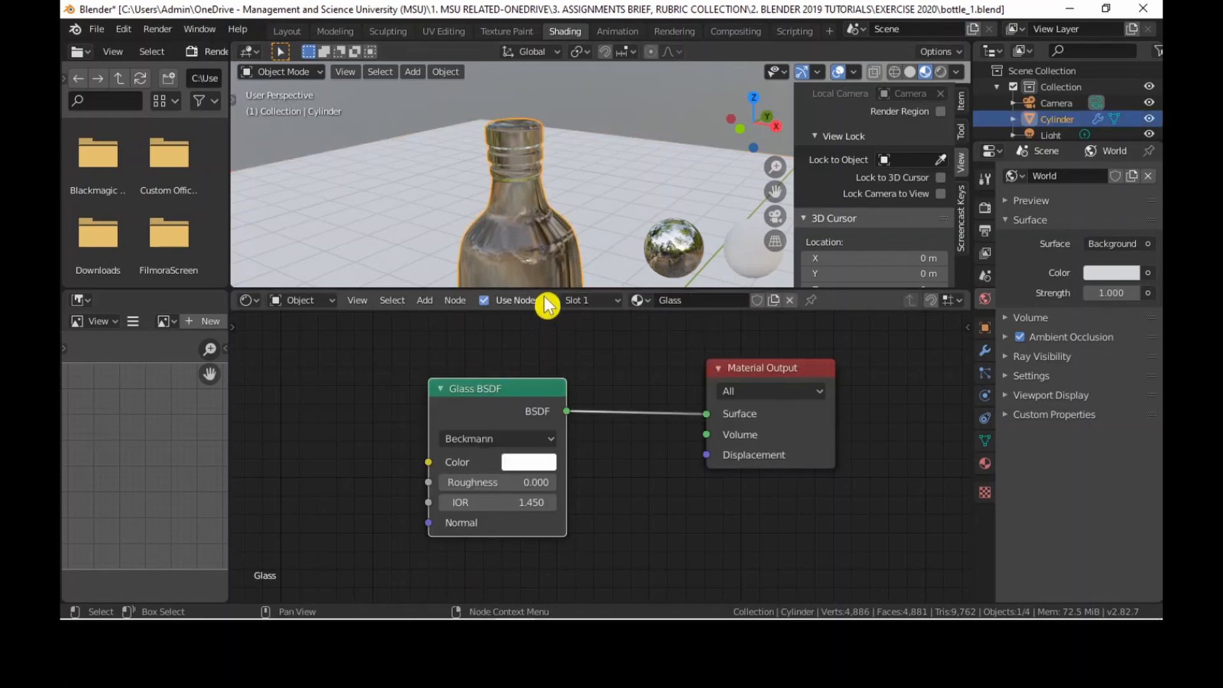
click(939, 73)
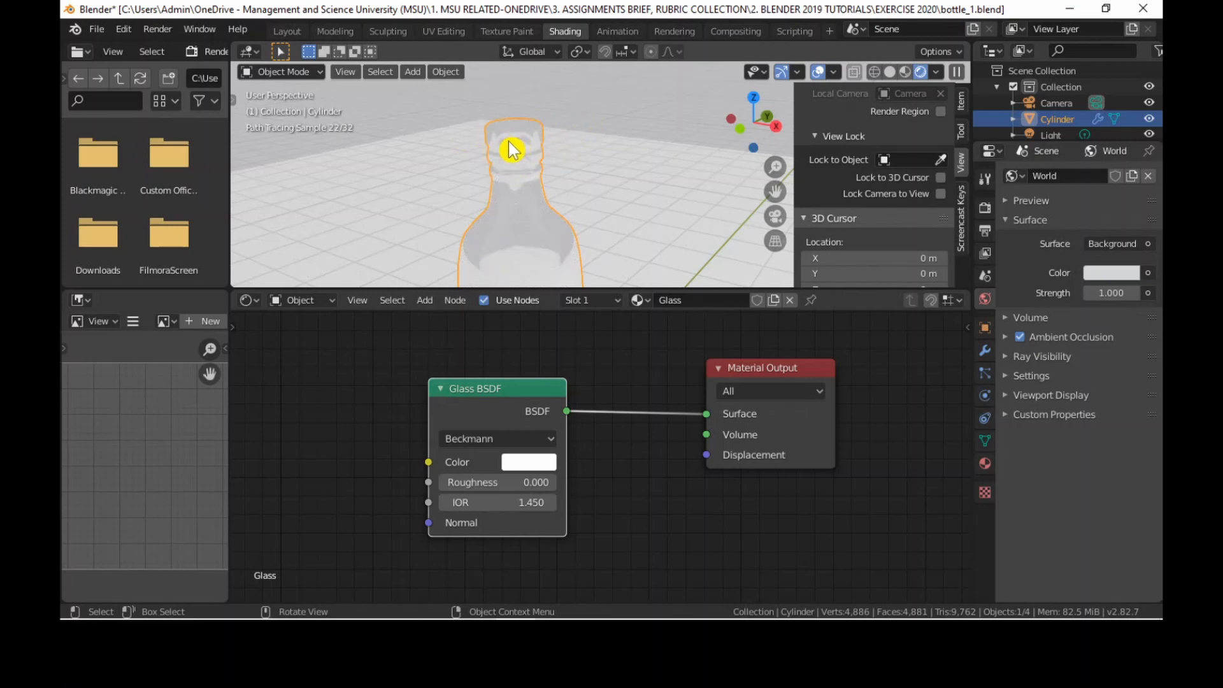
click(890, 71)
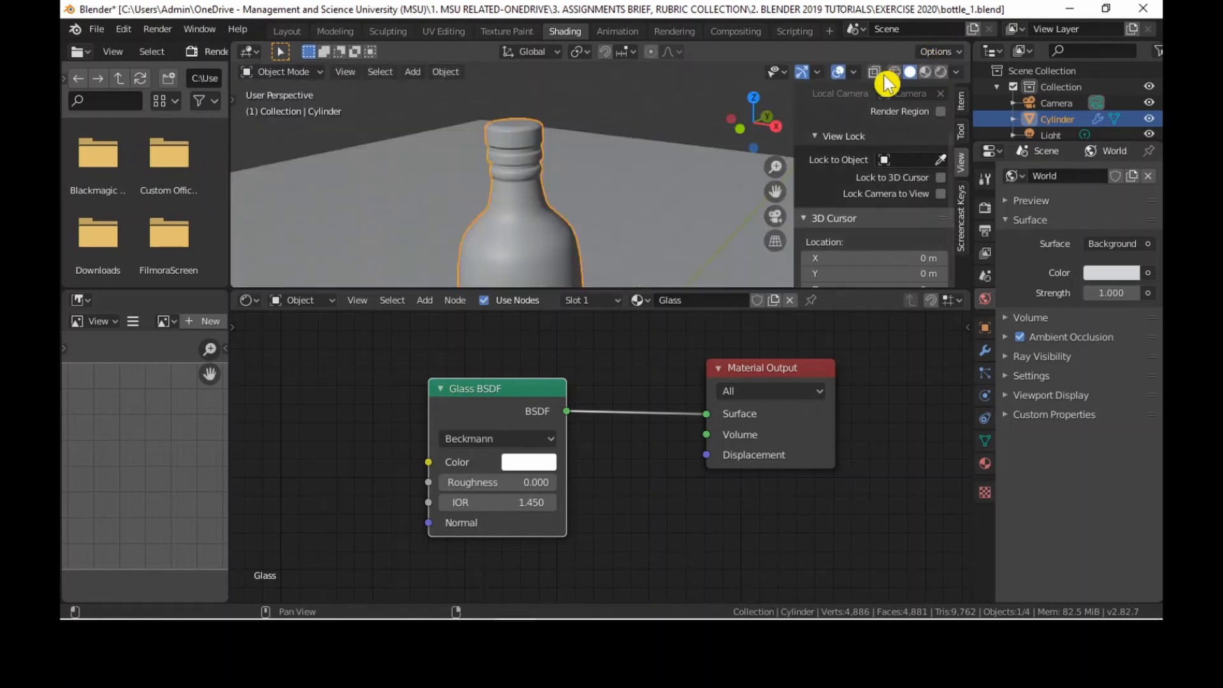
click(924, 74)
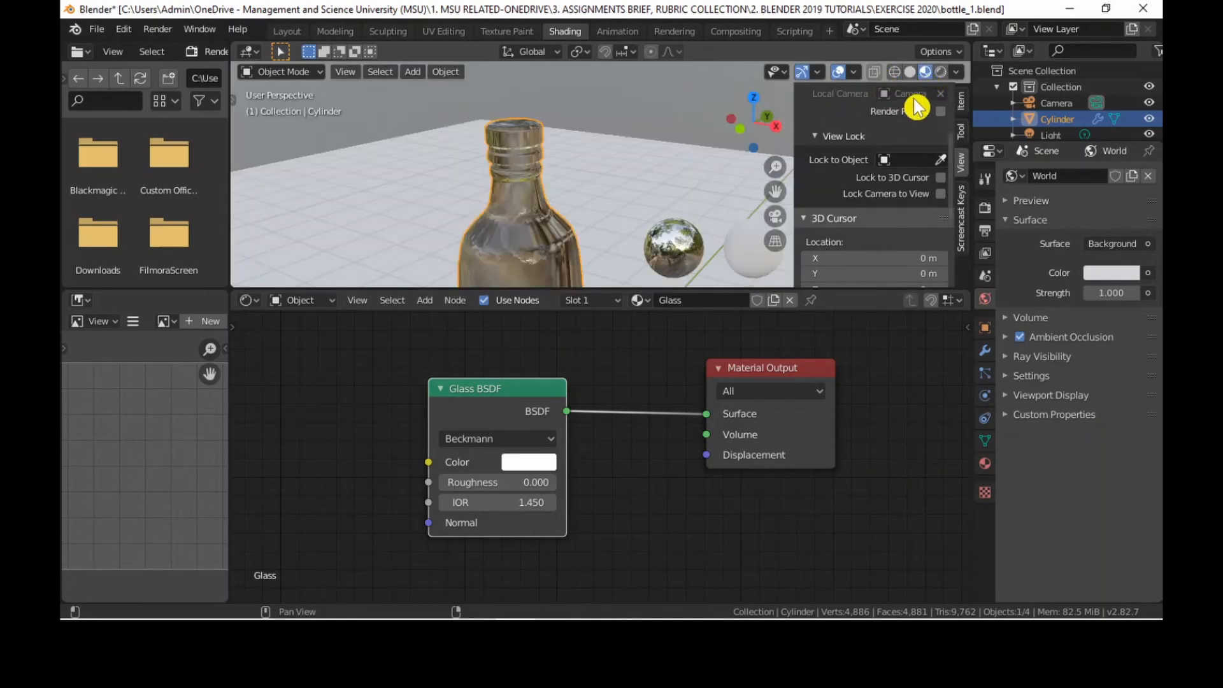
click(911, 75)
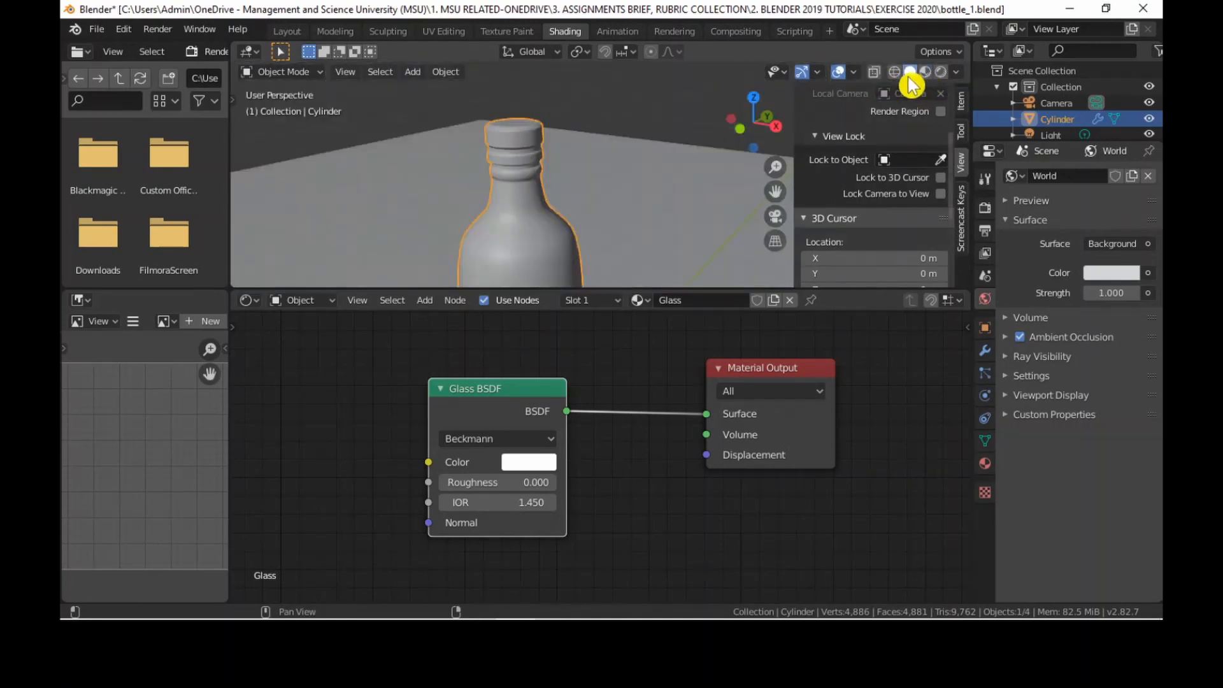
Switch to the Layout workspace and show the bottle's neck from the front in Solid shading with X-ray on.
click(289, 32)
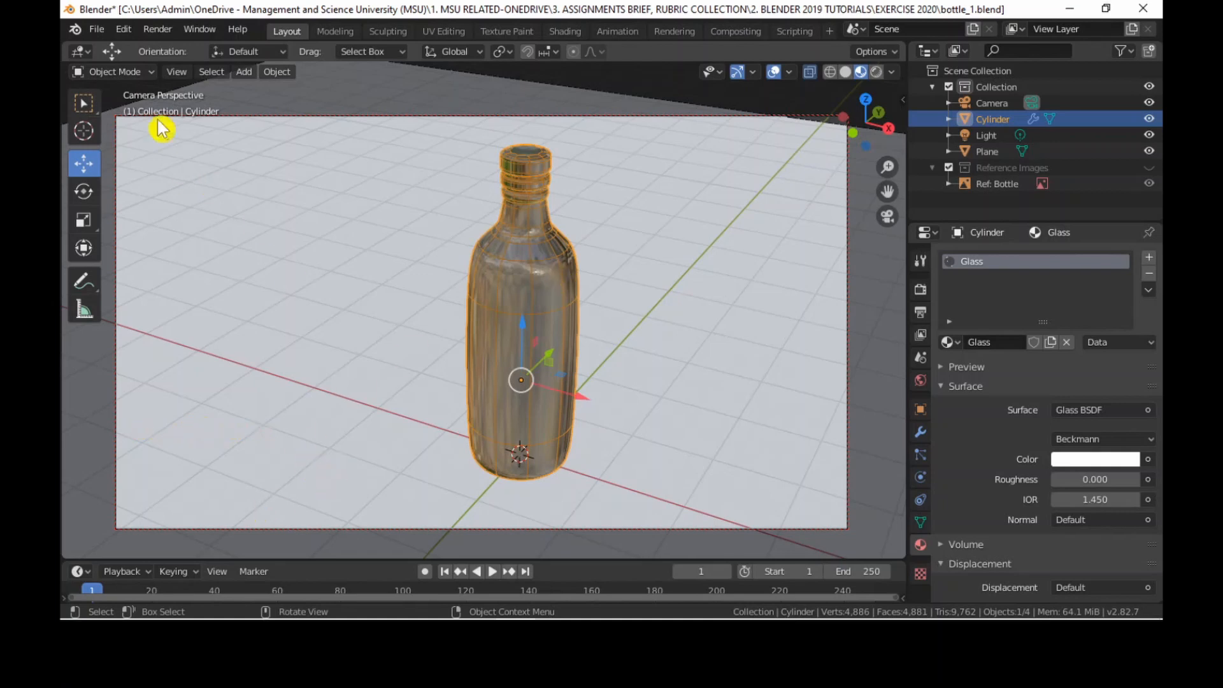
click(177, 72)
mouse_move(258, 257)
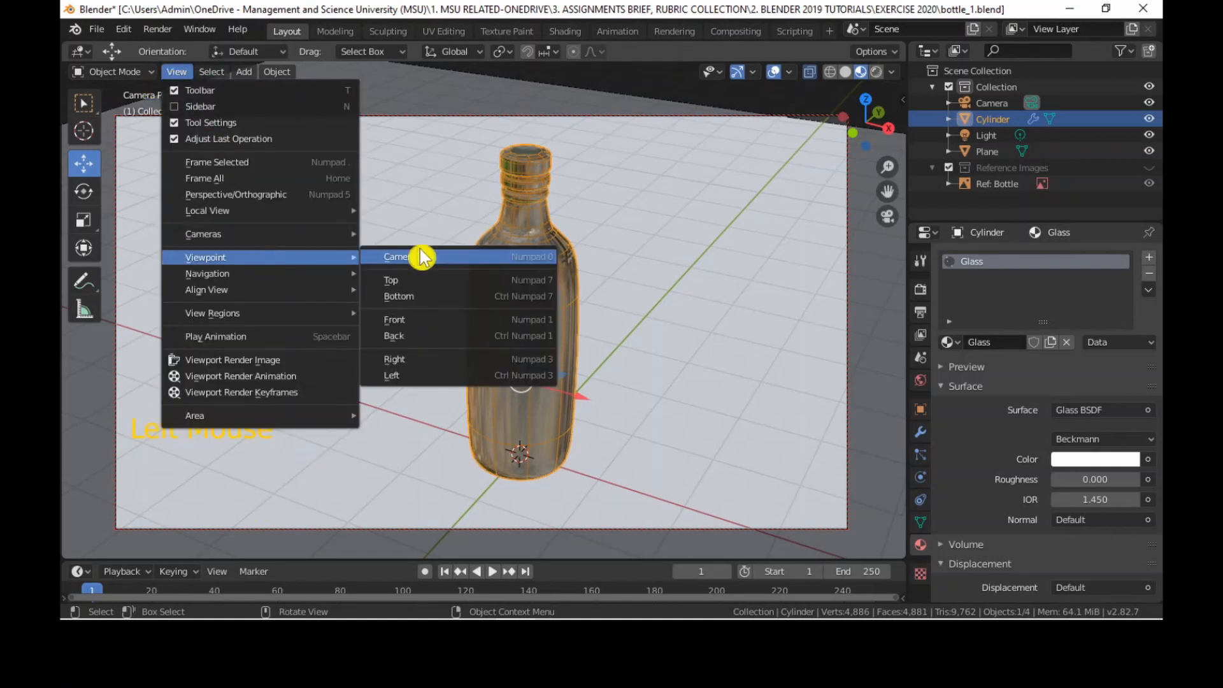
click(477, 320)
scroll(491, 319, up, 5)
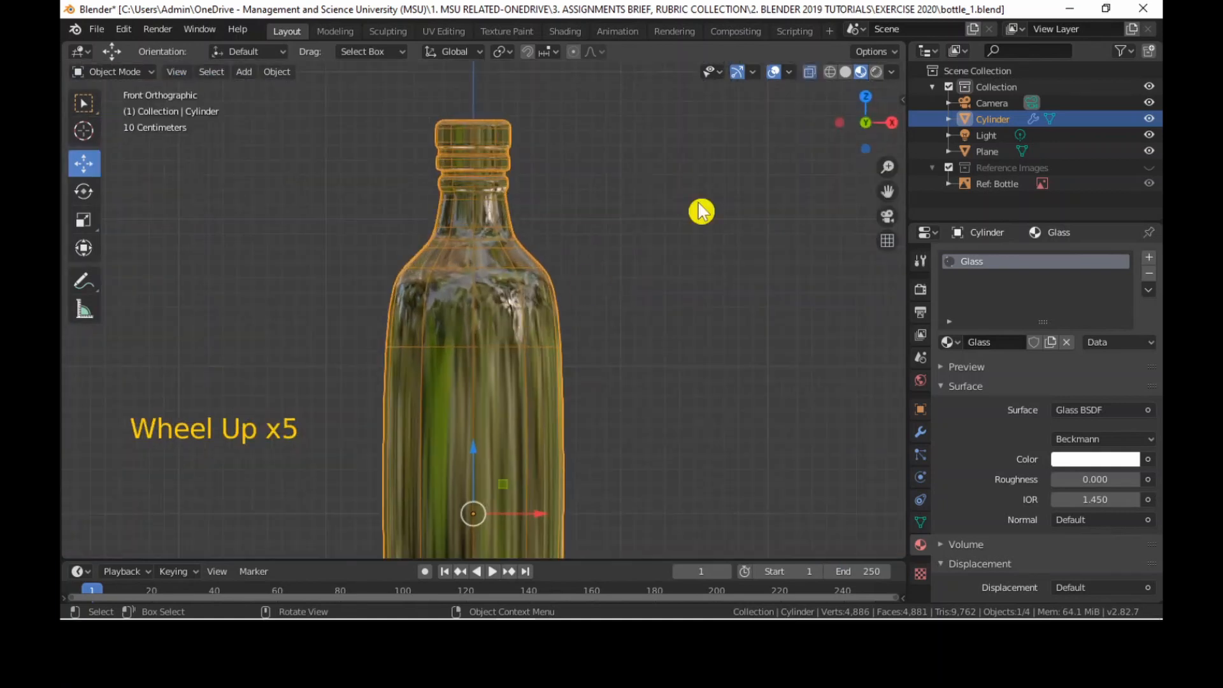
click(845, 71)
scroll(780, 148, up, 1)
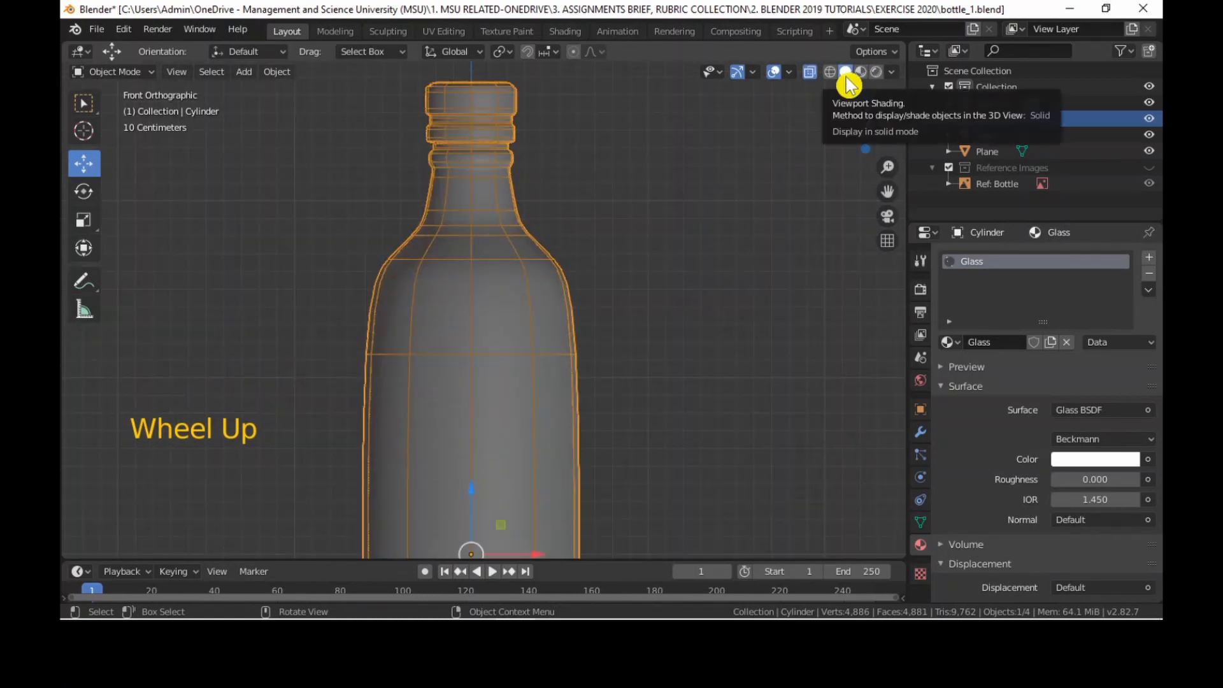
scroll(425, 211, up, 1)
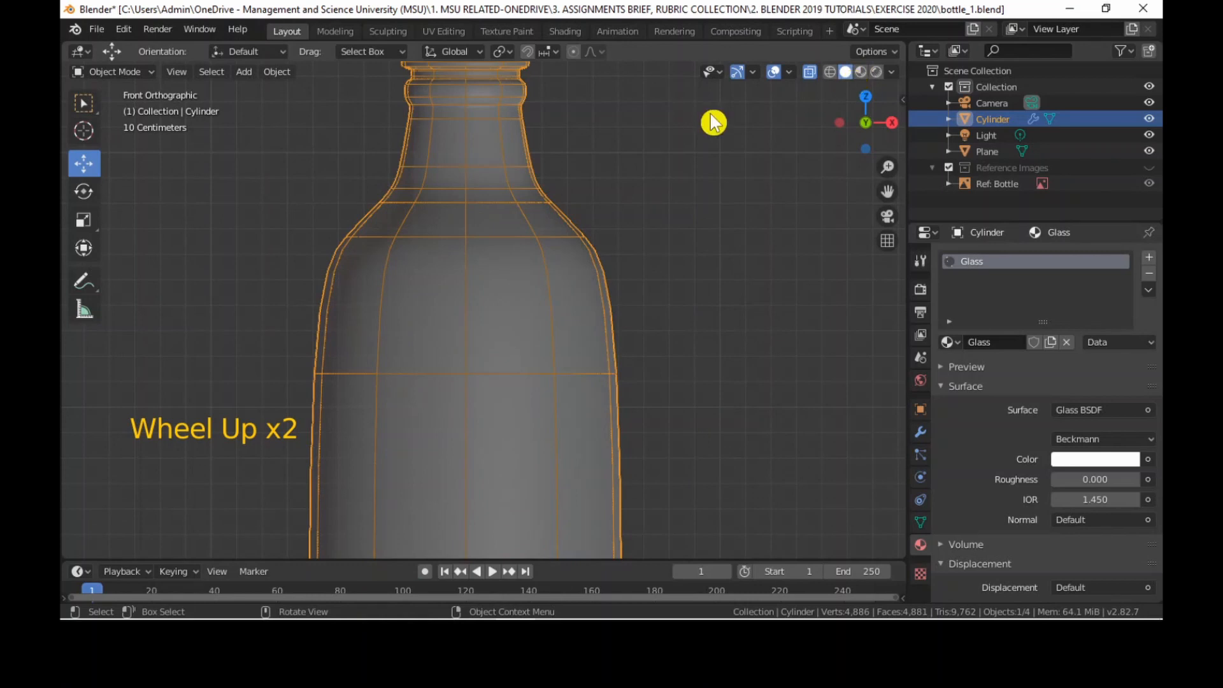
shift+scroll(713, 121, up, 1)
shift+middle_drag(687, 208, 660, 272)
click(812, 73)
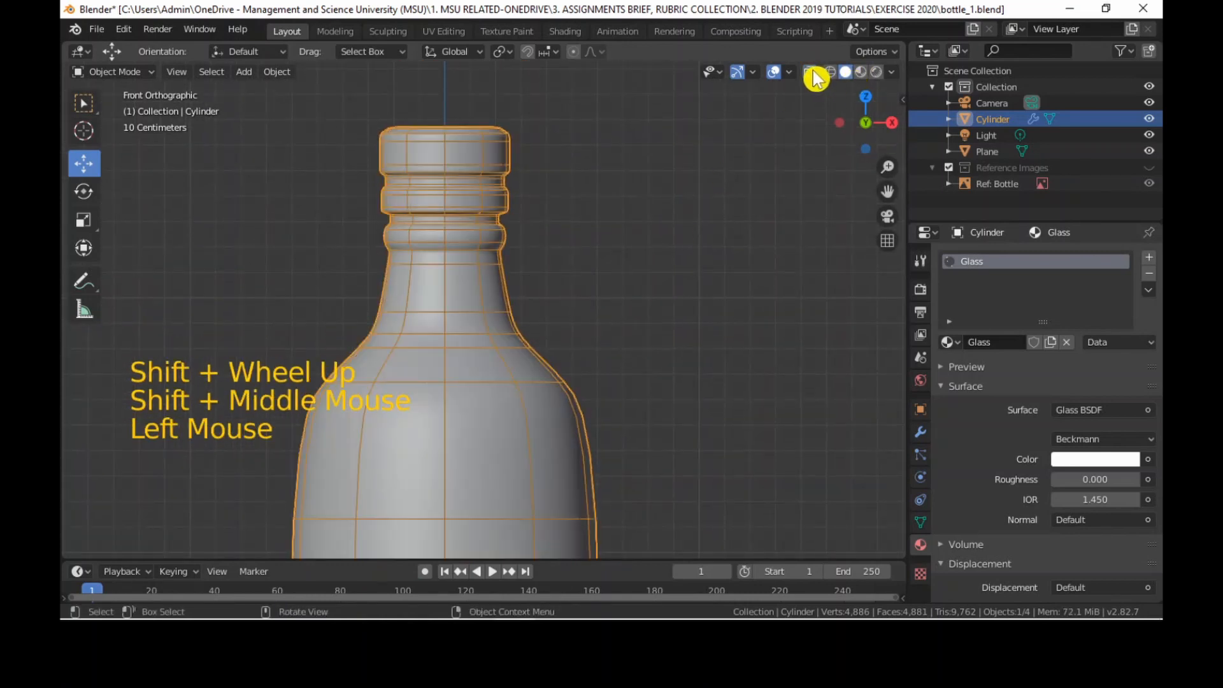
click(813, 73)
scroll(483, 234, up, 1)
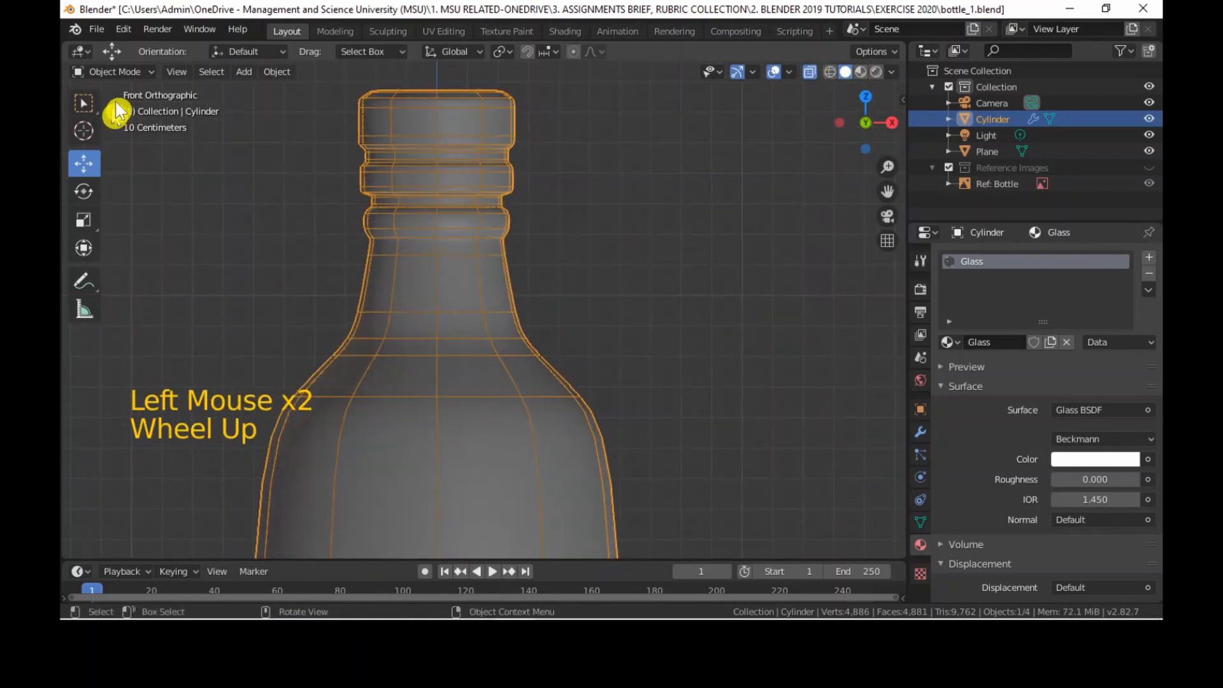
Enter Edit Mode on the bottle and frame its cap and neck.
click(143, 73)
click(112, 108)
scroll(426, 332, up, 1)
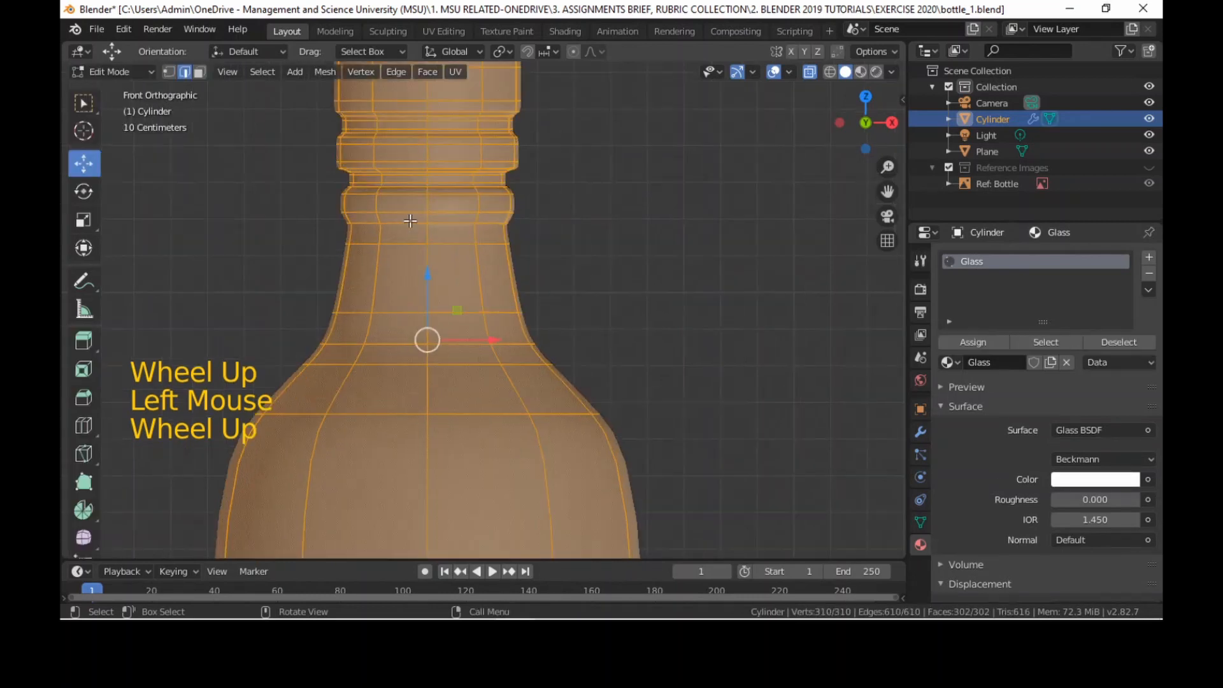
shift+middle_drag(402, 210, 402, 279)
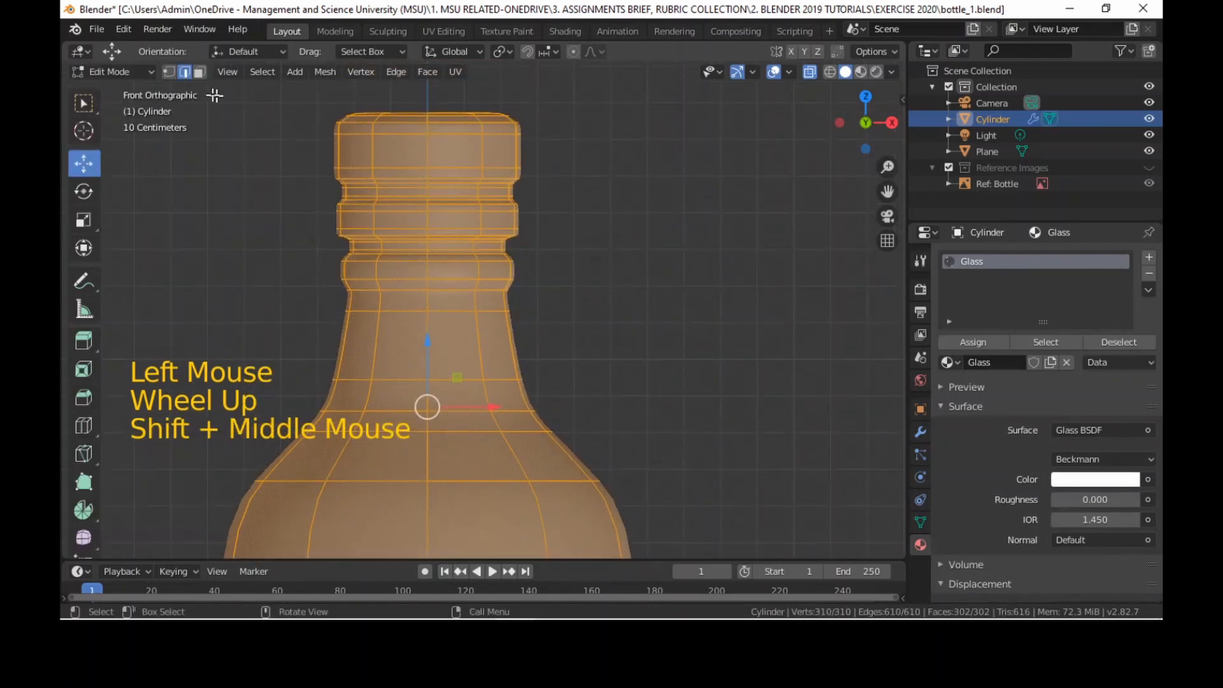
Switch to vertex selection mode, deselect the whole bottle mesh and frame its cap and neck from the front.
click(169, 72)
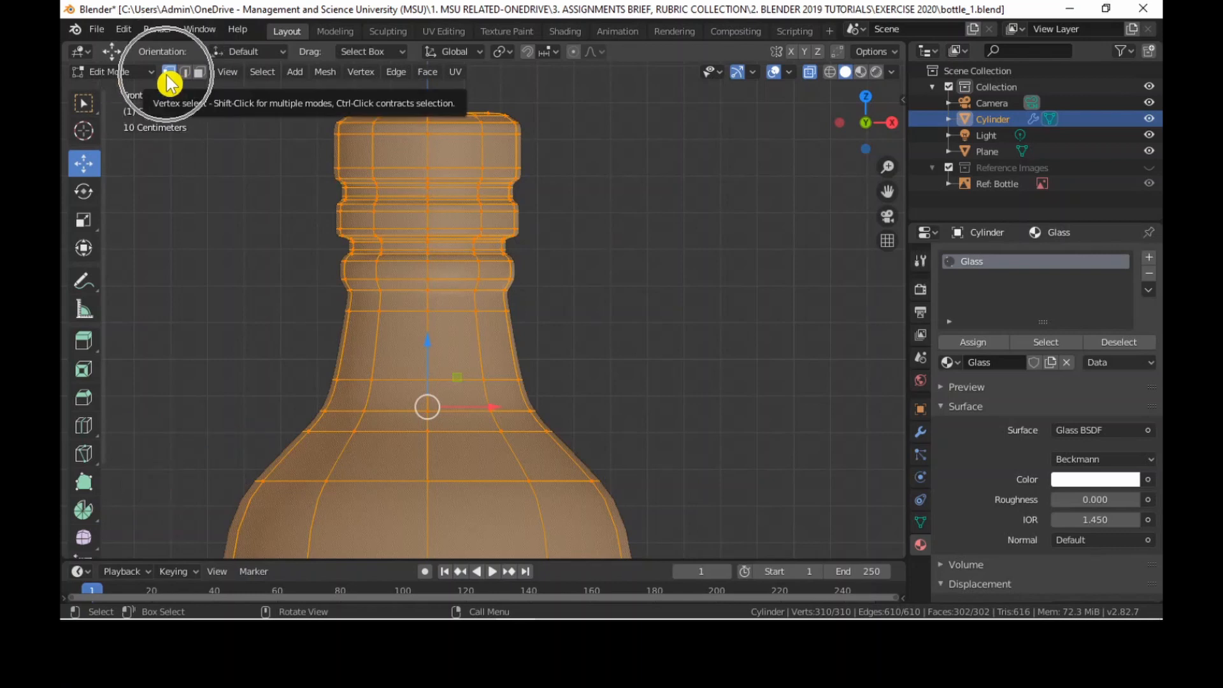
shift+middle_drag(630, 235, 628, 283)
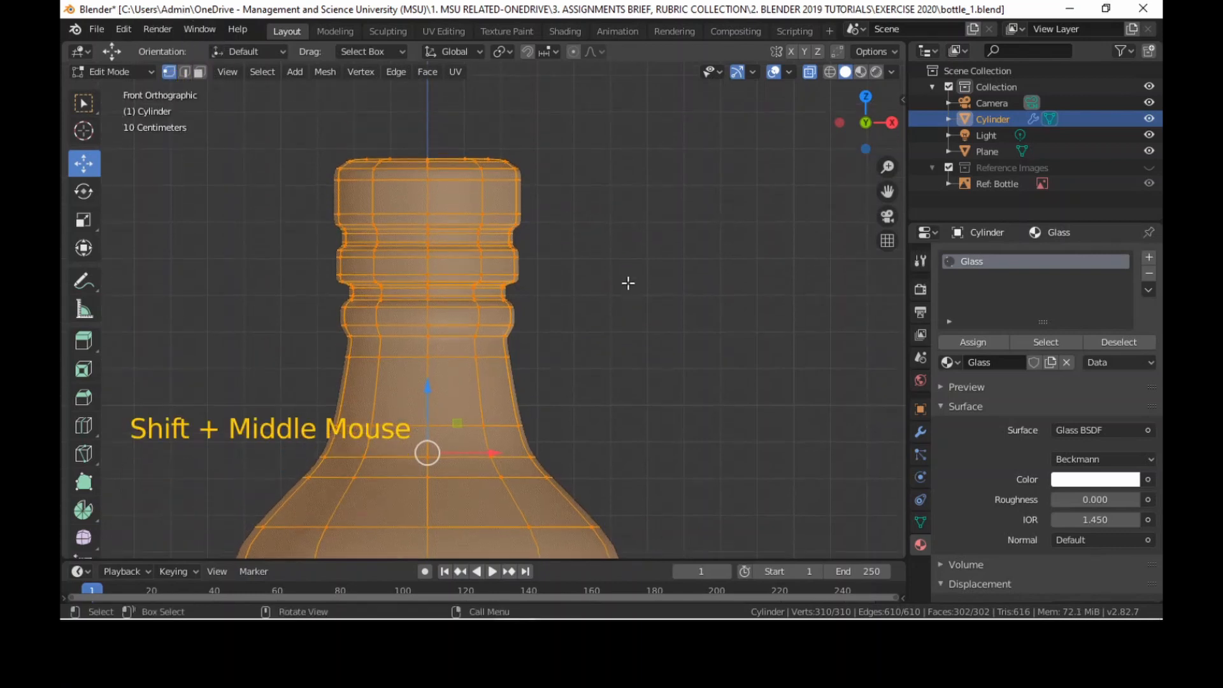
scroll(525, 312, down, 5)
shift+middle_drag(524, 327, 527, 237)
scroll(526, 281, down, 4)
scroll(513, 353, up, 3)
shift+middle_drag(514, 353, 530, 280)
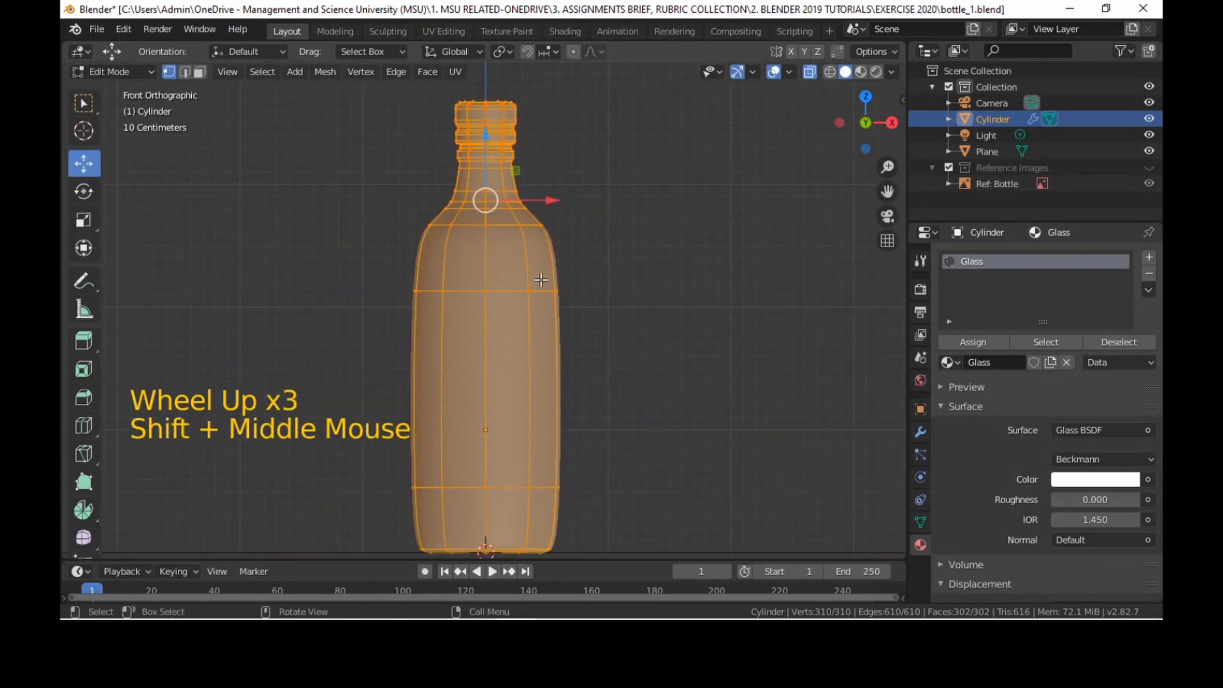
key(alt+a)
shift+middle_drag(663, 268, 611, 404)
scroll(508, 328, up, 7)
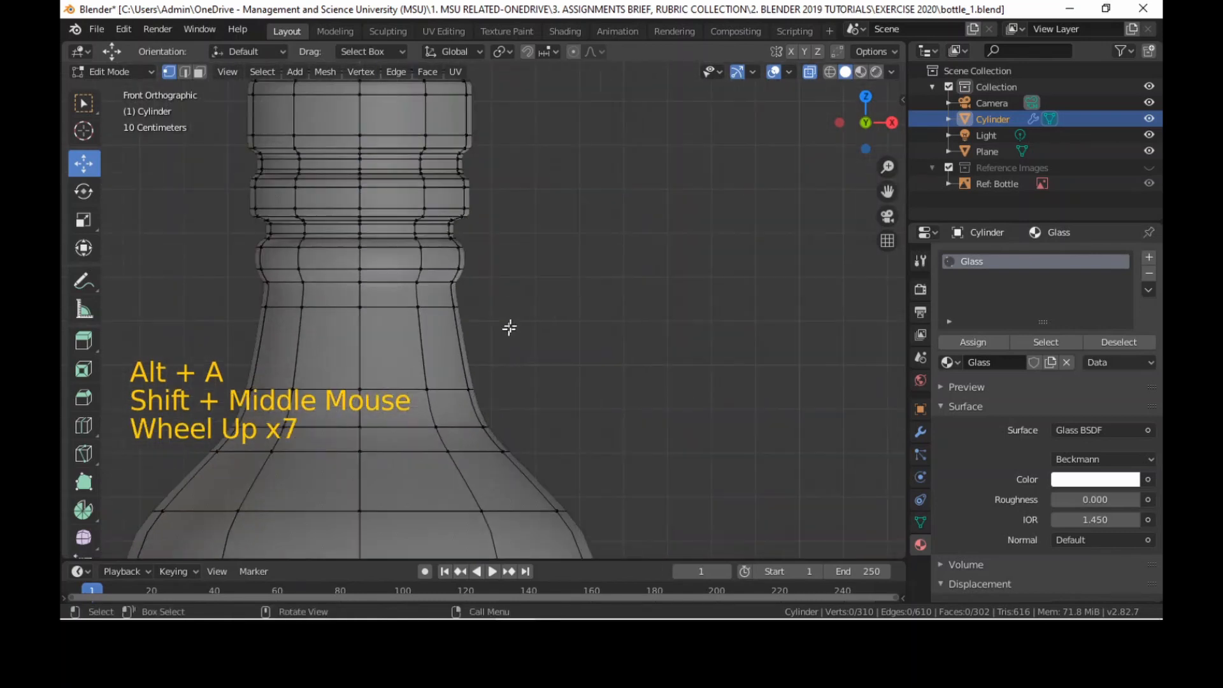
shift+middle_drag(508, 327, 715, 300)
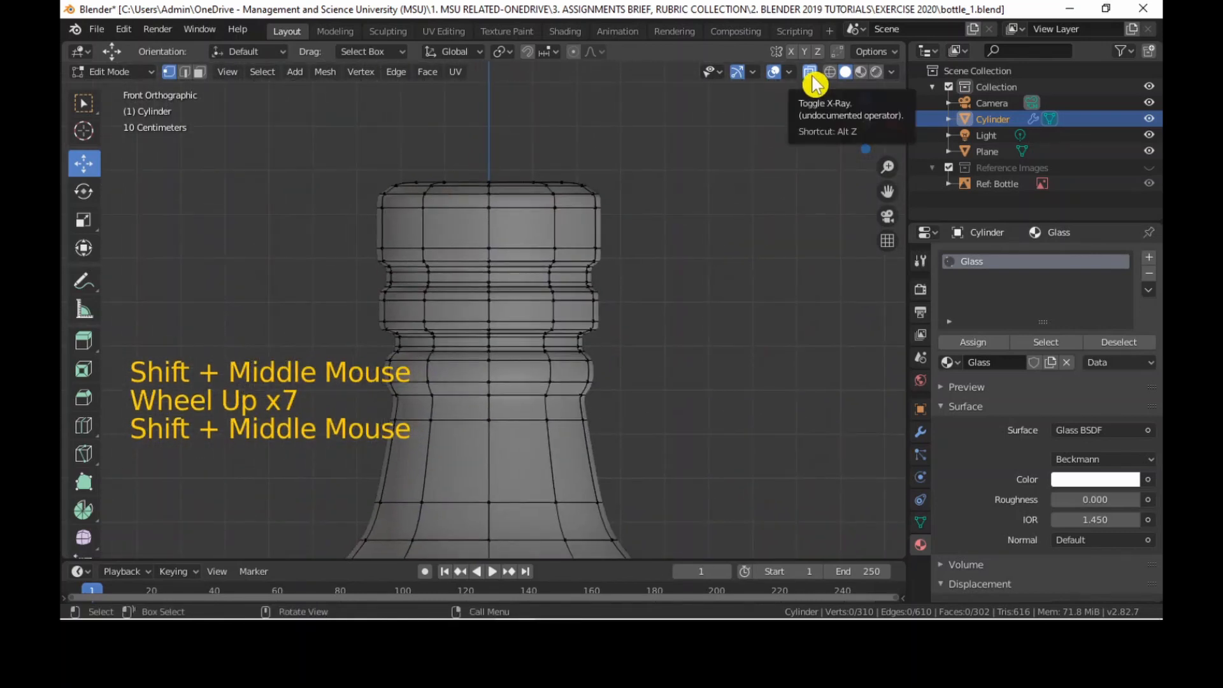
key(ctrl)
key(ctrl)
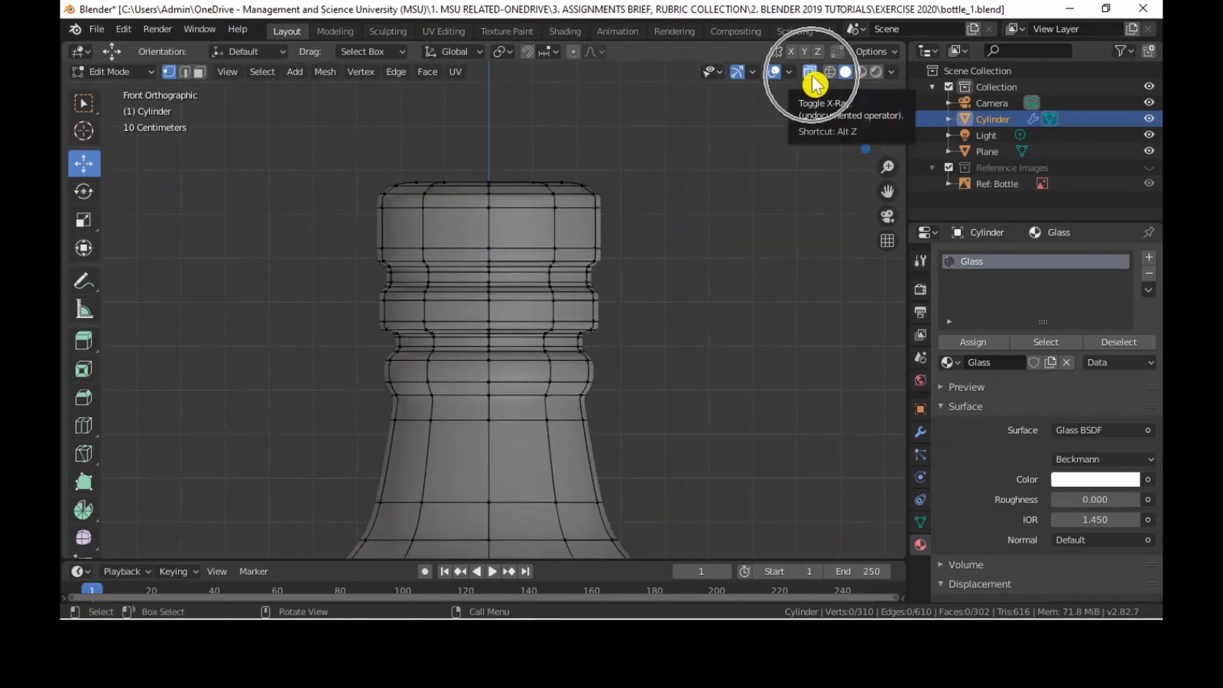
shift+middle_drag(606, 242, 616, 292)
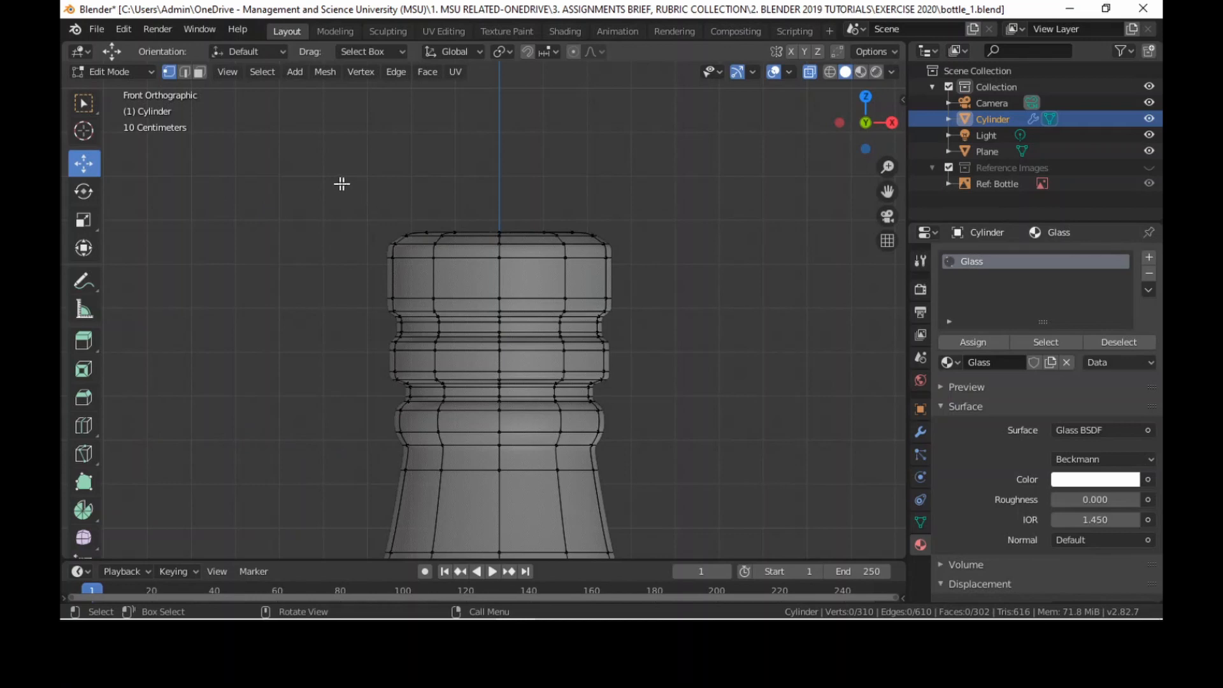
key(b)
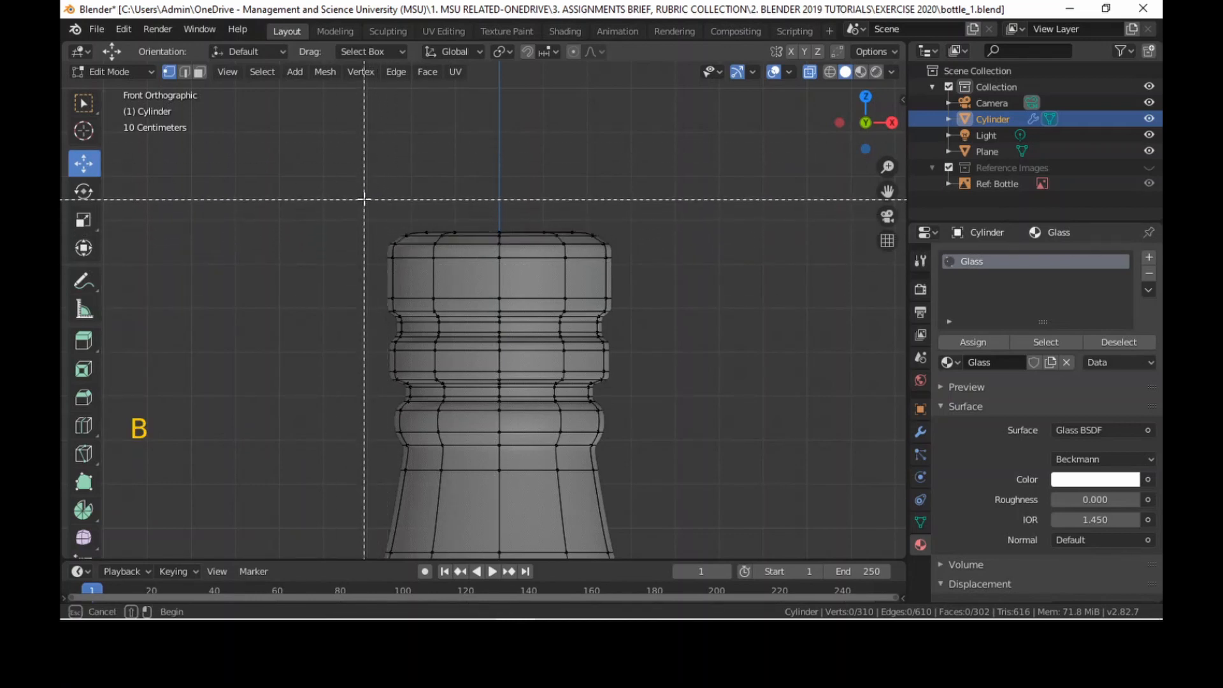
drag(364, 196, 613, 381)
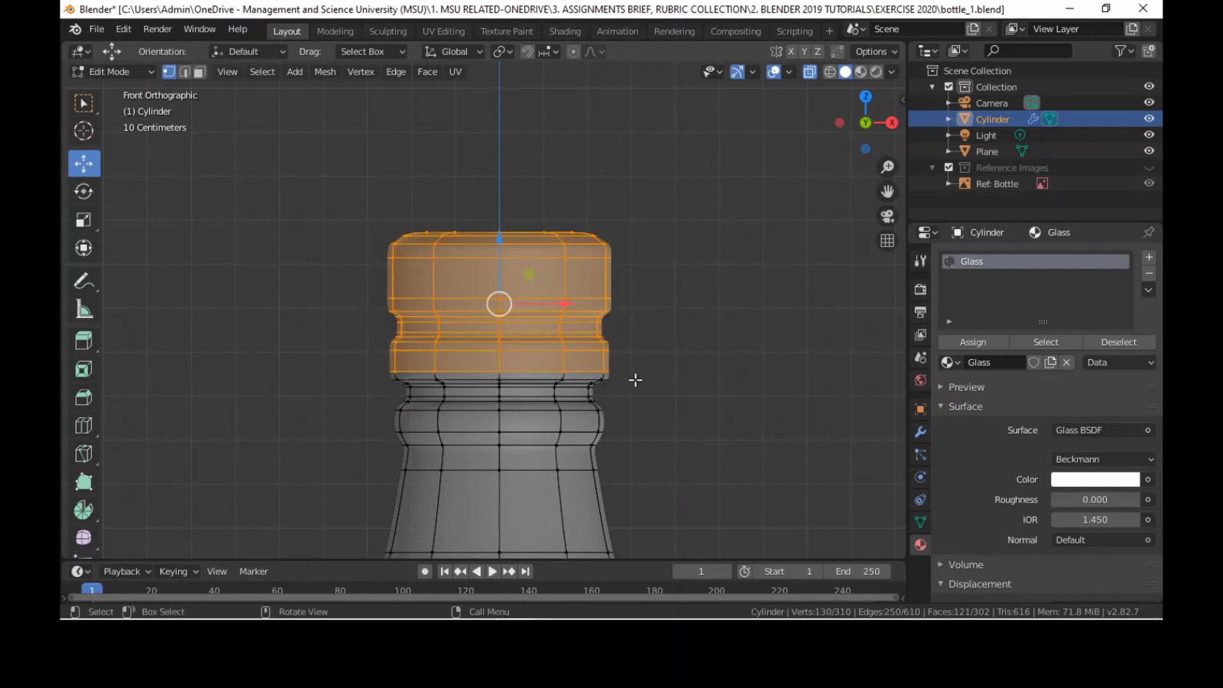
click(638, 385)
key(b)
drag(374, 209, 460, 340)
drag(588, 384, 488, 363)
key(b)
drag(355, 197, 611, 383)
click(623, 386)
click(596, 384)
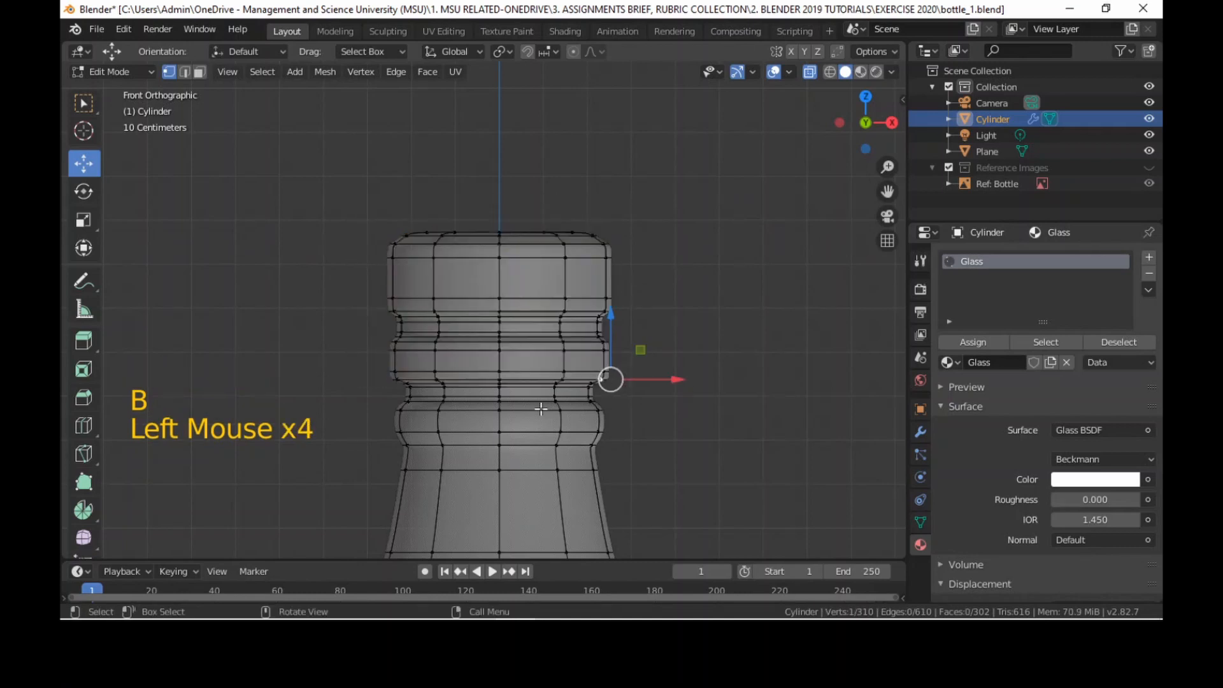
key(alt+a)
Box-select all vertices of the bottle cap down to the lower edge of its second ring.
key(b)
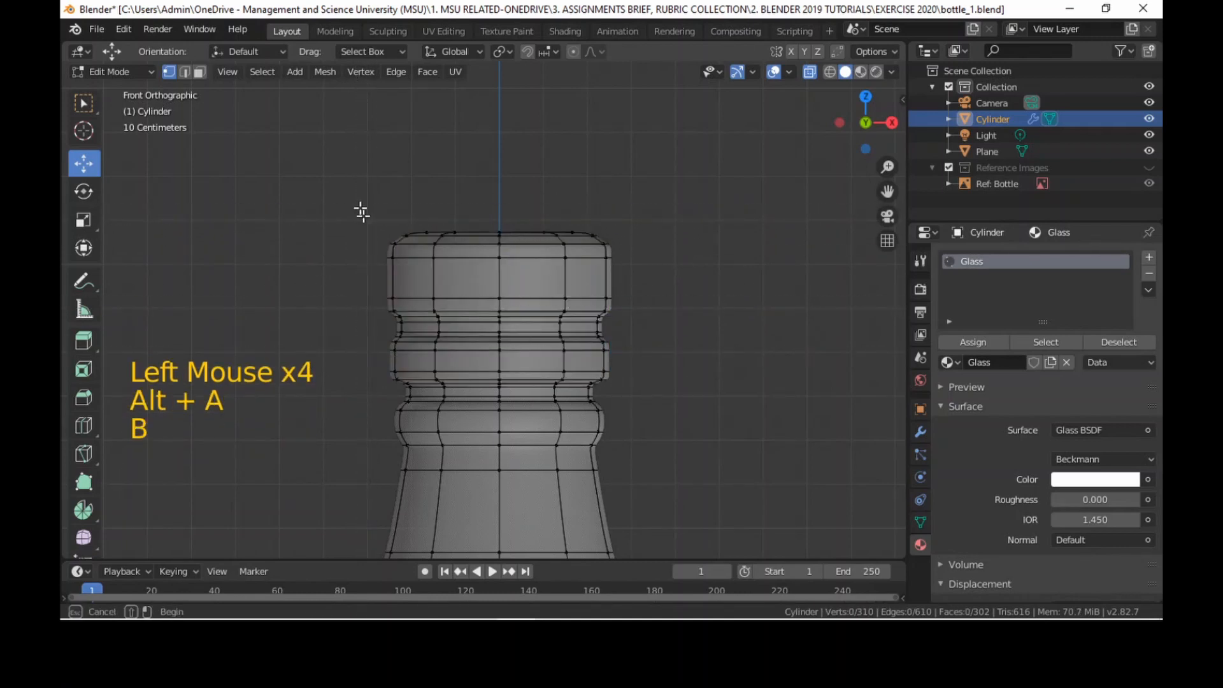
drag(358, 206, 635, 383)
scroll(493, 361, up, 3)
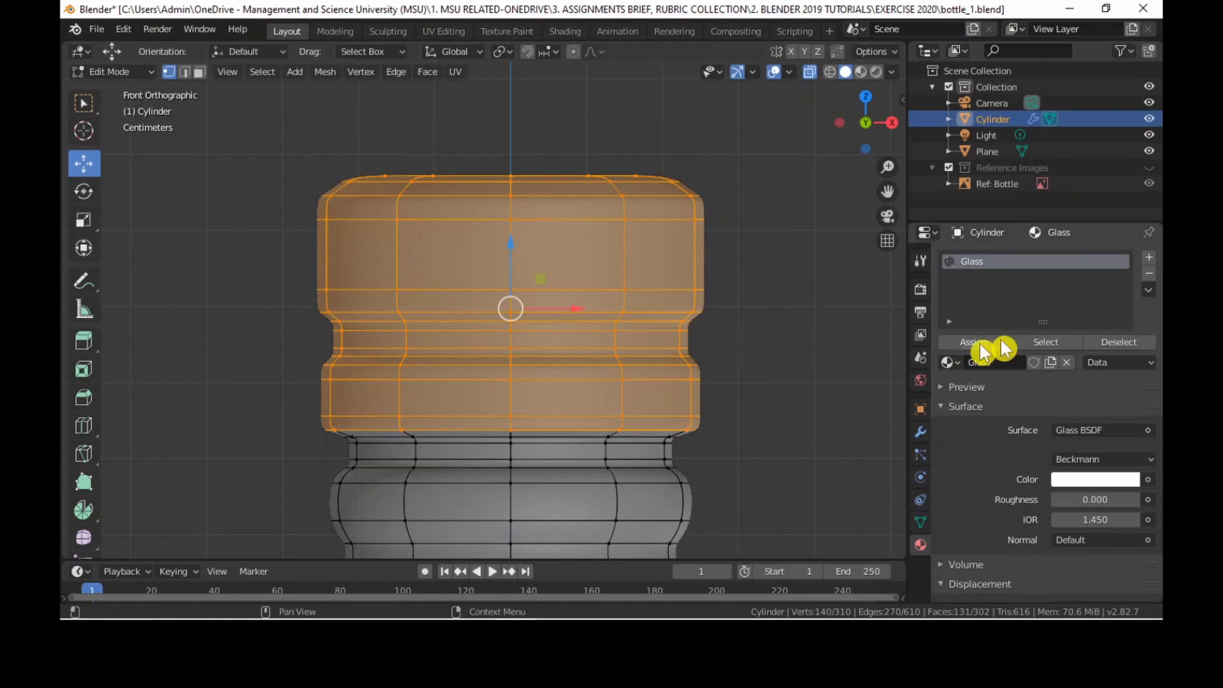
Add a second material slot to the bottle with a new material named "Bottle cap".
click(1149, 261)
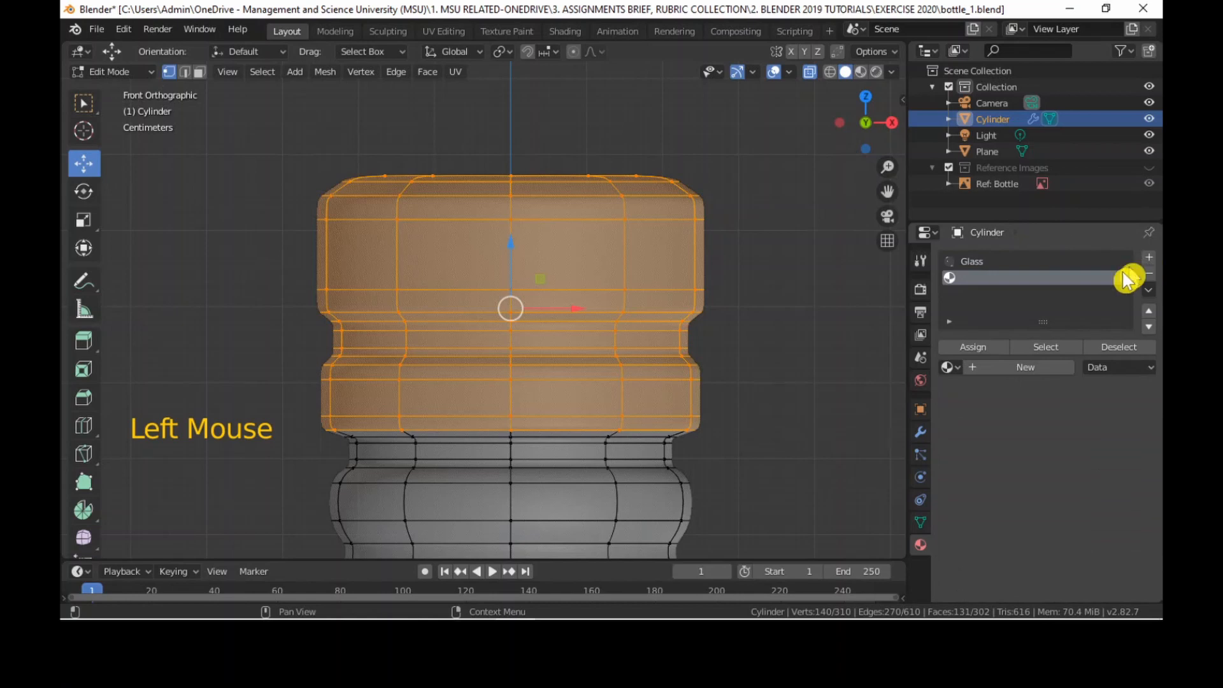
click(1037, 369)
triple_click(991, 277)
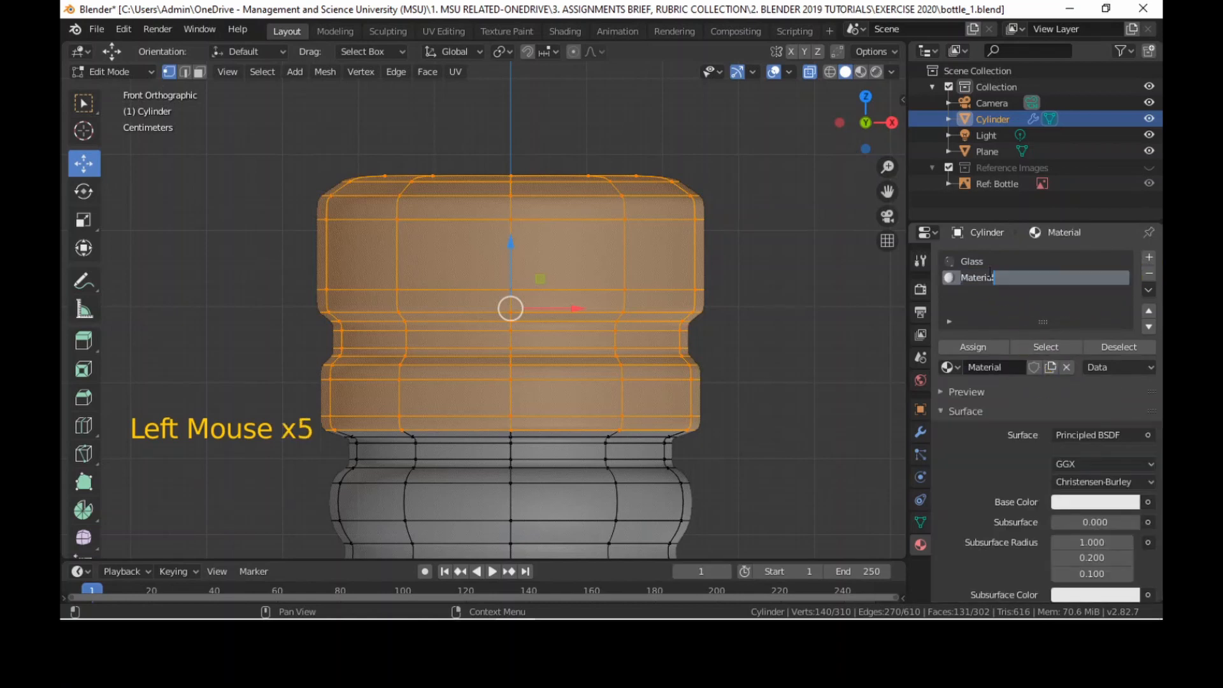
text(Bottle)
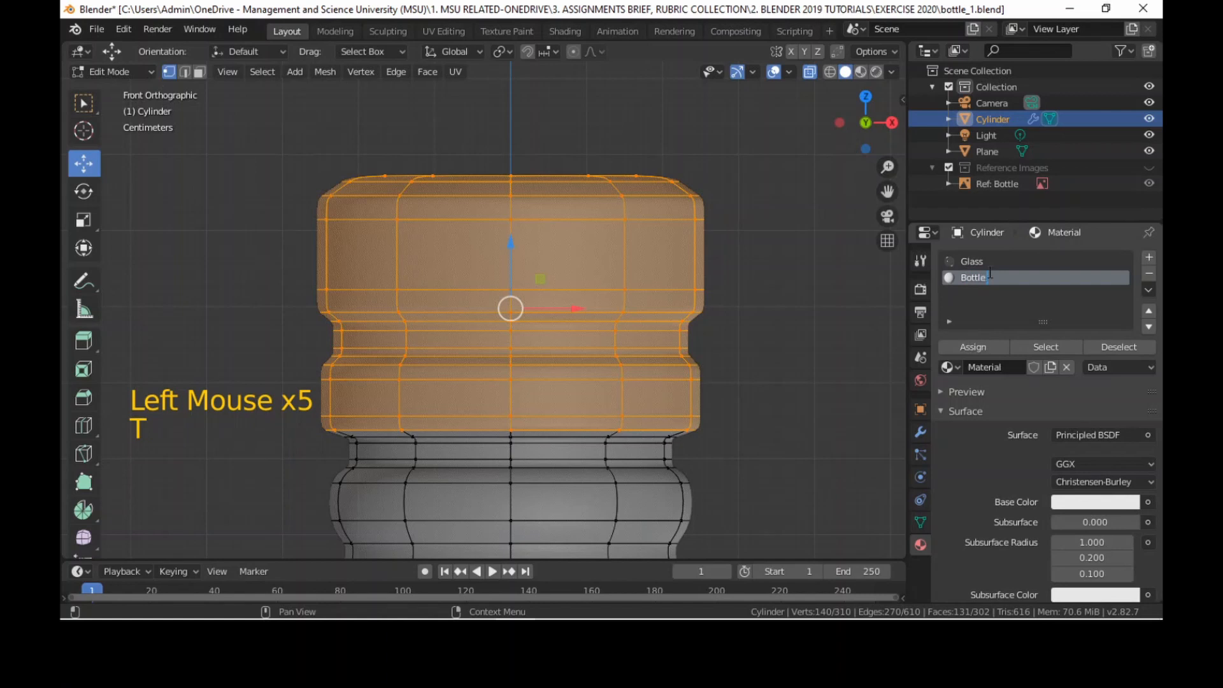
text( cap)
key(Return)
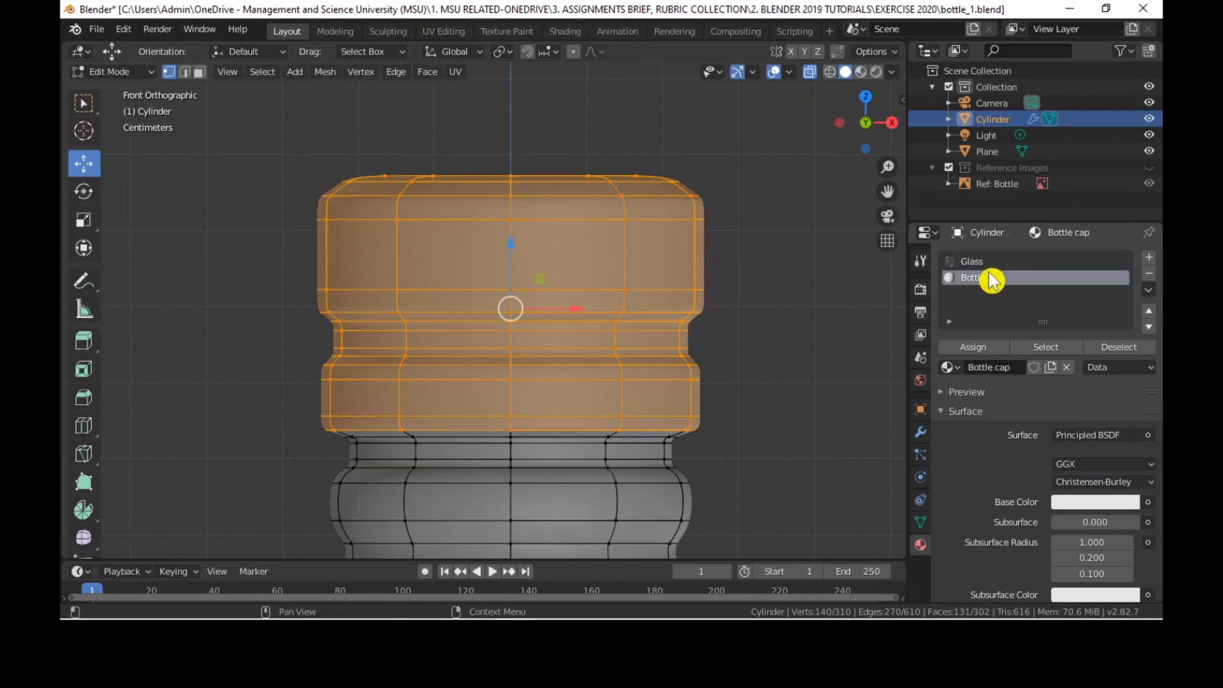
Set the Bottle cap material's base color to dark blue (2A2164) and assign the material to the selected cap faces.
click(1091, 506)
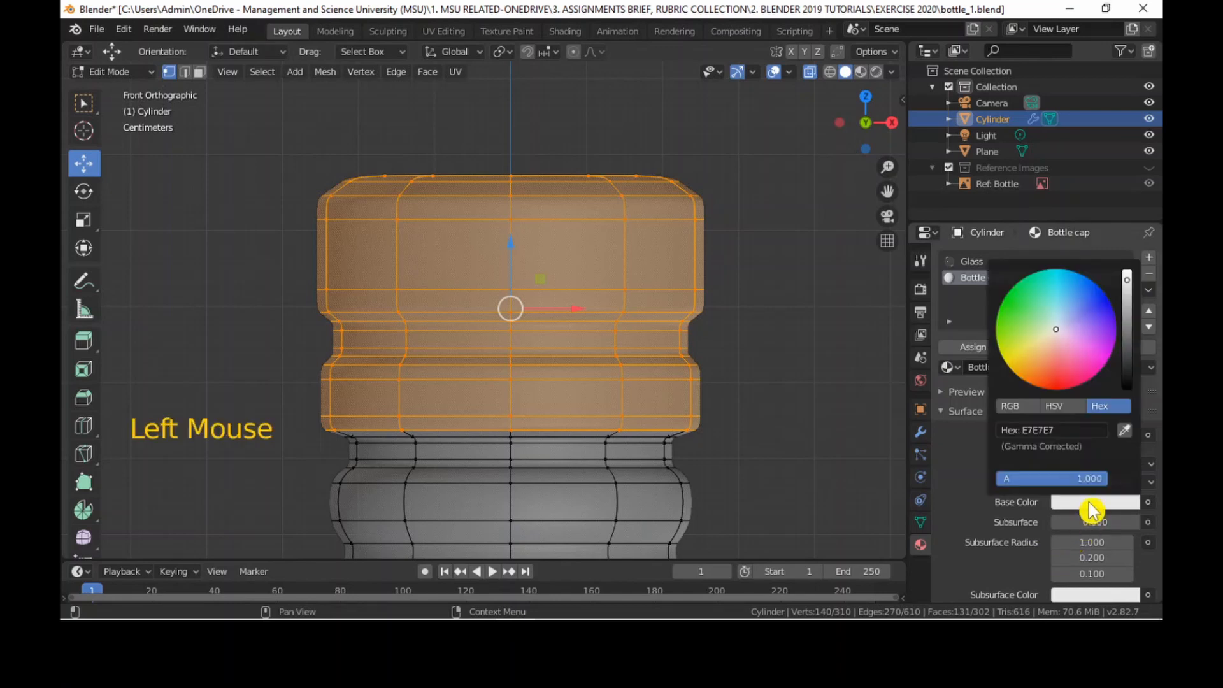
click(1102, 292)
drag(1095, 302, 1127, 341)
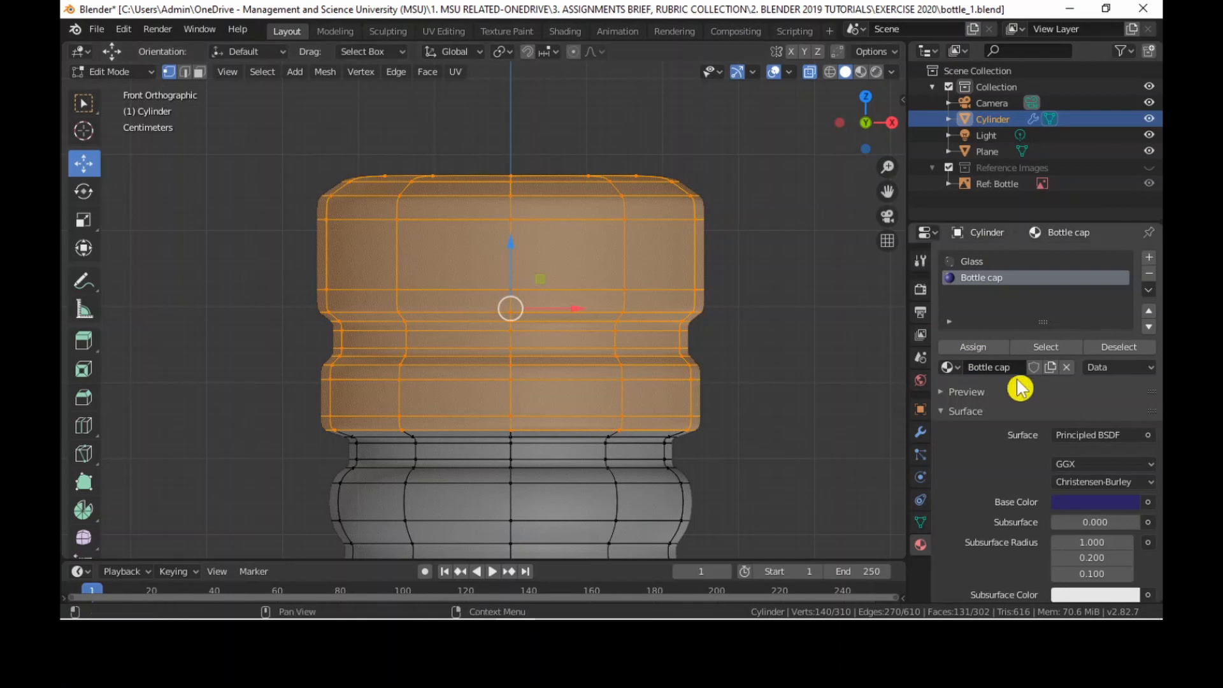
click(998, 347)
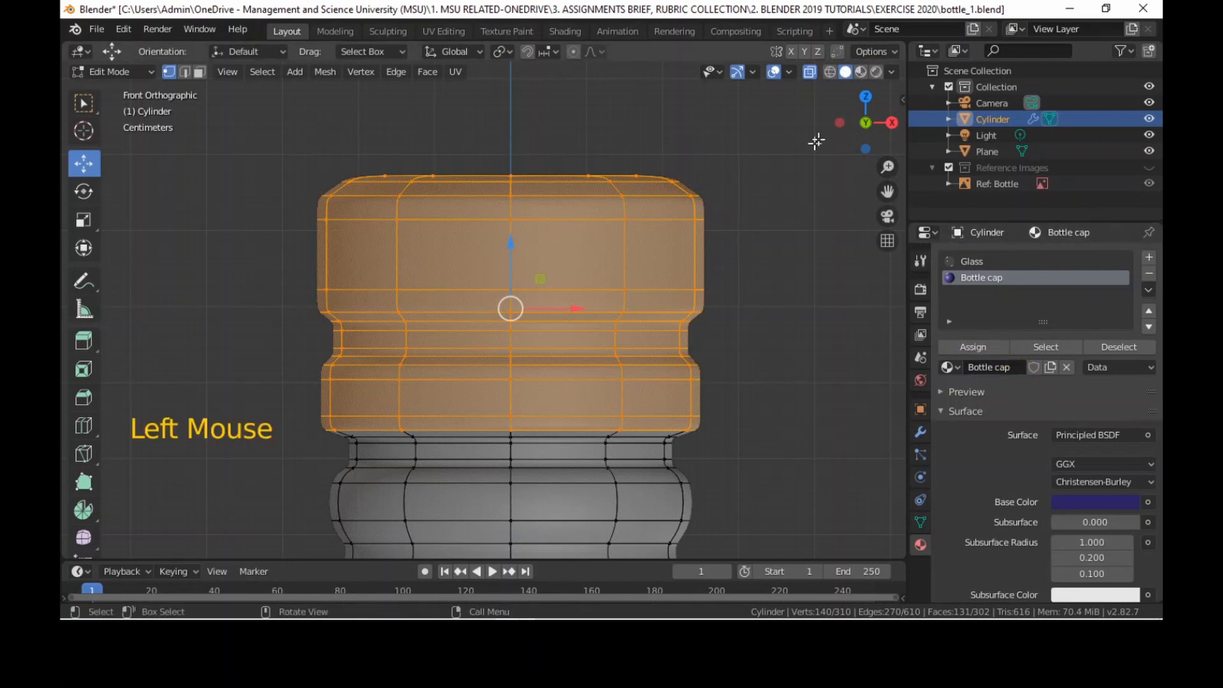
Preview the cap in Material Preview and Rendered shading and darken its base color to 141031.
click(862, 73)
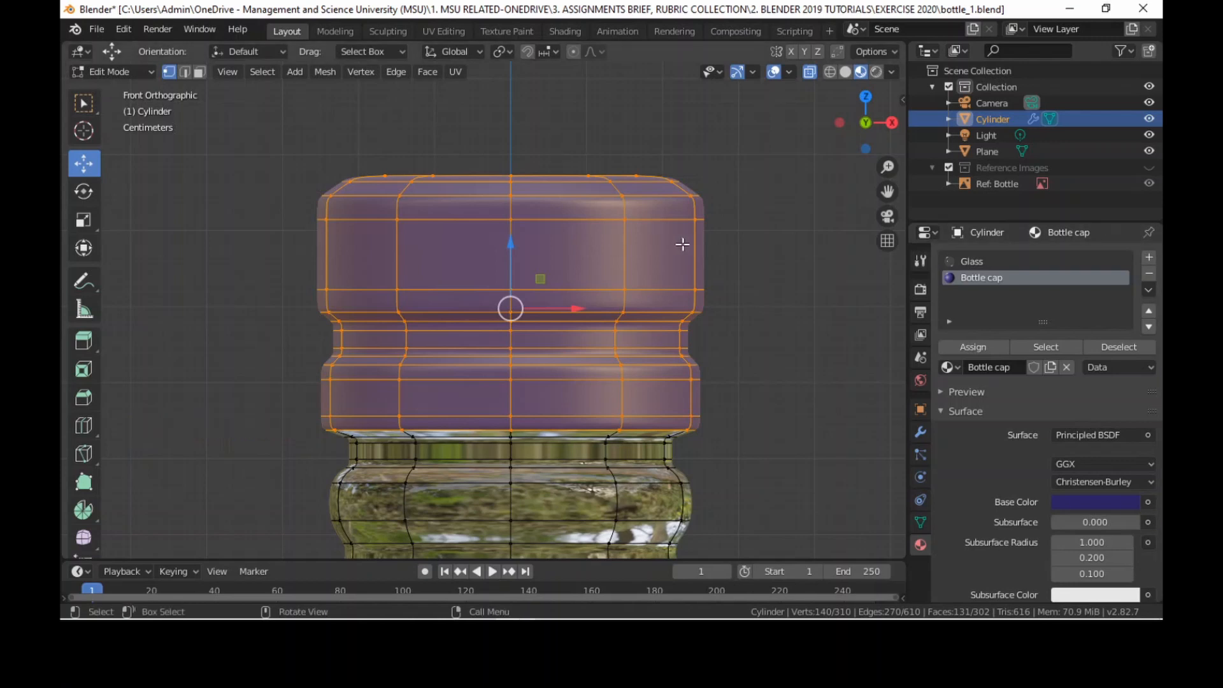
click(877, 72)
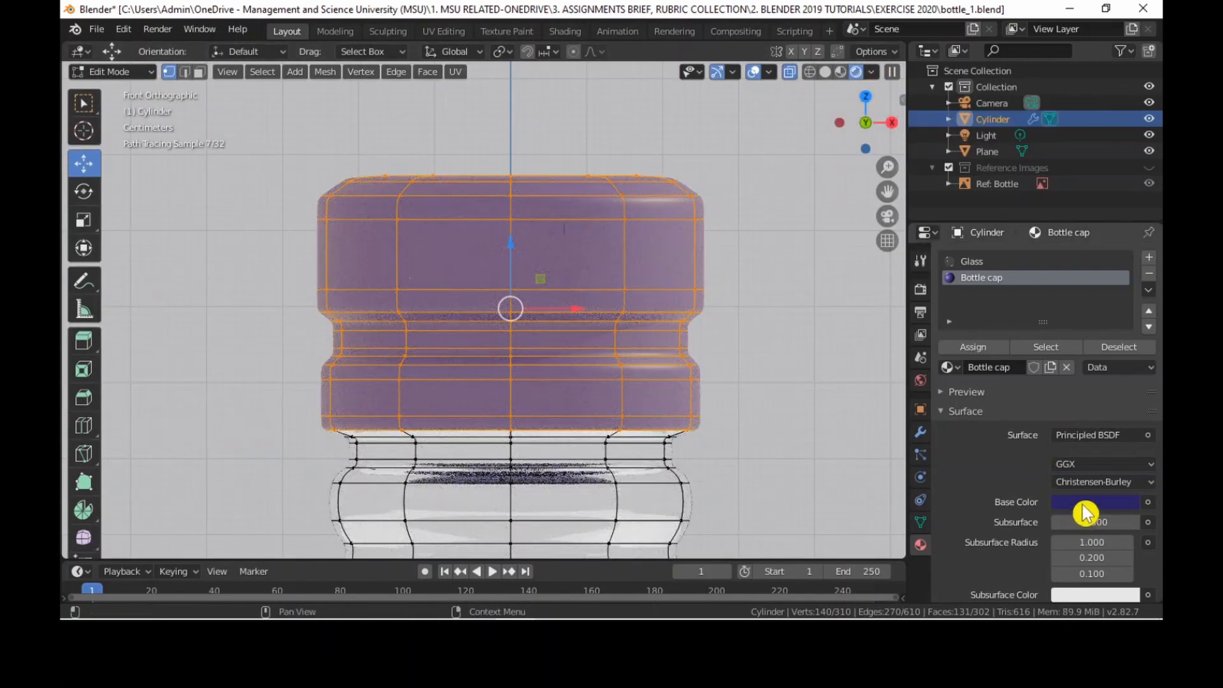
click(1097, 503)
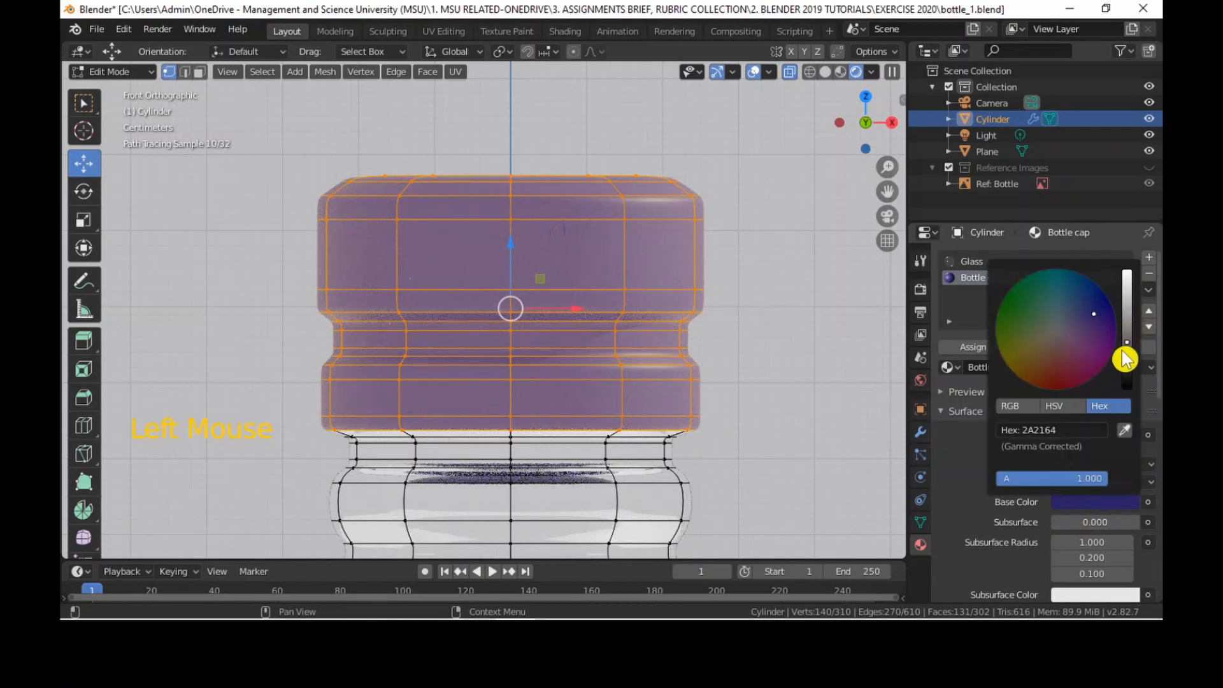
drag(1127, 342, 1126, 366)
scroll(1083, 546, down, 4)
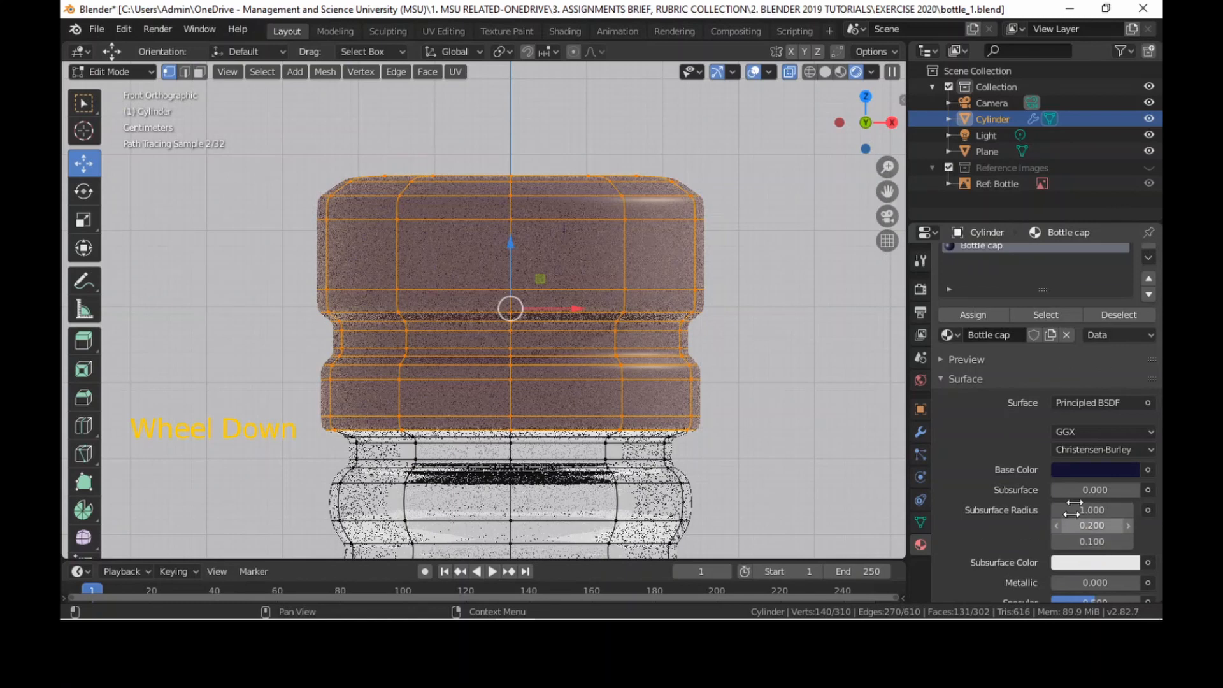
Switch to the Shading workspace and show the cap and neck up close in Material Preview shading with the cap deselected.
click(565, 31)
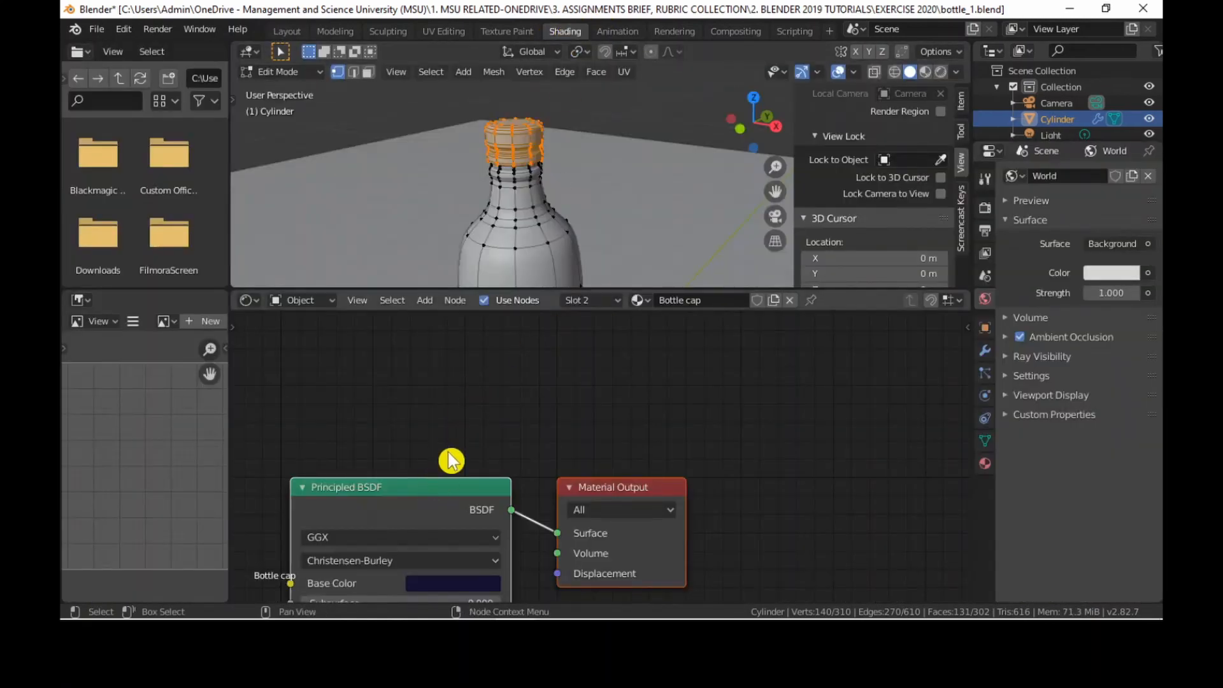
scroll(688, 223, up, 1)
click(926, 71)
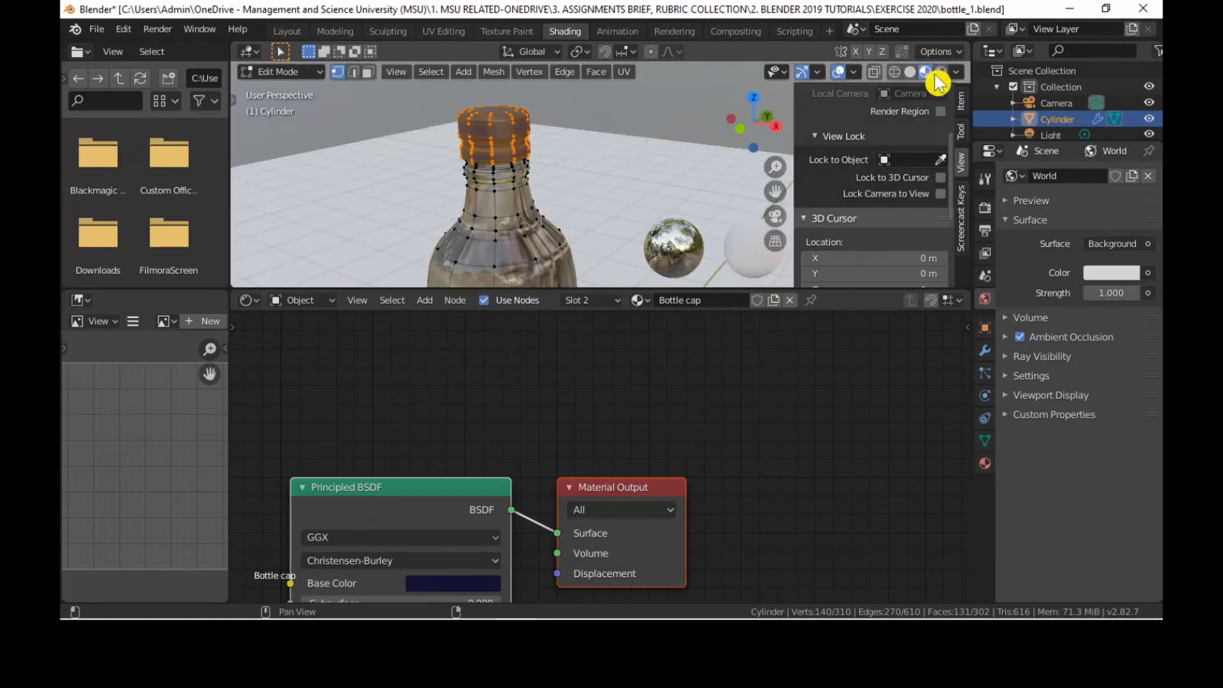
scroll(595, 184, up, 2)
click(553, 195)
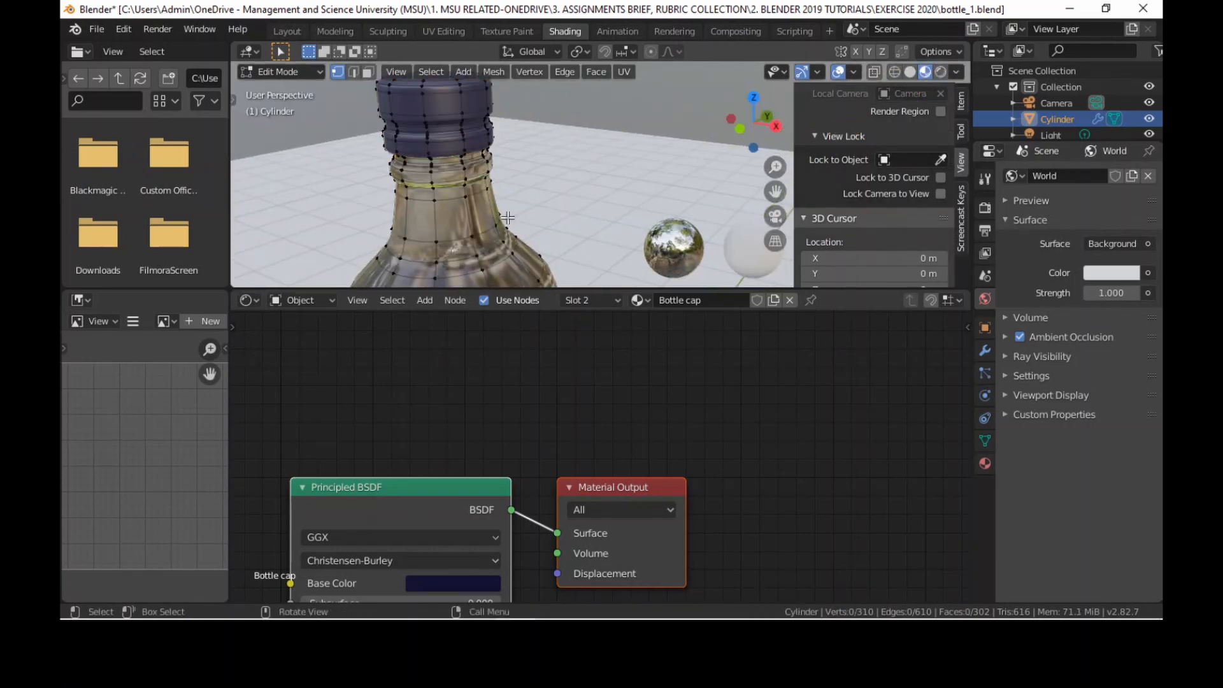
click(453, 461)
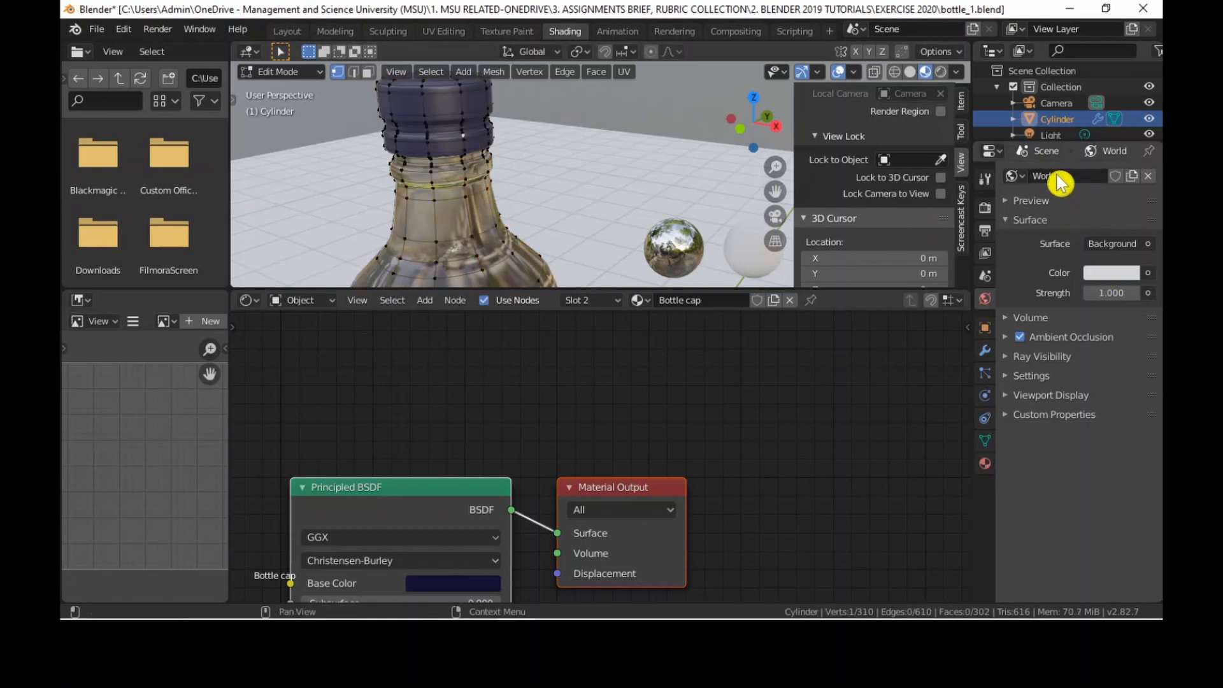
click(431, 491)
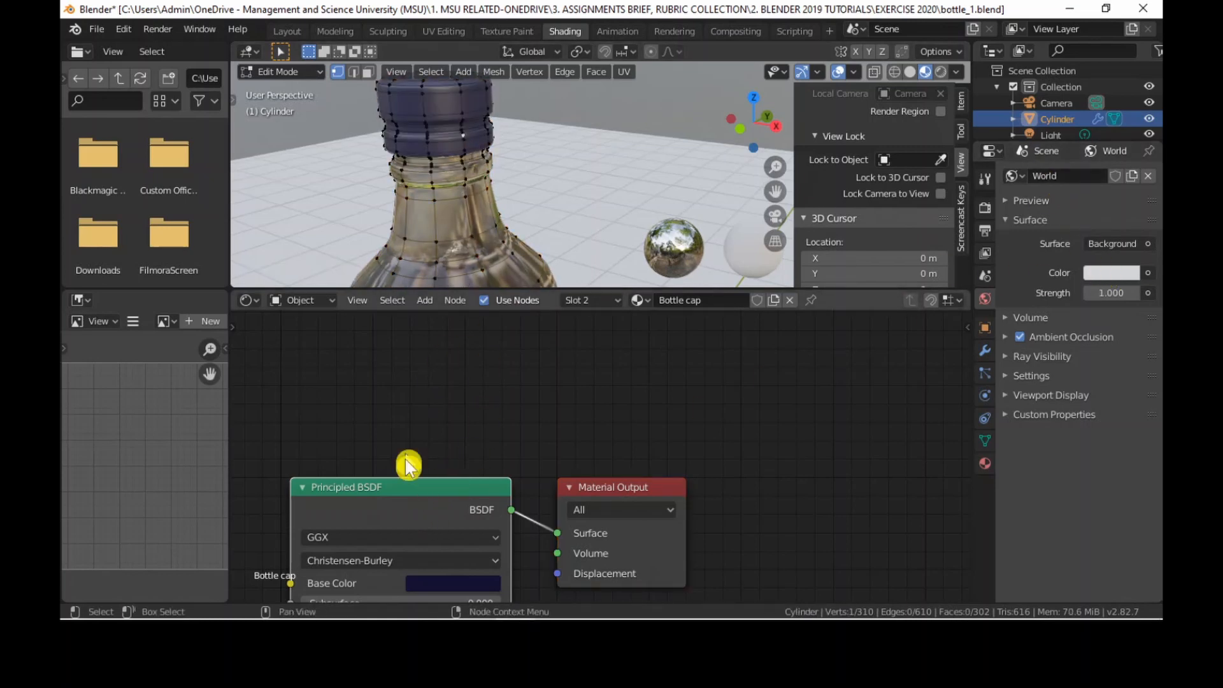
Move the Principled BSDF node up and lighten its base color slightly to 18133A.
drag(448, 489, 453, 451)
click(469, 551)
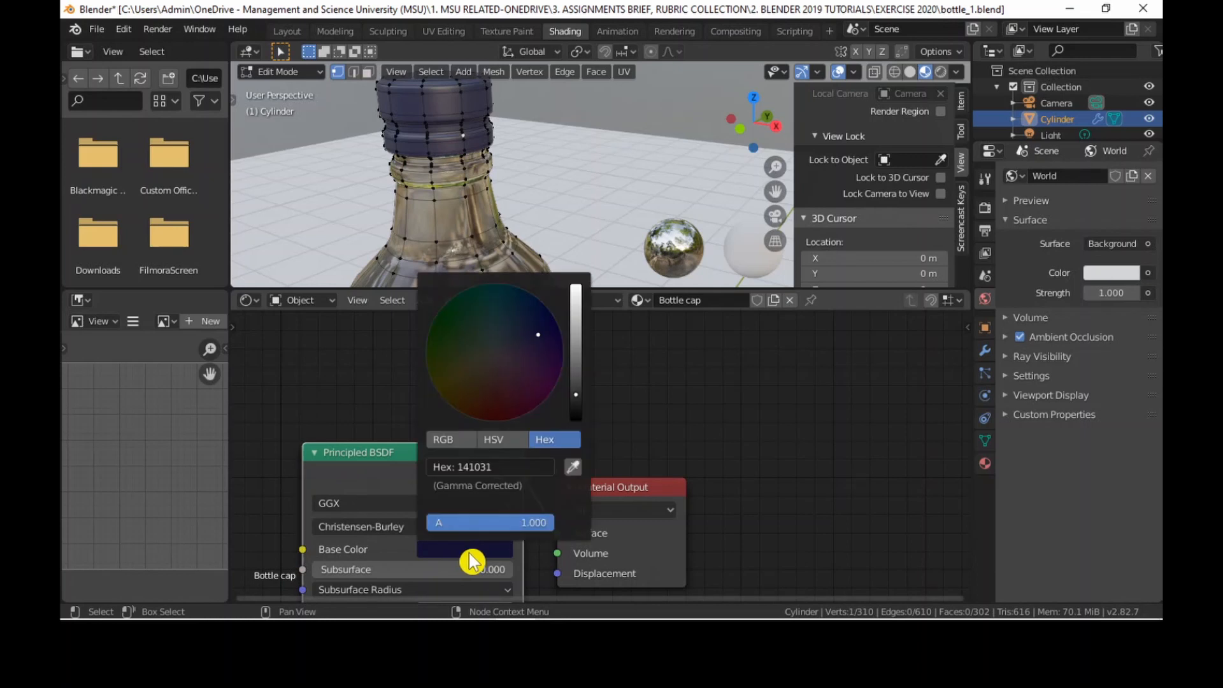
mouse_move(573, 396)
mouse_down()
mouse_move(575, 360)
mouse_move(575, 389)
mouse_up()
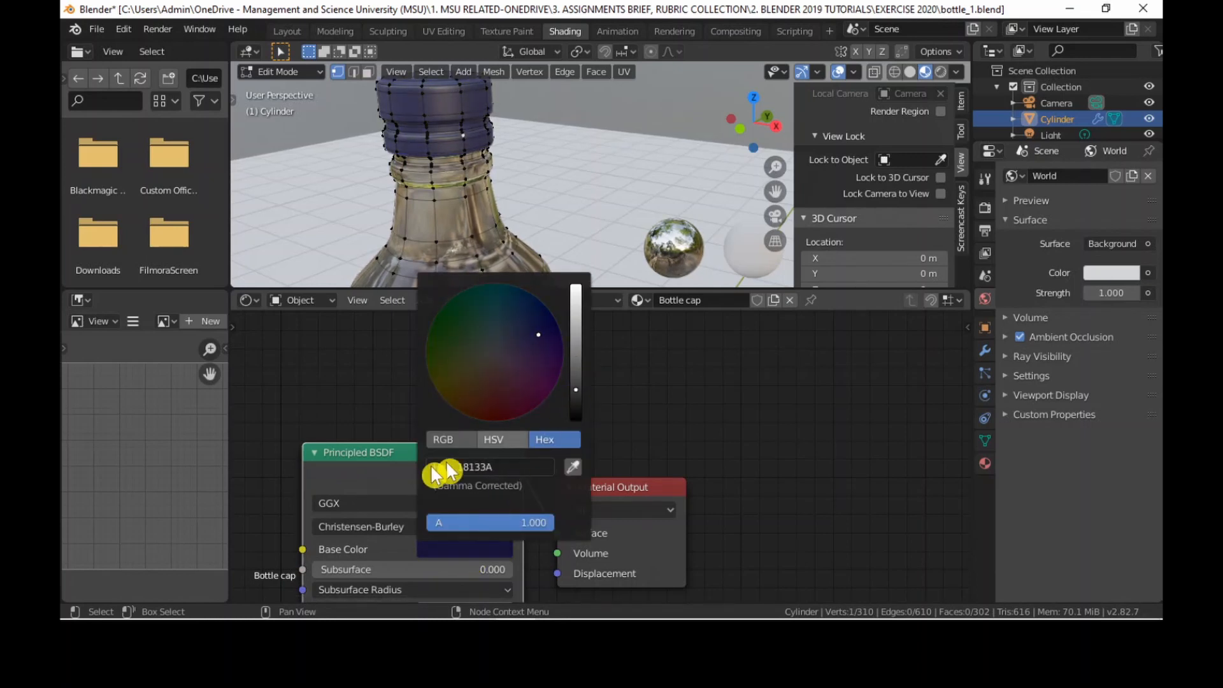
Space the Principled BSDF and Material Output nodes apart, higher in the node editor, and set Metallic to 0.045.
drag(645, 495, 724, 424)
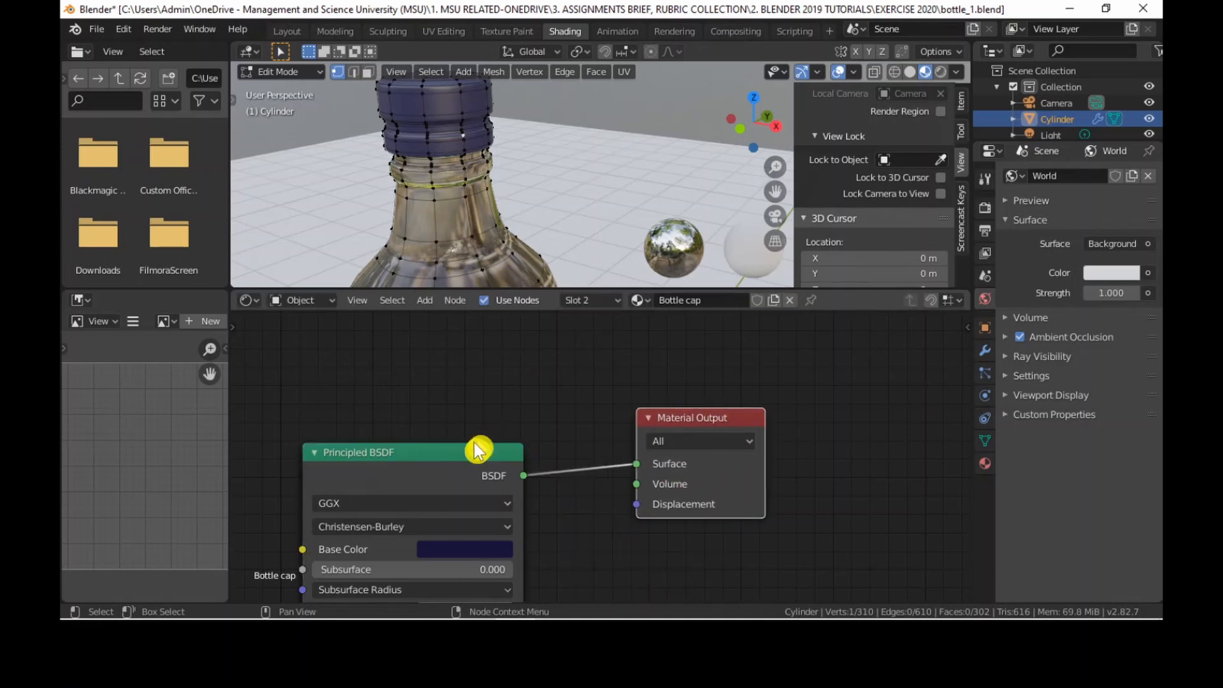
drag(477, 450, 487, 371)
drag(729, 419, 742, 352)
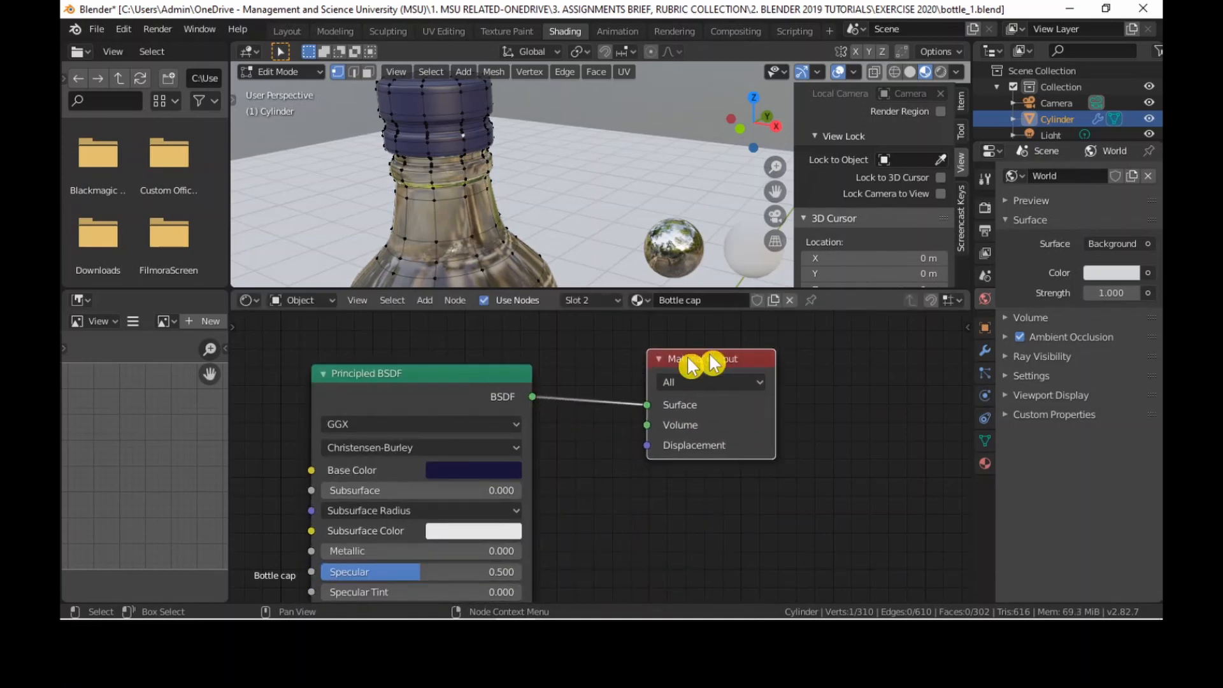
drag(510, 397, 513, 388)
middle_drag(513, 389, 523, 367)
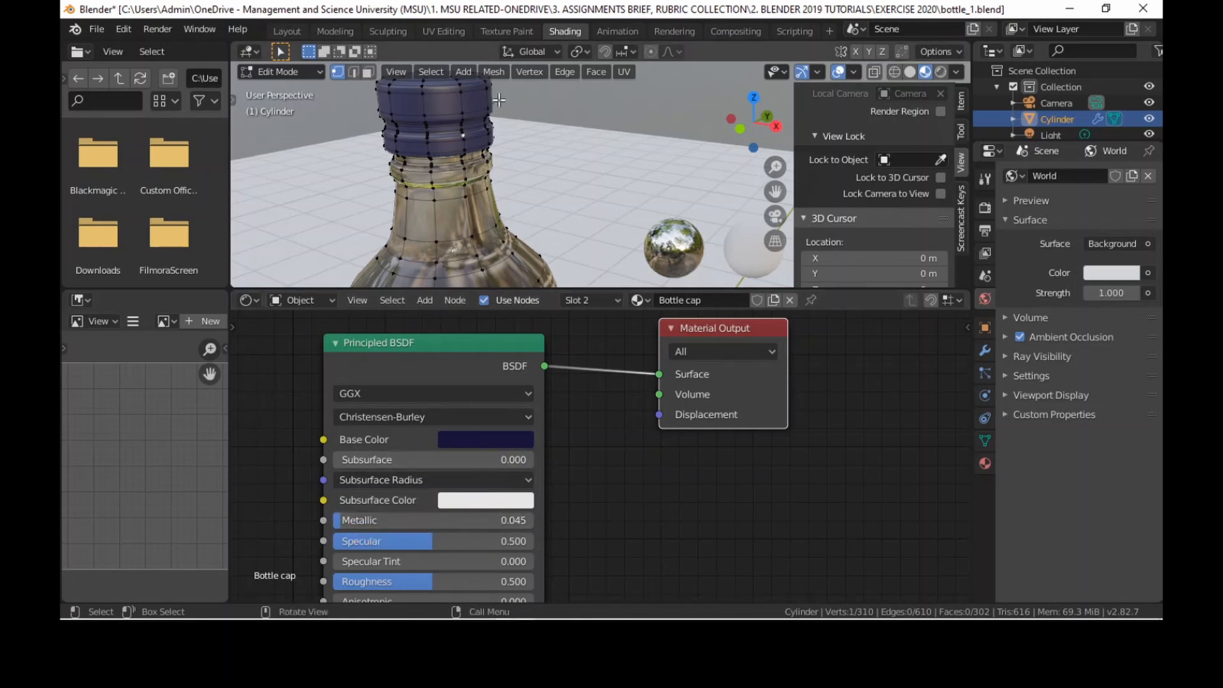
Frame the cap up close, raise the cap material's Metallic to 0.164 and switch the viewport to Rendered shading.
shift+middle_drag(498, 100, 515, 174)
scroll(513, 179, up, 3)
shift+middle_drag(472, 239, 517, 226)
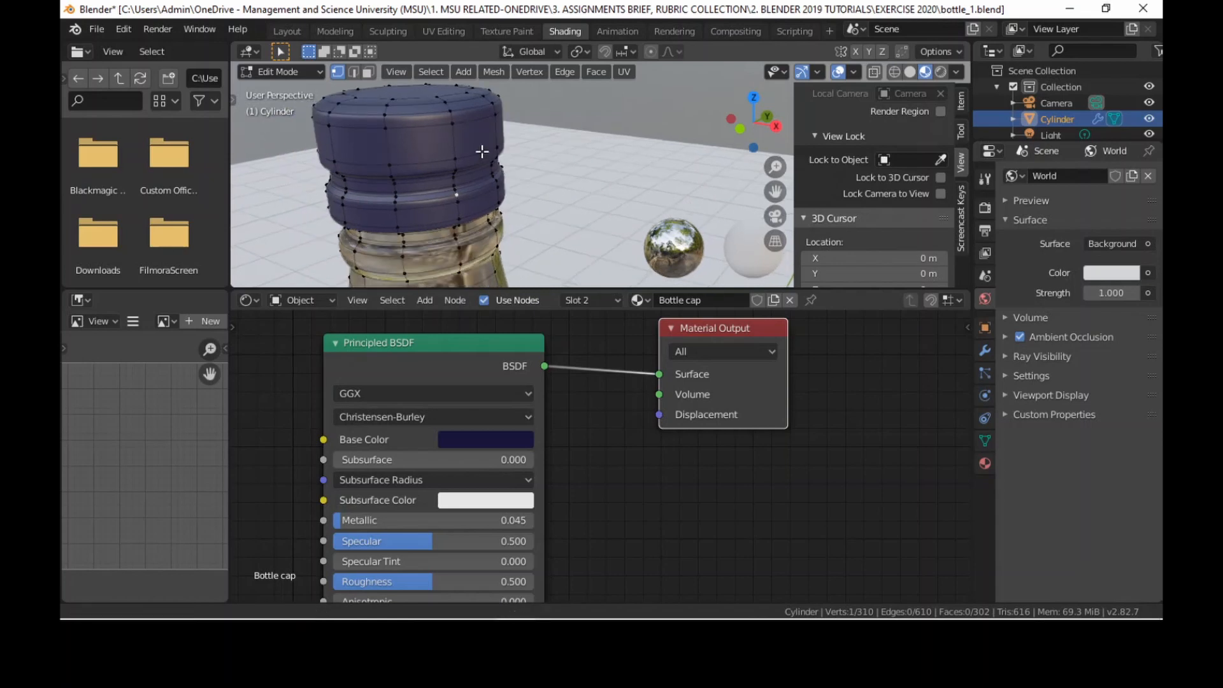
mouse_move(347, 520)
mouse_down()
mouse_move(395, 520)
mouse_move(423, 540)
mouse_move(355, 542)
mouse_up()
click(940, 71)
key(Escape)
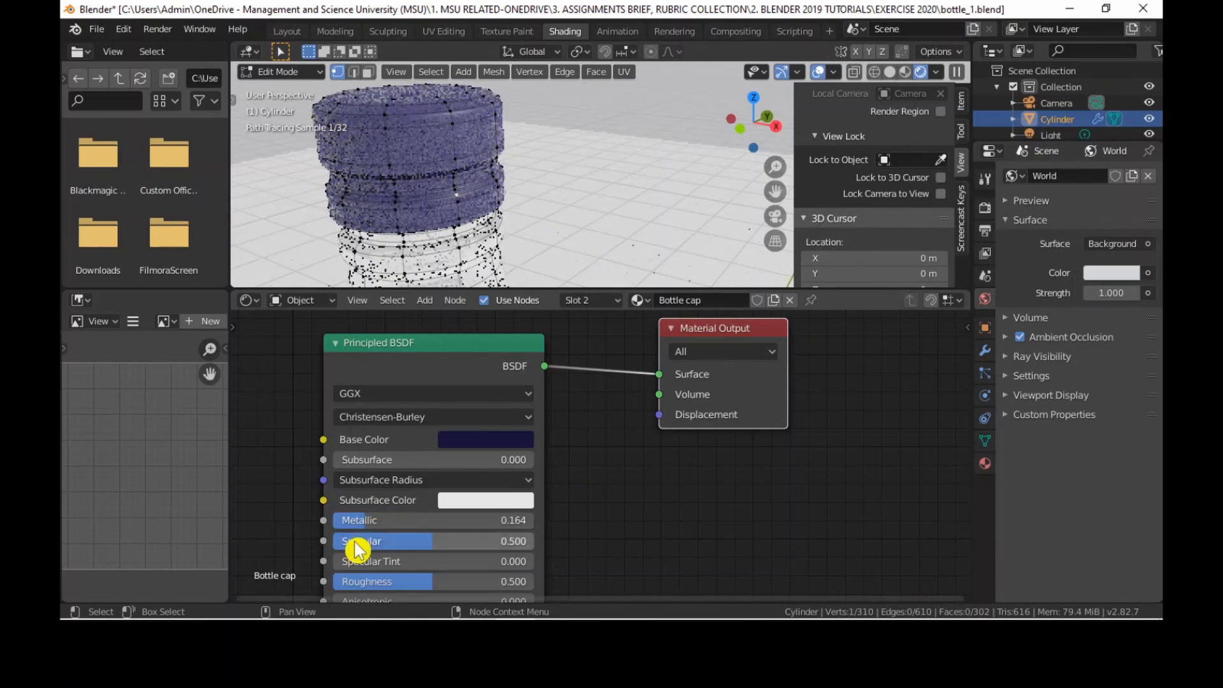
Lower the cap material's Metallic to 0.114 and its Specular to 0.055.
drag(436, 543, 356, 521)
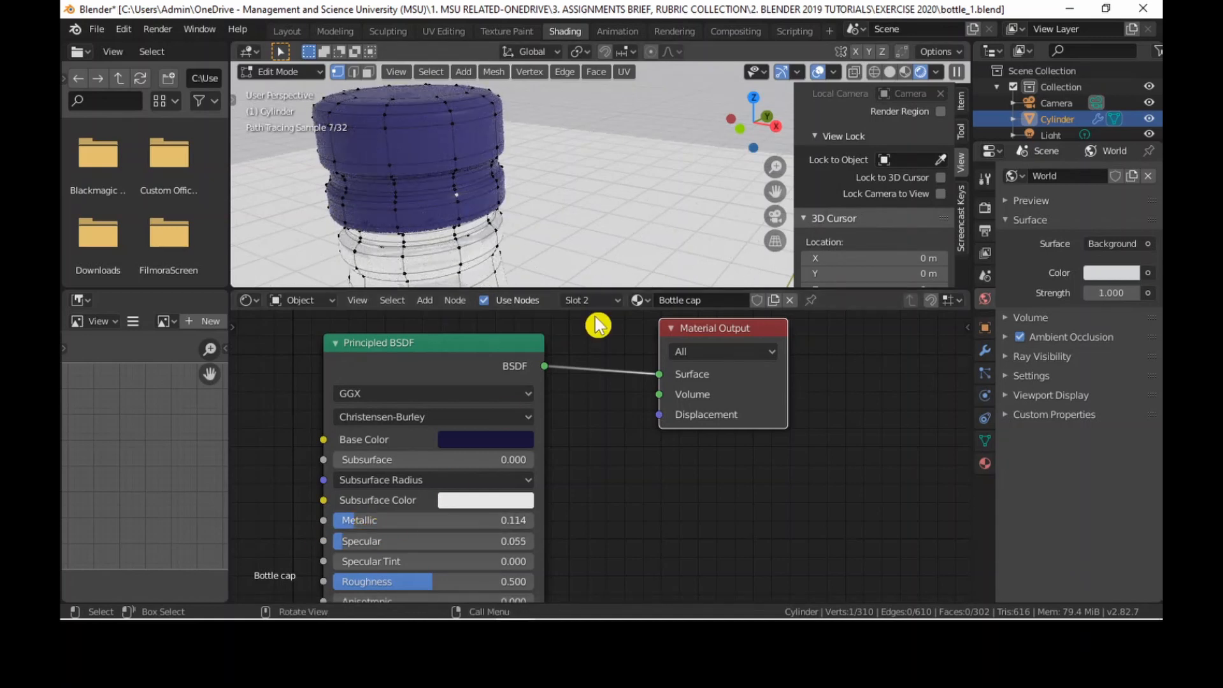
Look through the remaining settings of the cap material's Principled BSDF node, from Roughness and Sheen down to IOR.
middle_drag(453, 518, 472, 392)
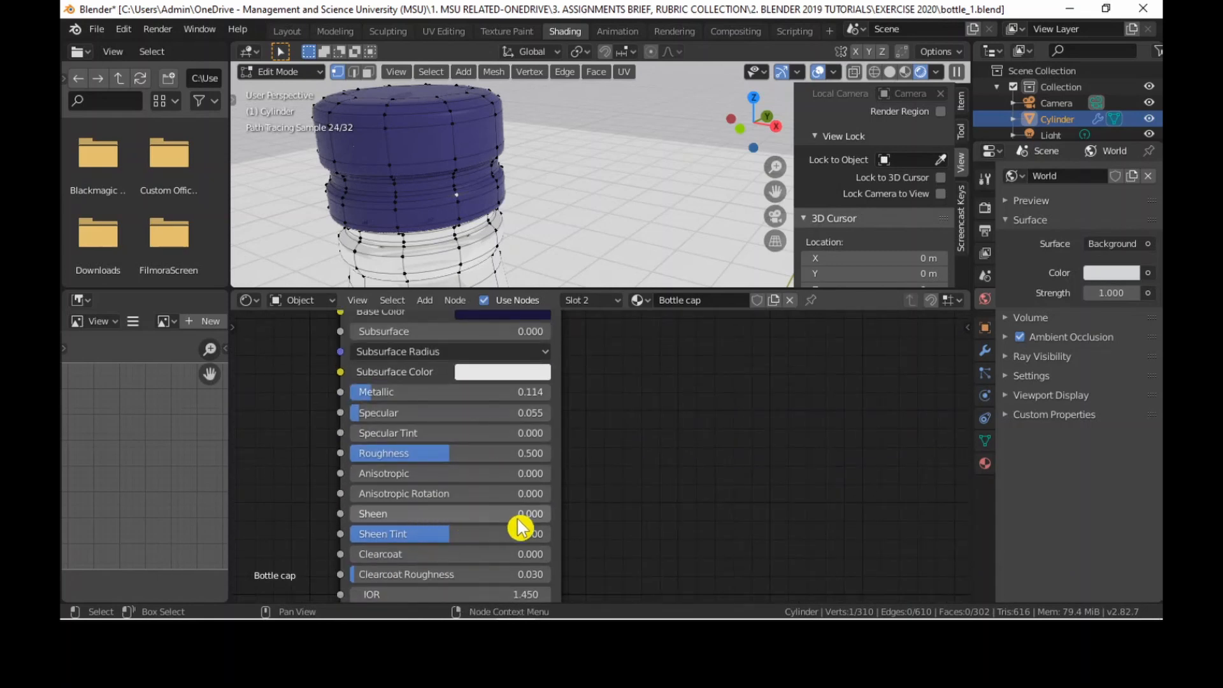
scroll(503, 540, up, 2)
middle_drag(490, 538, 495, 408)
mouse_move(545, 562)
mouse_down()
mouse_move(468, 563)
mouse_move(546, 562)
mouse_up()
middle_drag(455, 562, 463, 591)
middle_drag(465, 433, 452, 575)
middle_drag(437, 442, 424, 464)
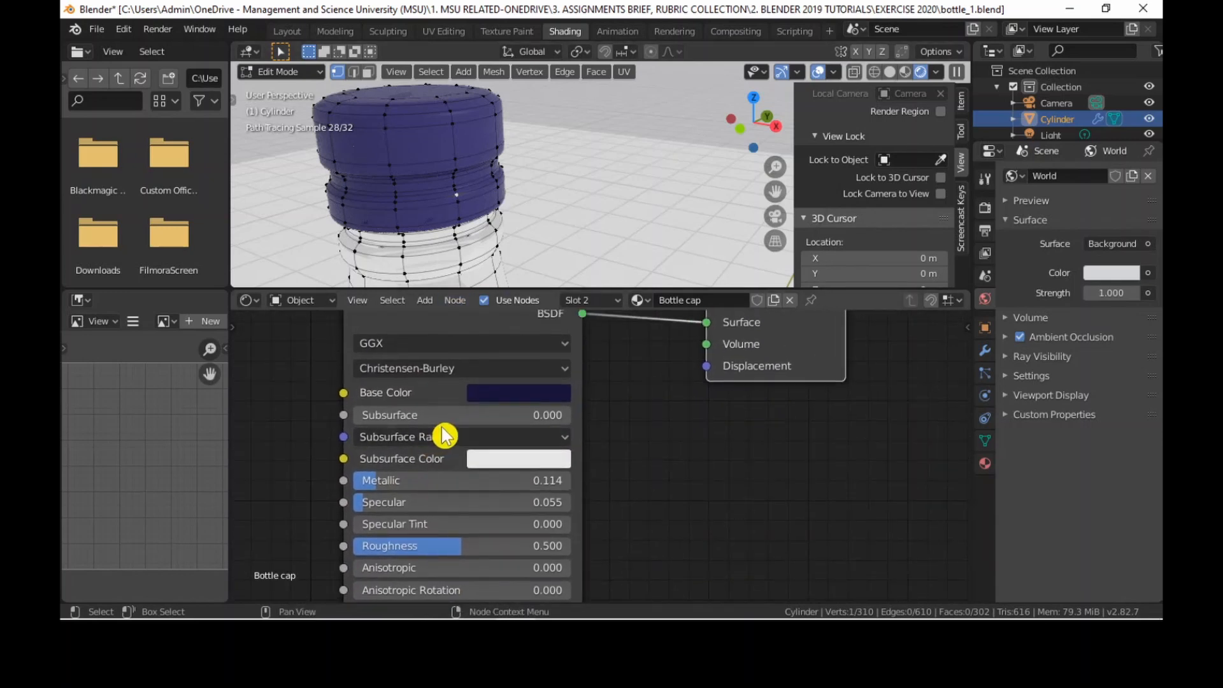
middle_drag(450, 371, 442, 447)
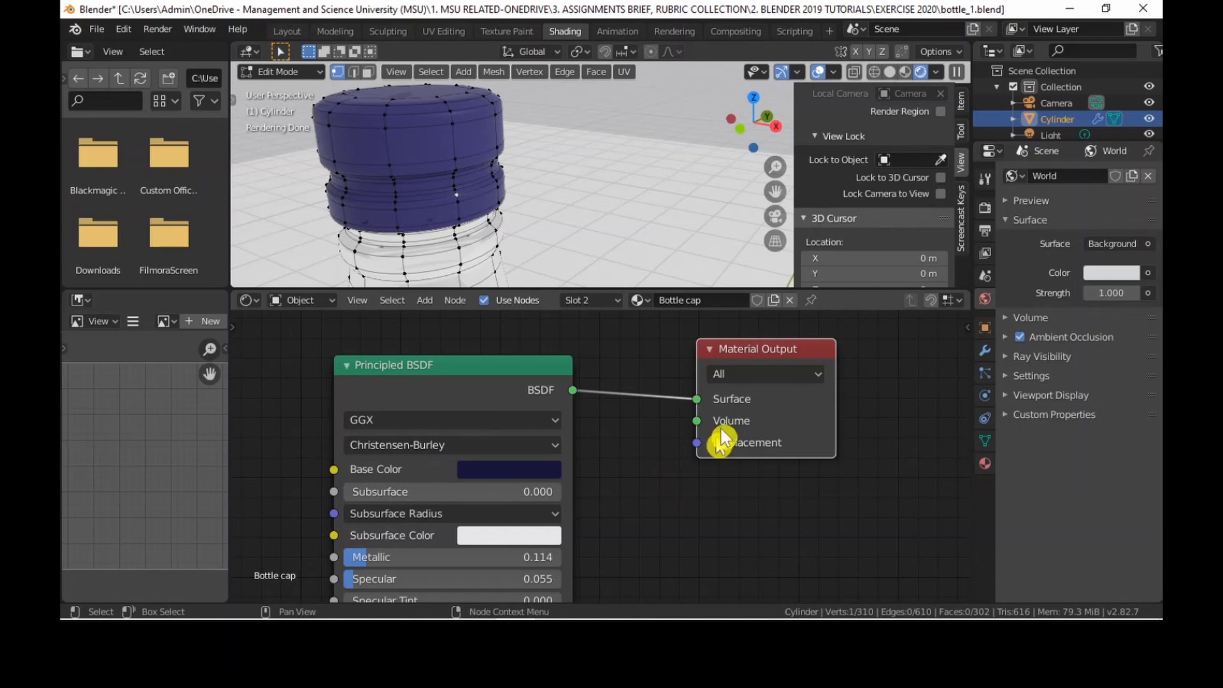
Move the Material Output node slightly higher and change the cap material's Subsurface Color to a medium blue.
drag(754, 355, 760, 348)
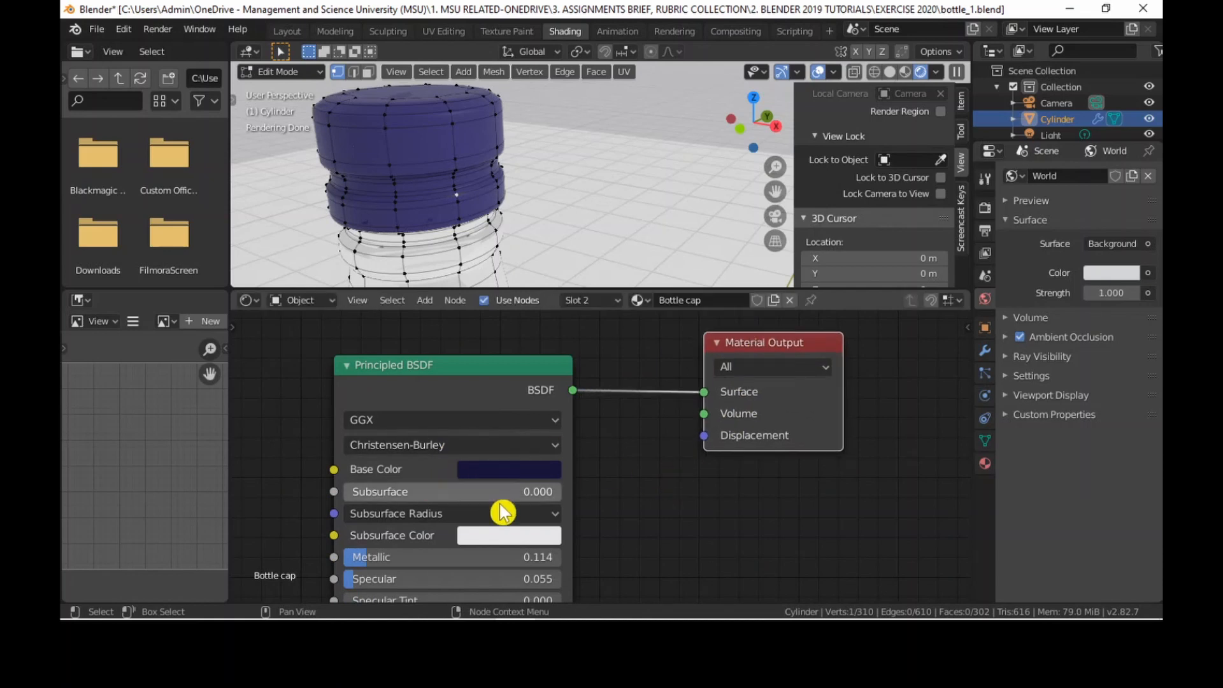
click(513, 535)
drag(629, 262, 625, 295)
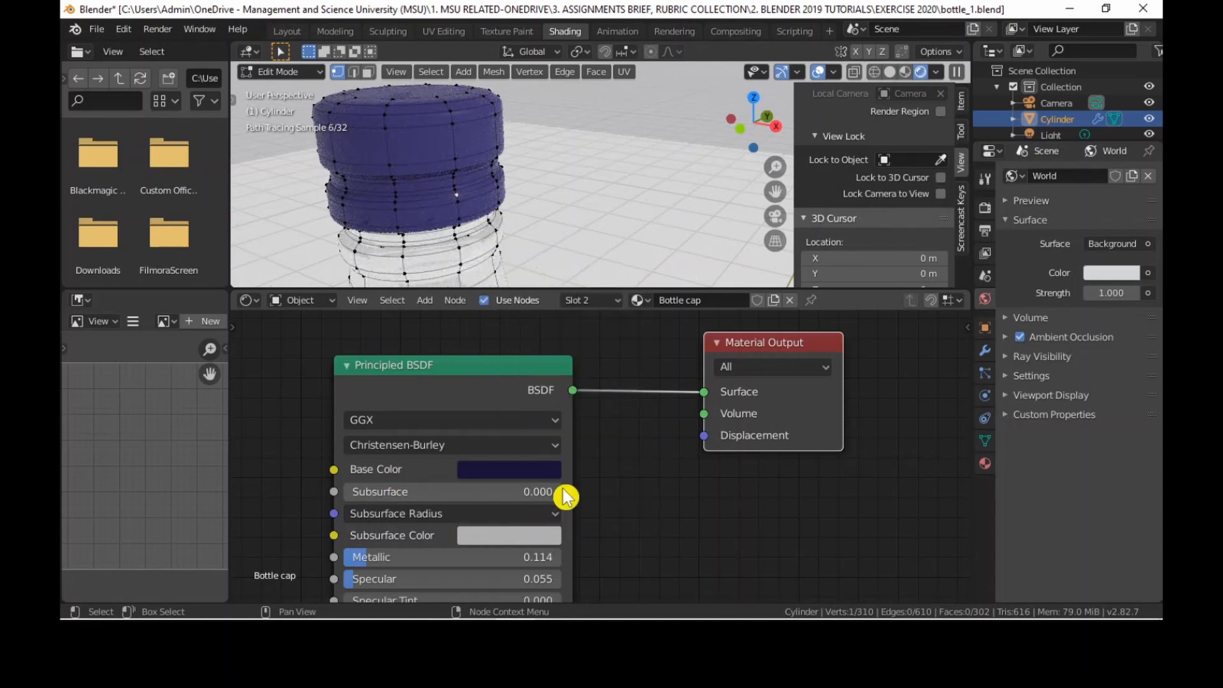
click(527, 534)
click(631, 311)
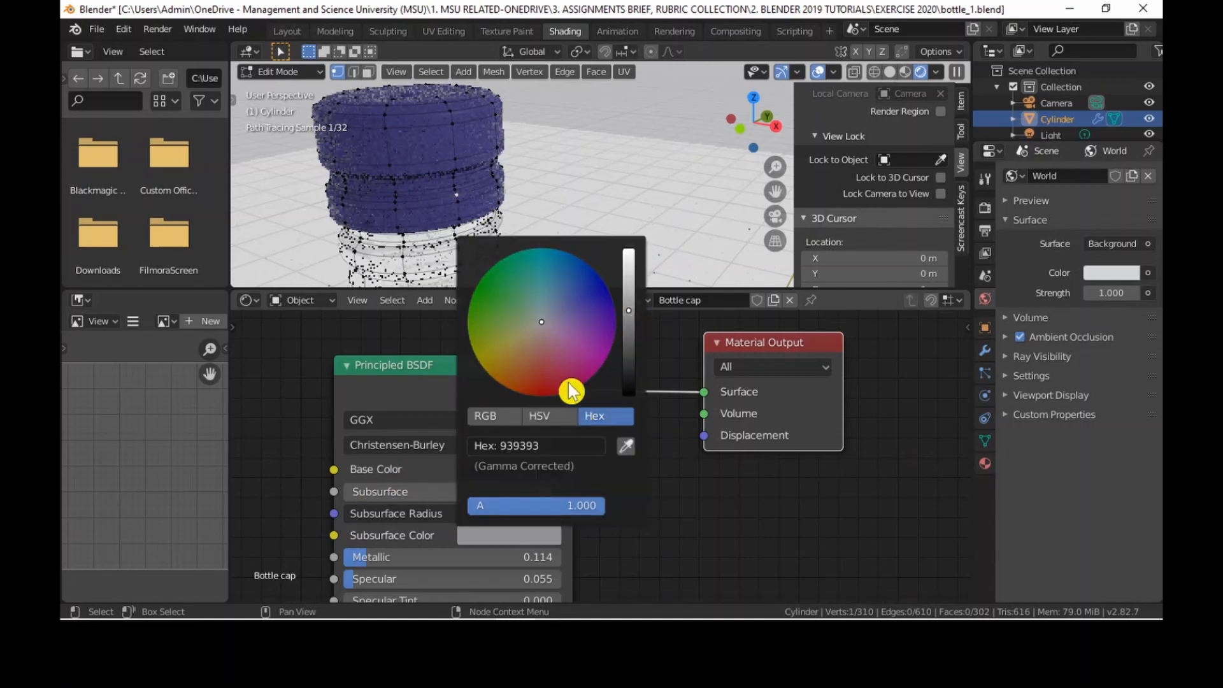
click(568, 300)
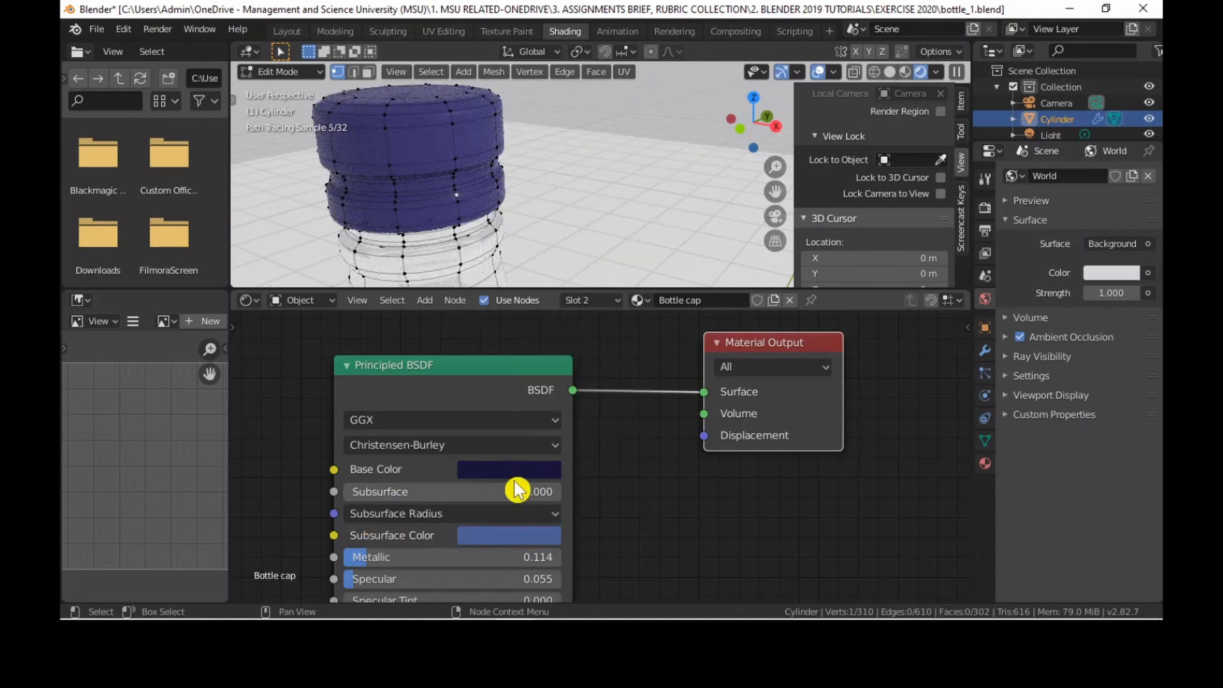
click(556, 420)
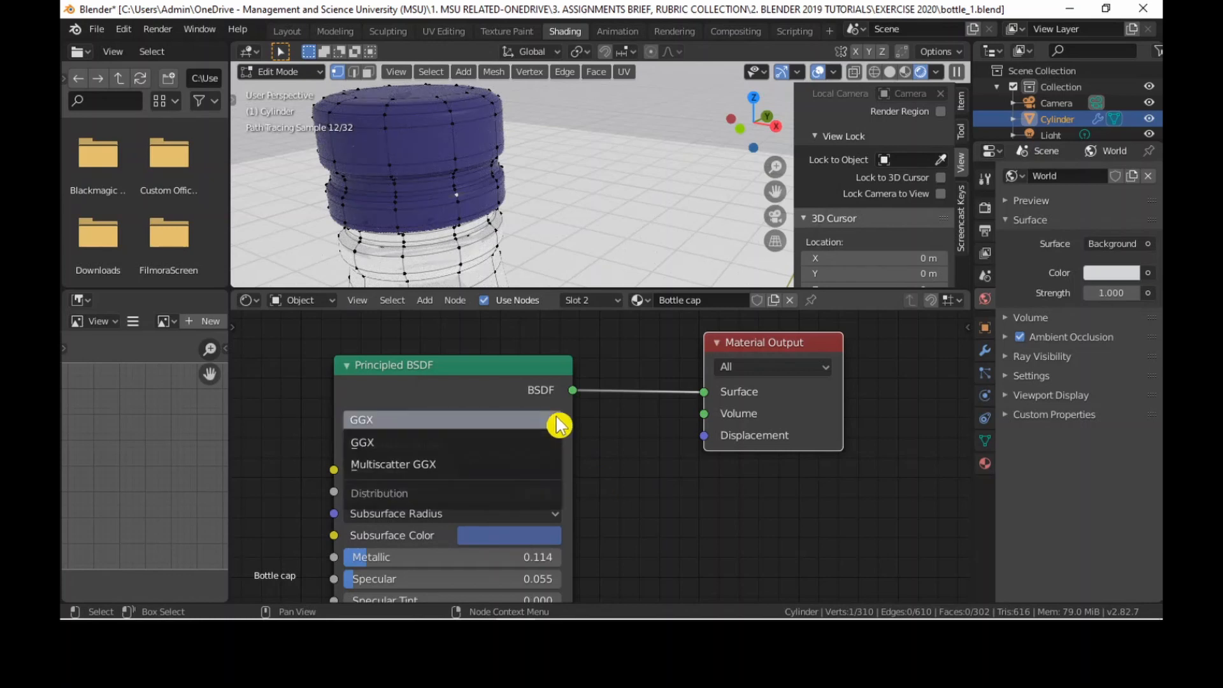
click(559, 425)
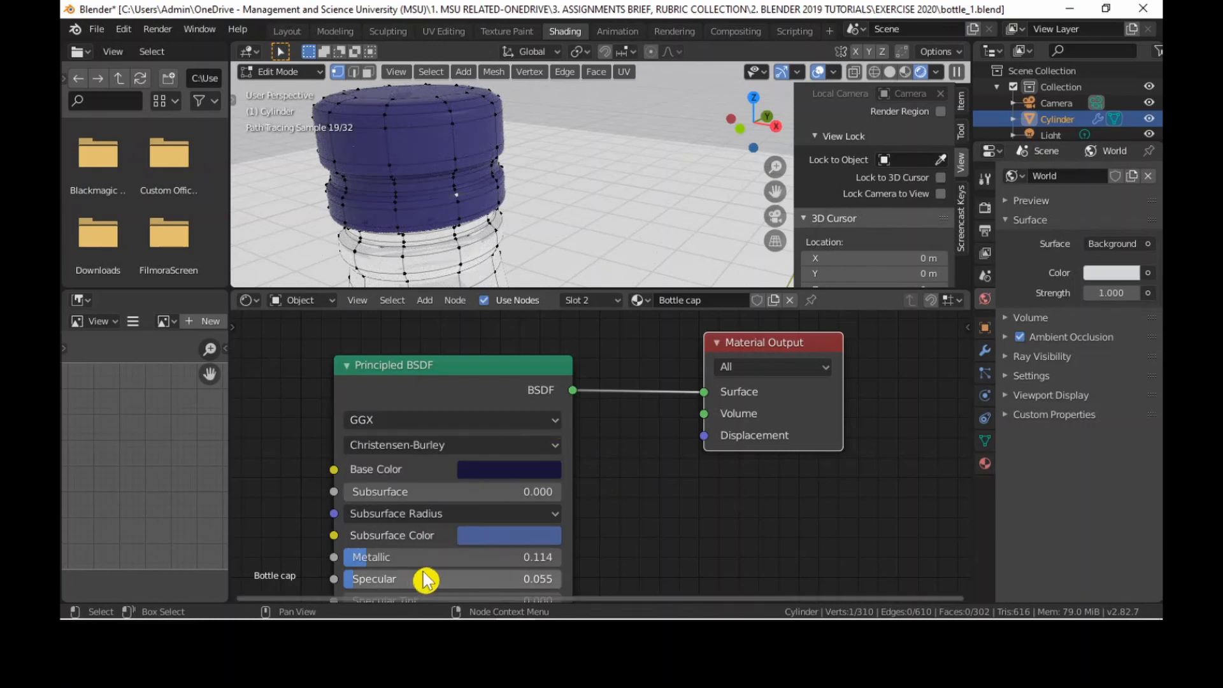
Render the bottle scene, examine the result in a maximized render window and close that window.
scroll(538, 202, down, 4)
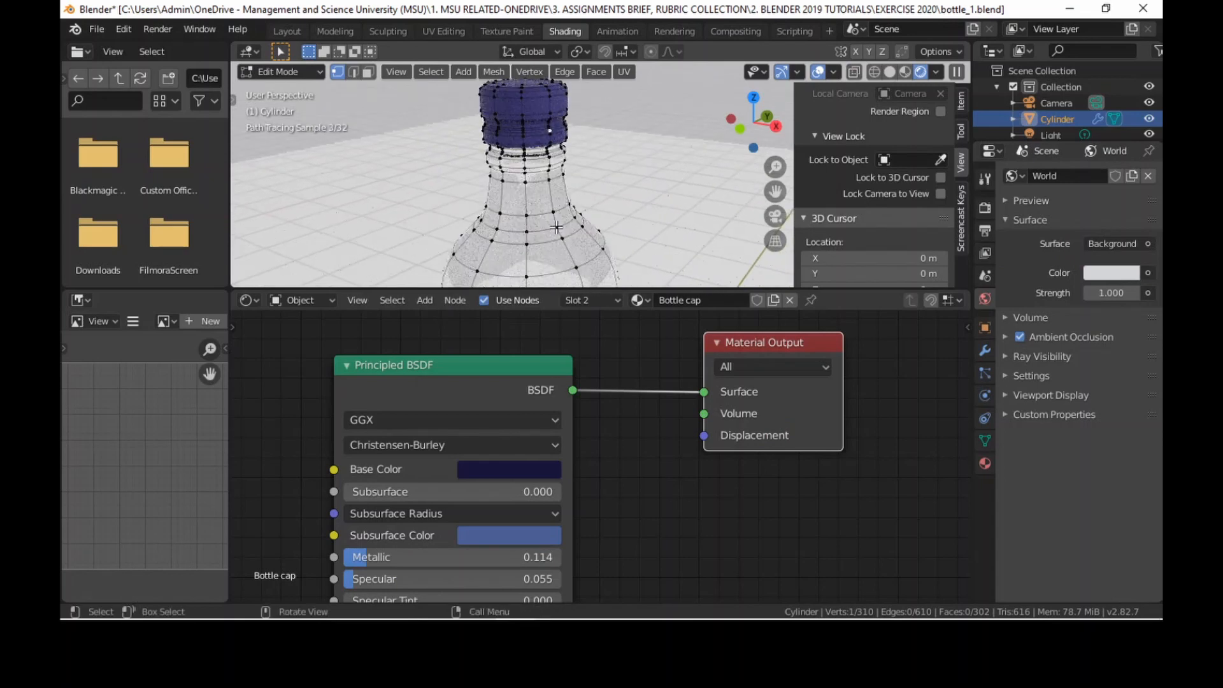
shift+middle_drag(553, 234, 556, 202)
scroll(538, 172, down, 3)
scroll(542, 170, up, 3)
scroll(542, 170, up, 2)
scroll(542, 170, down, 6)
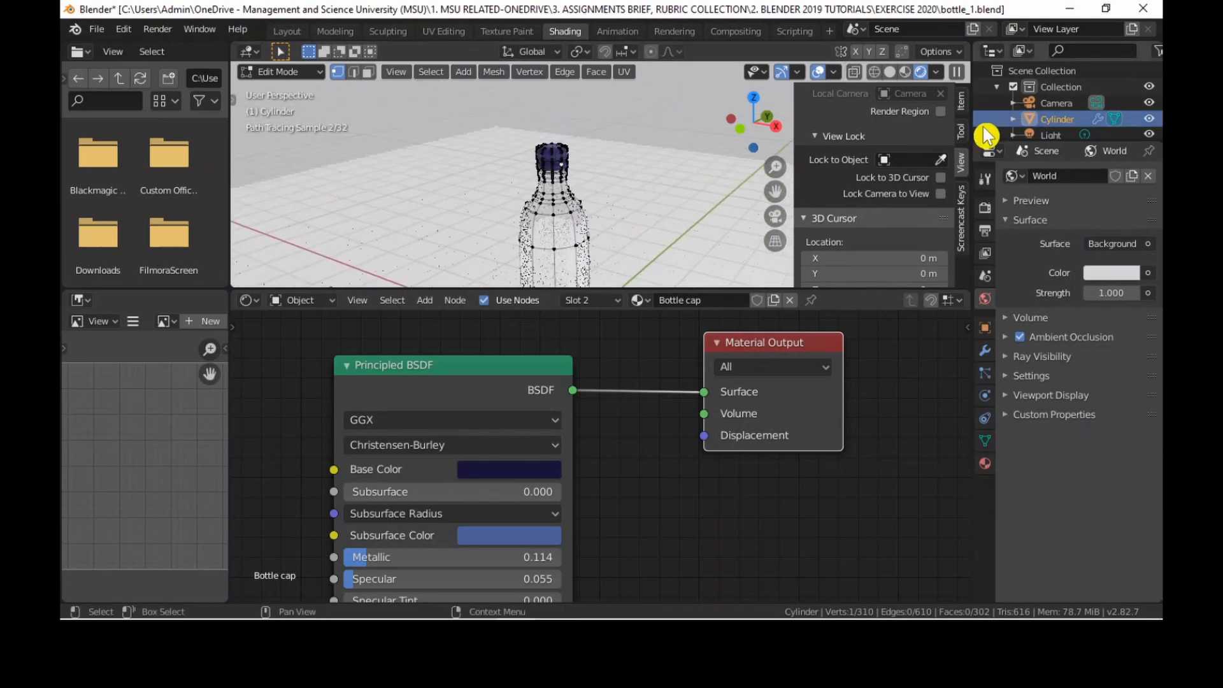
drag(775, 191, 745, 156)
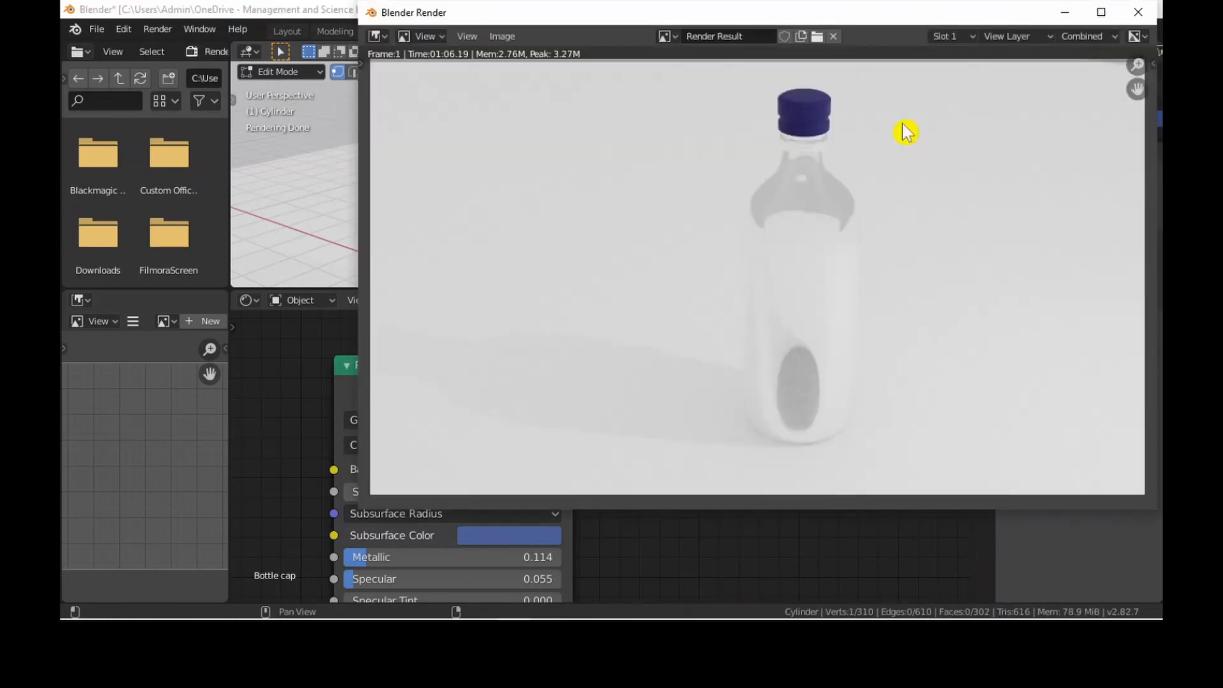
click(1101, 12)
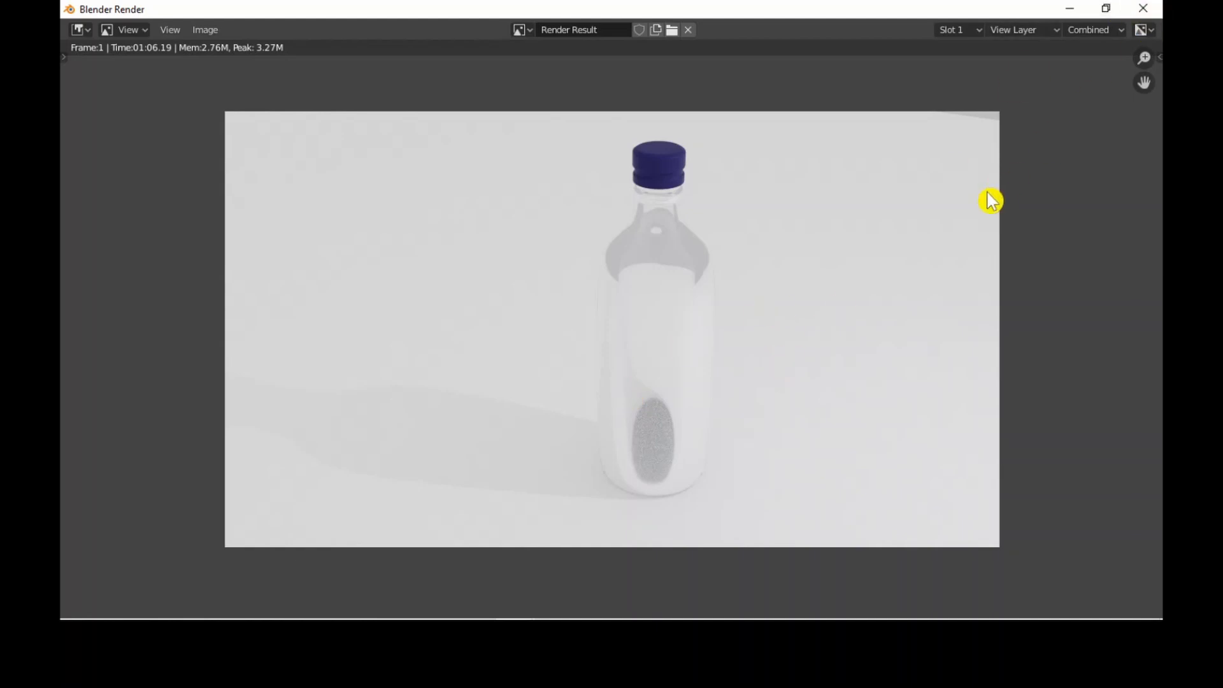
click(1142, 8)
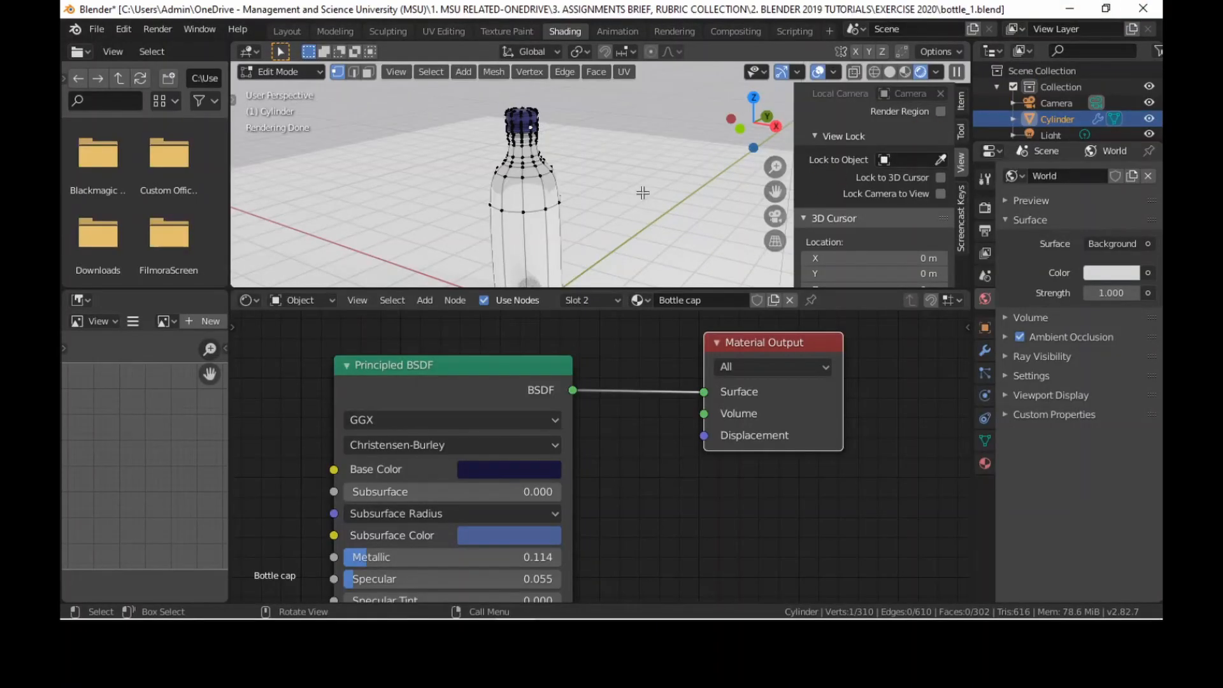
Return to Object Mode, select the ground plane and give it a new material.
key(Tab)
click(626, 181)
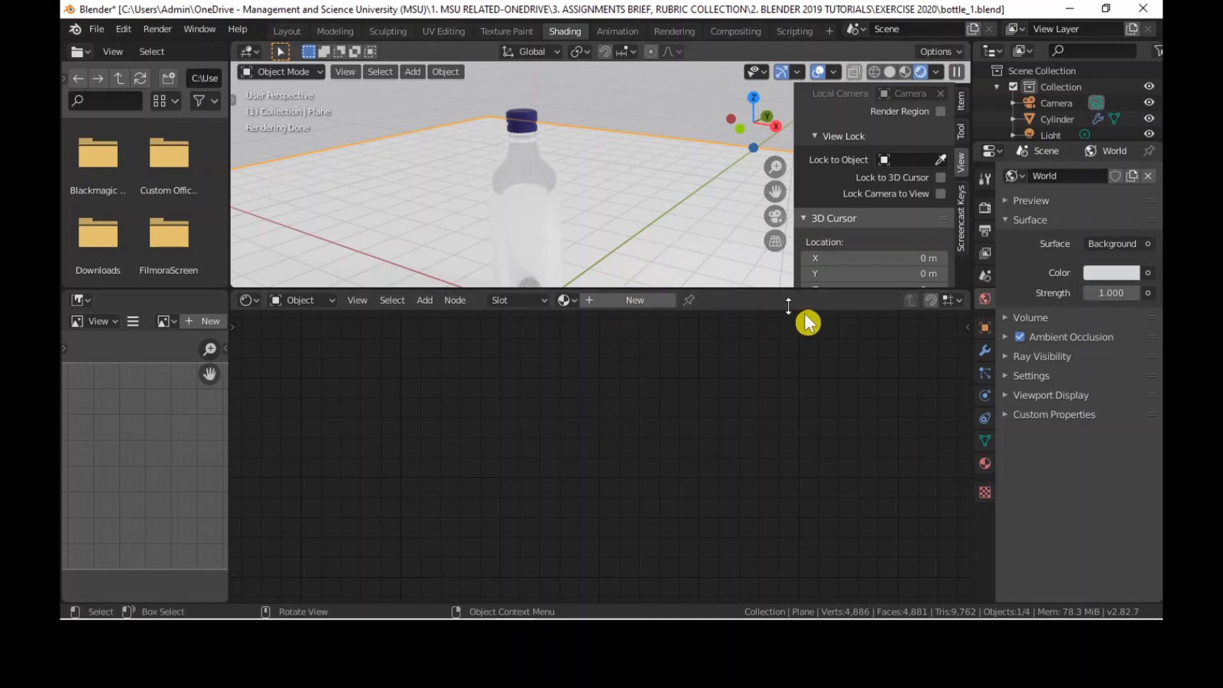
click(985, 464)
click(1068, 229)
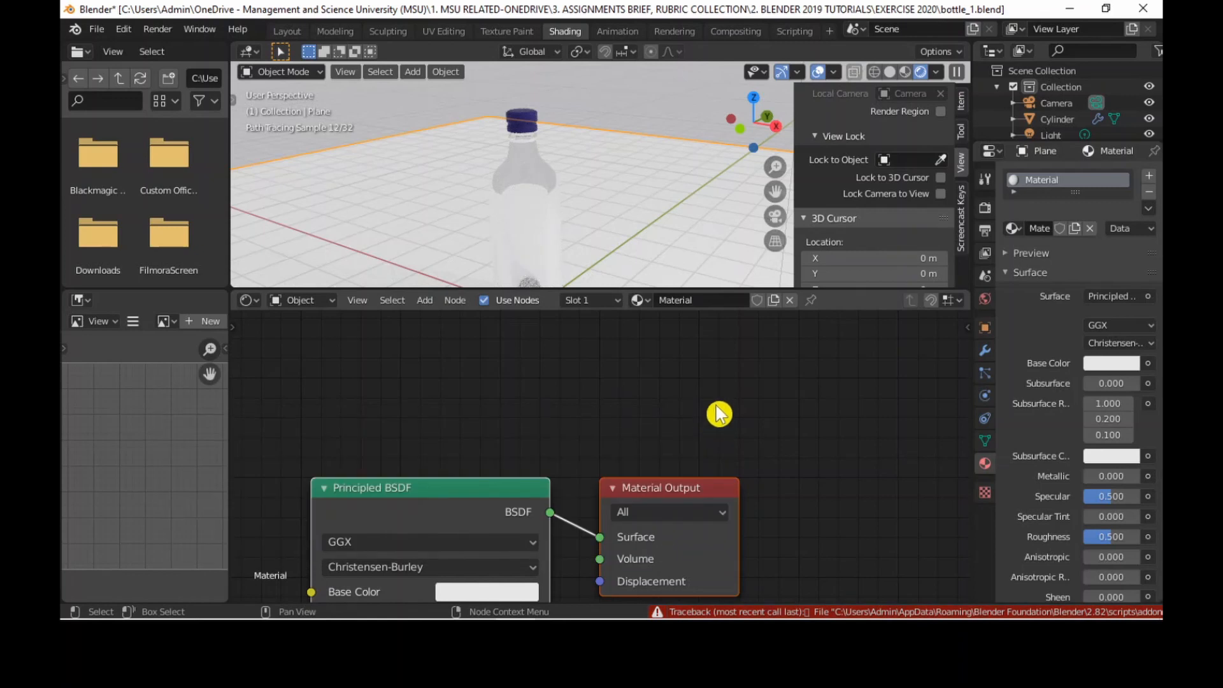
middle_drag(717, 415, 730, 325)
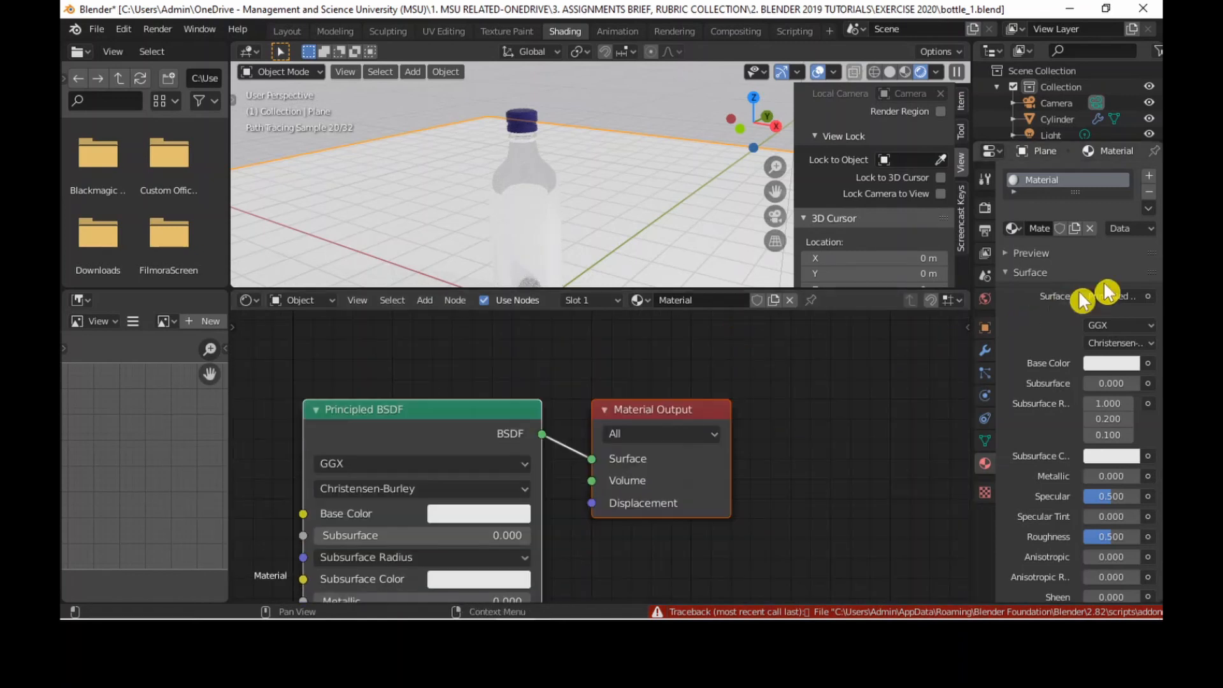
Replace the plane material's Principled BSDF with a Checker Texture whose Color output feeds the Material Output's Surface.
click(470, 409)
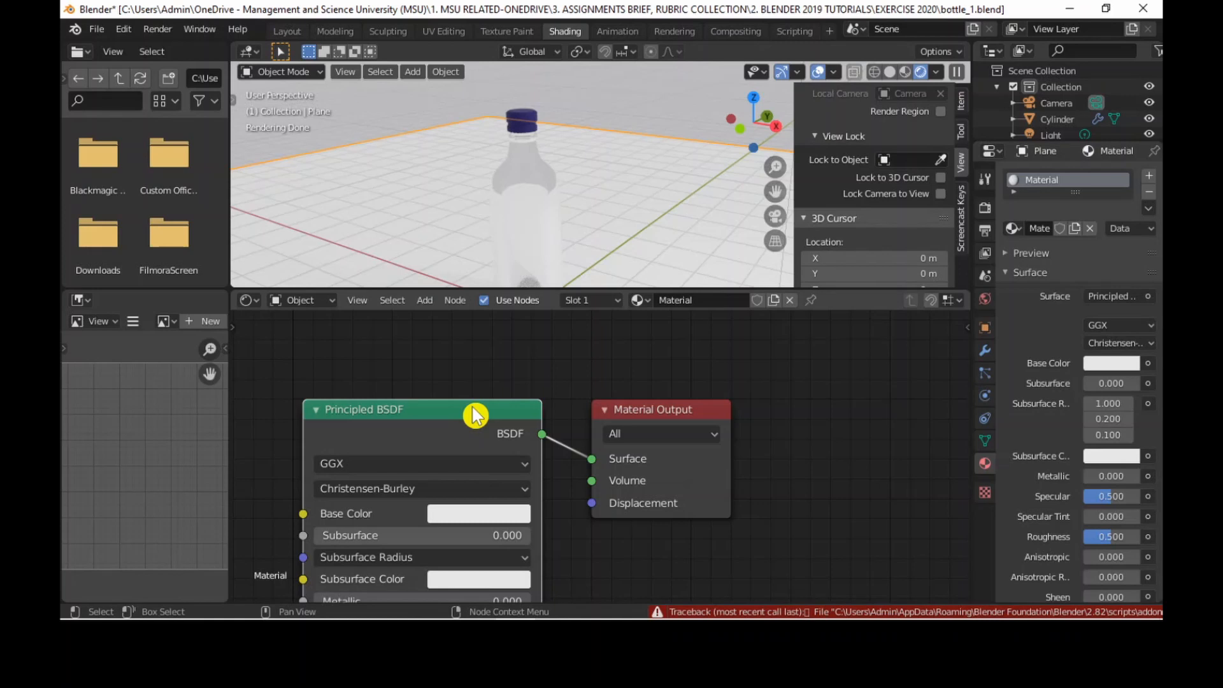
key(x)
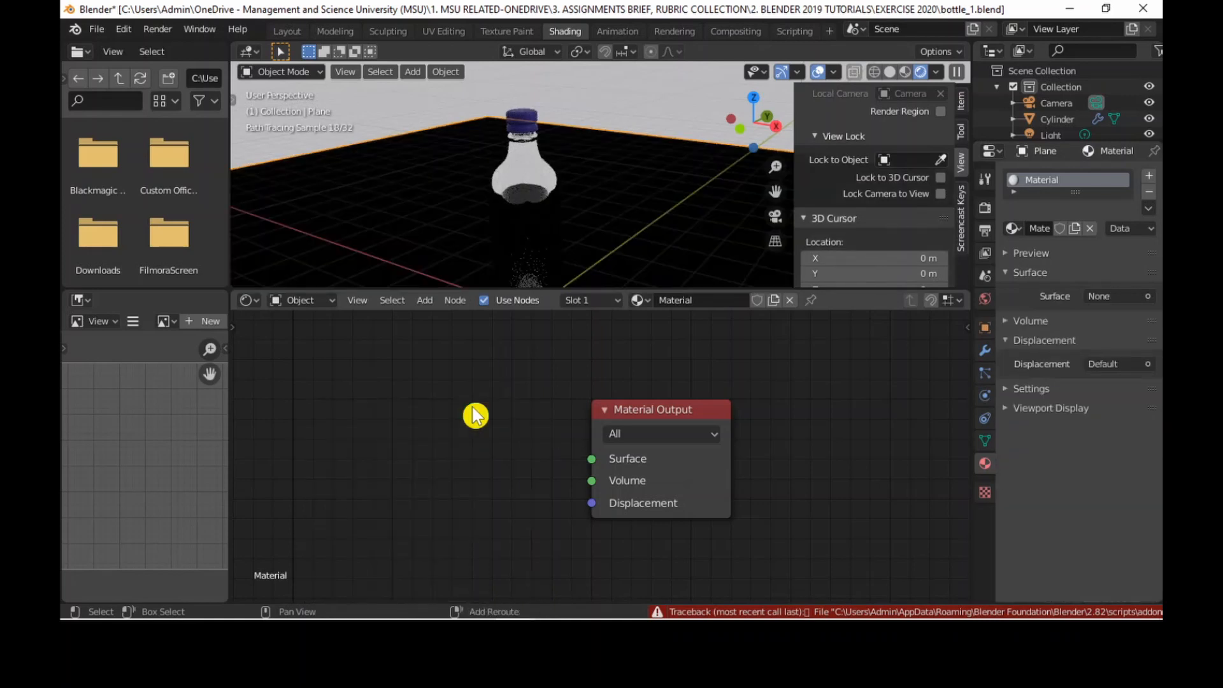
key(shift+a)
mouse_move(464, 425)
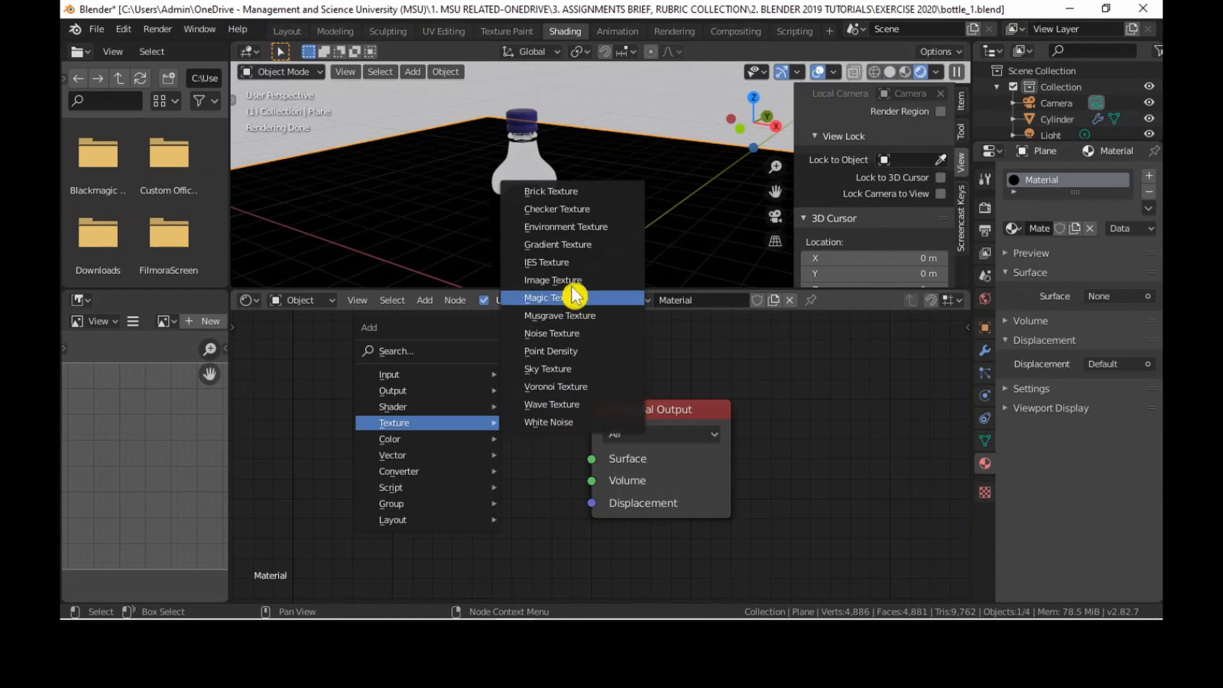
click(577, 210)
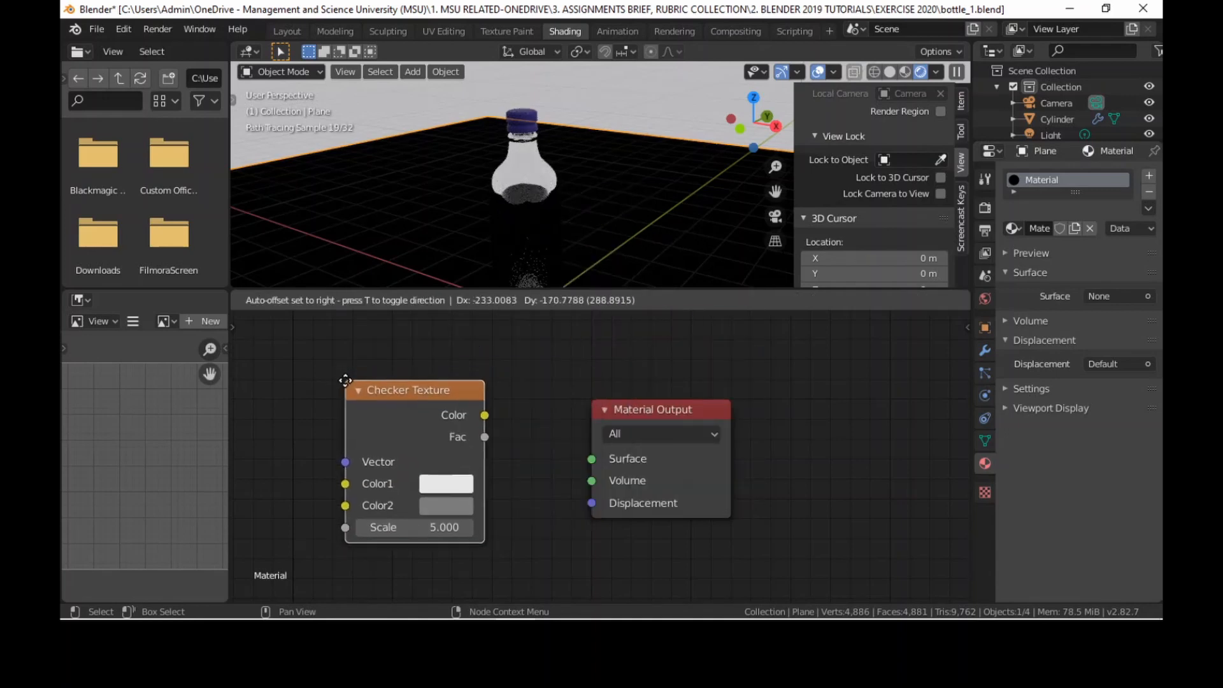
click(342, 379)
drag(456, 398, 592, 460)
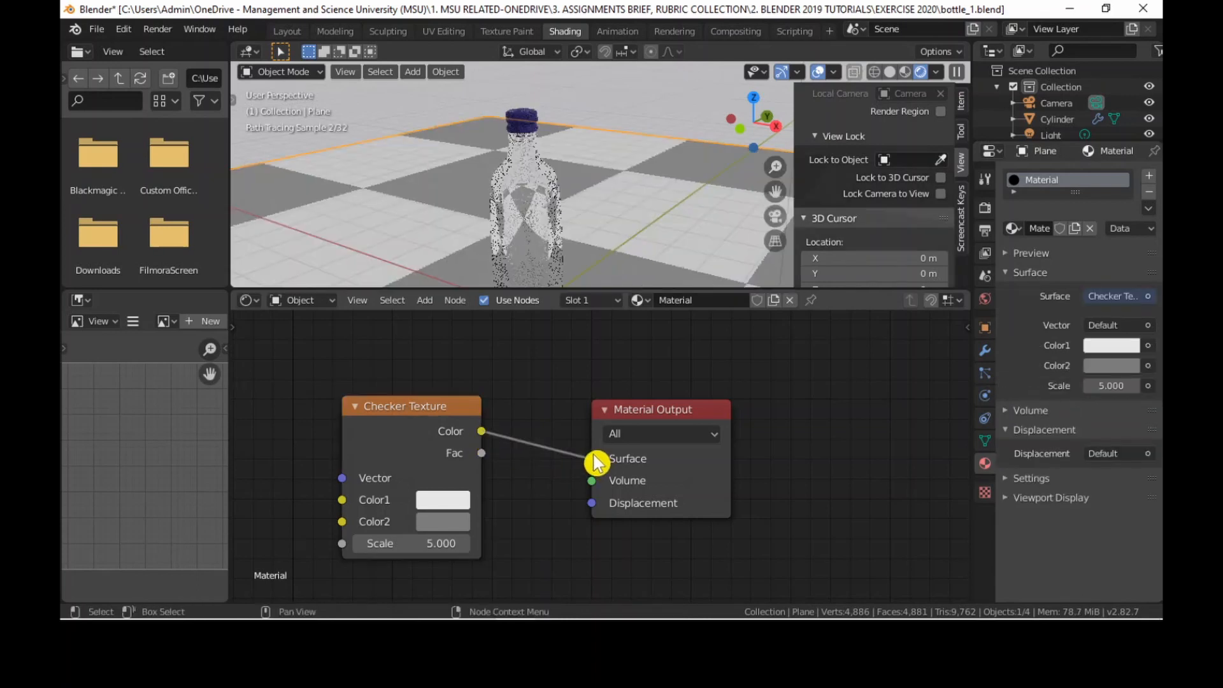
Darken the Checker Texture's Color2 from grey to near black.
mouse_move(626, 196)
middle_down()
mouse_move(595, 207)
mouse_move(614, 202)
mouse_move(592, 229)
middle_up()
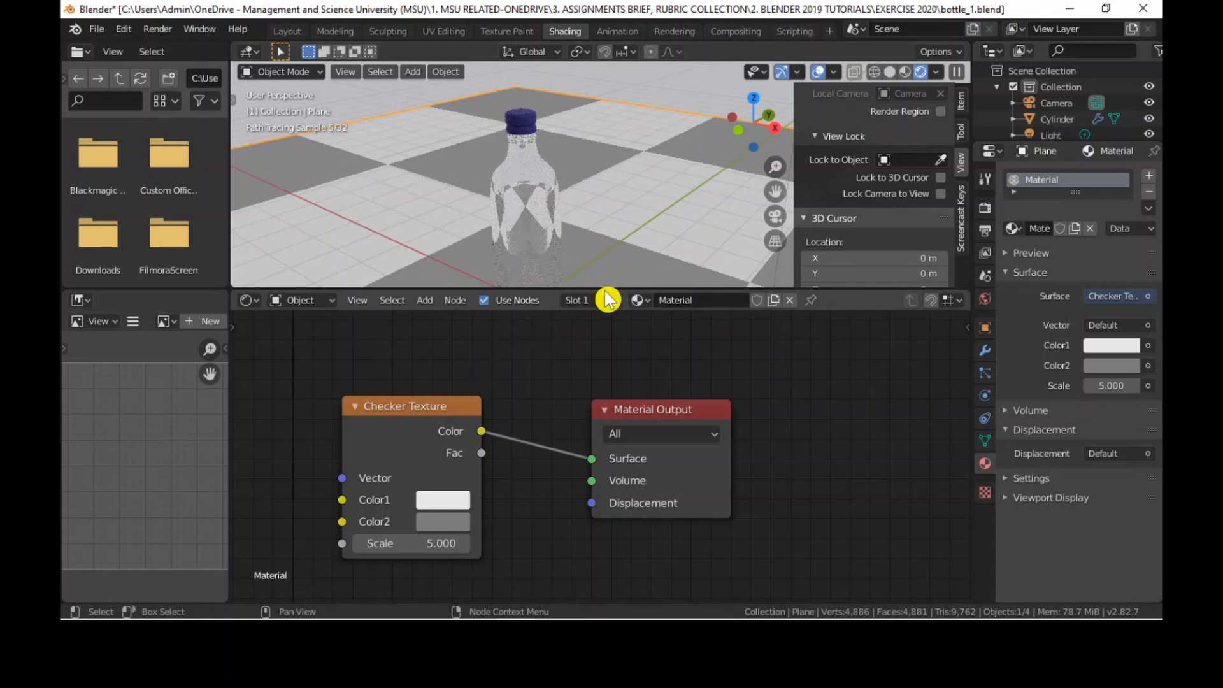
scroll(527, 185, down, 3)
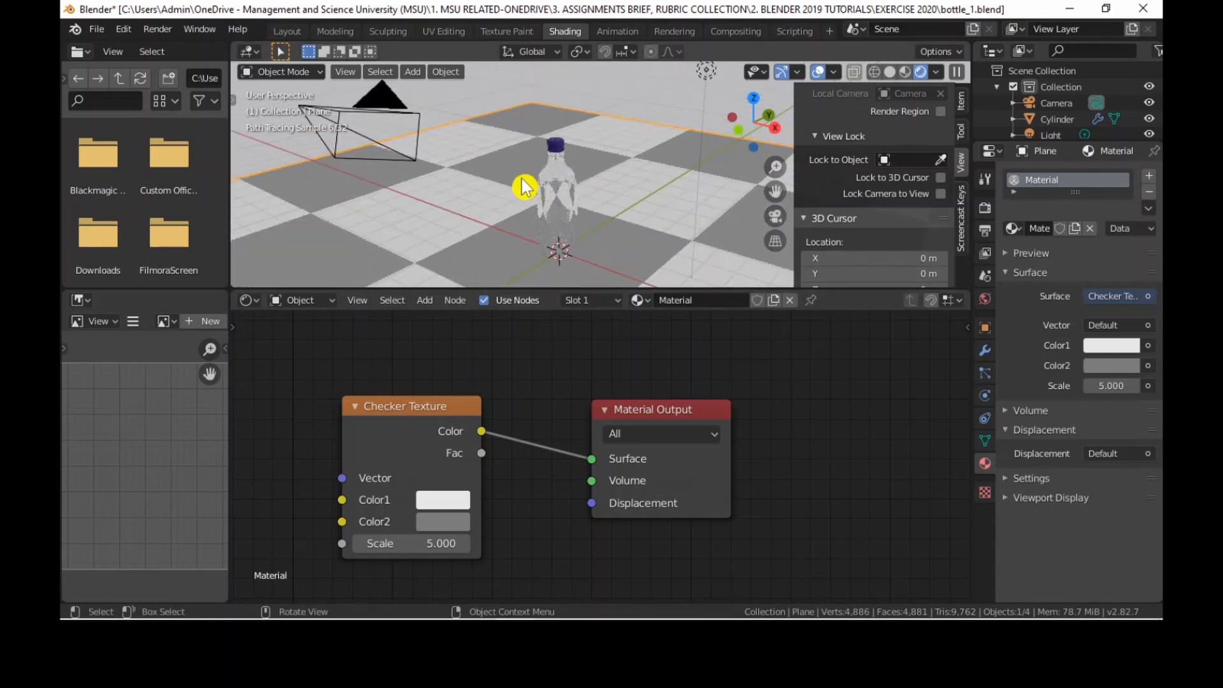
scroll(522, 188, up, 2)
click(443, 523)
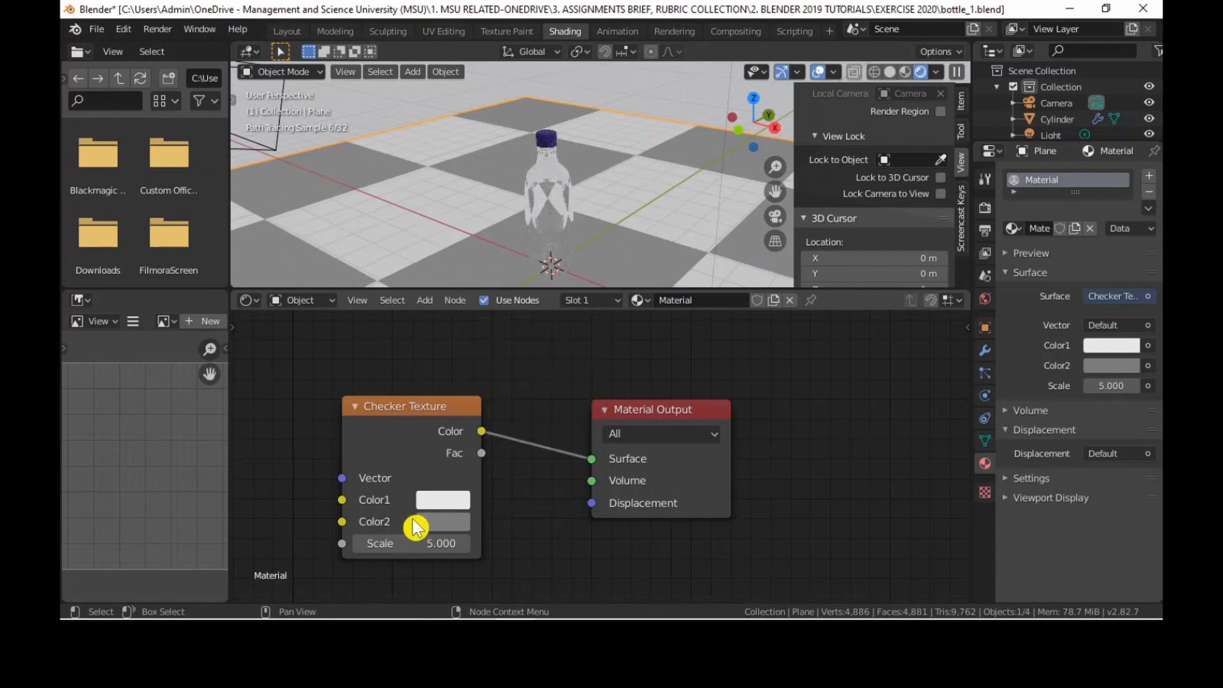
click(449, 529)
drag(587, 328, 588, 363)
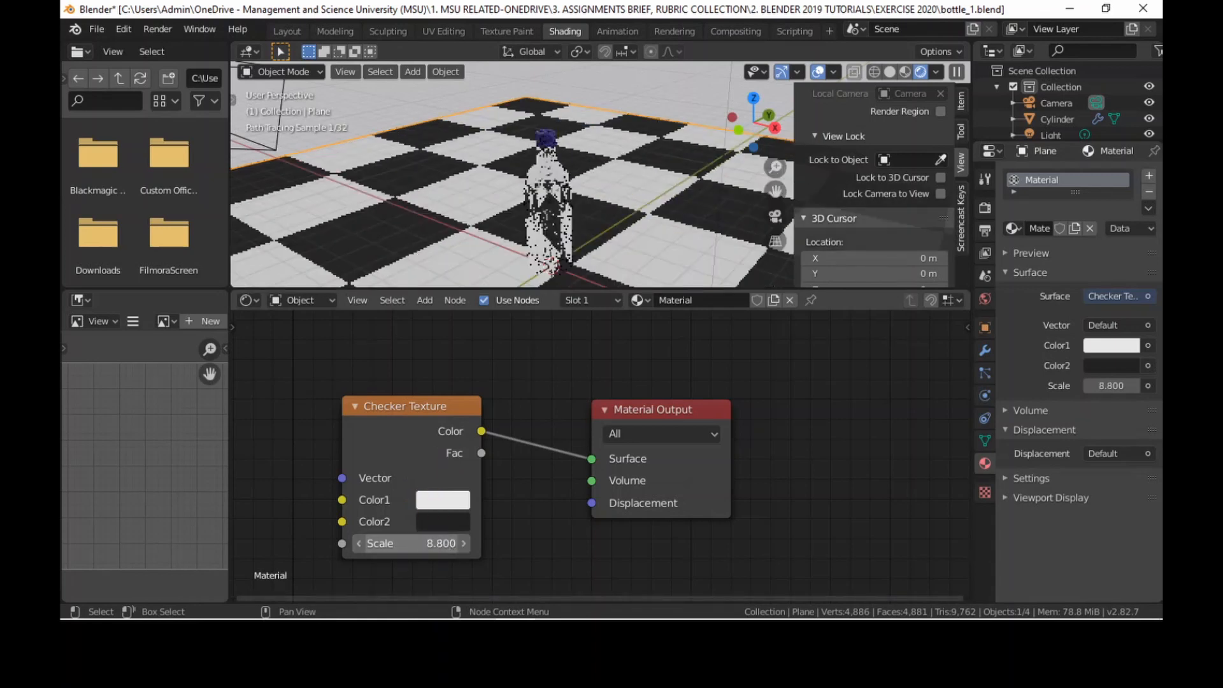
Set the Checker Texture's Scale to 15.
drag(414, 543, 474, 542)
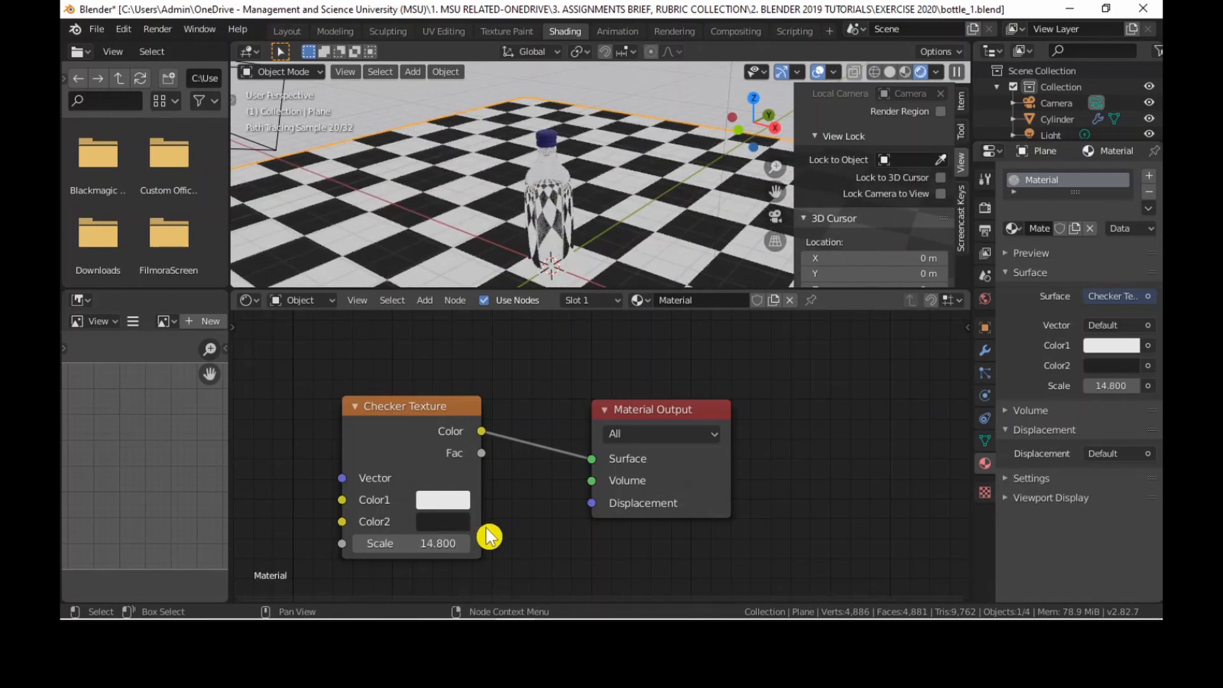
click(457, 542)
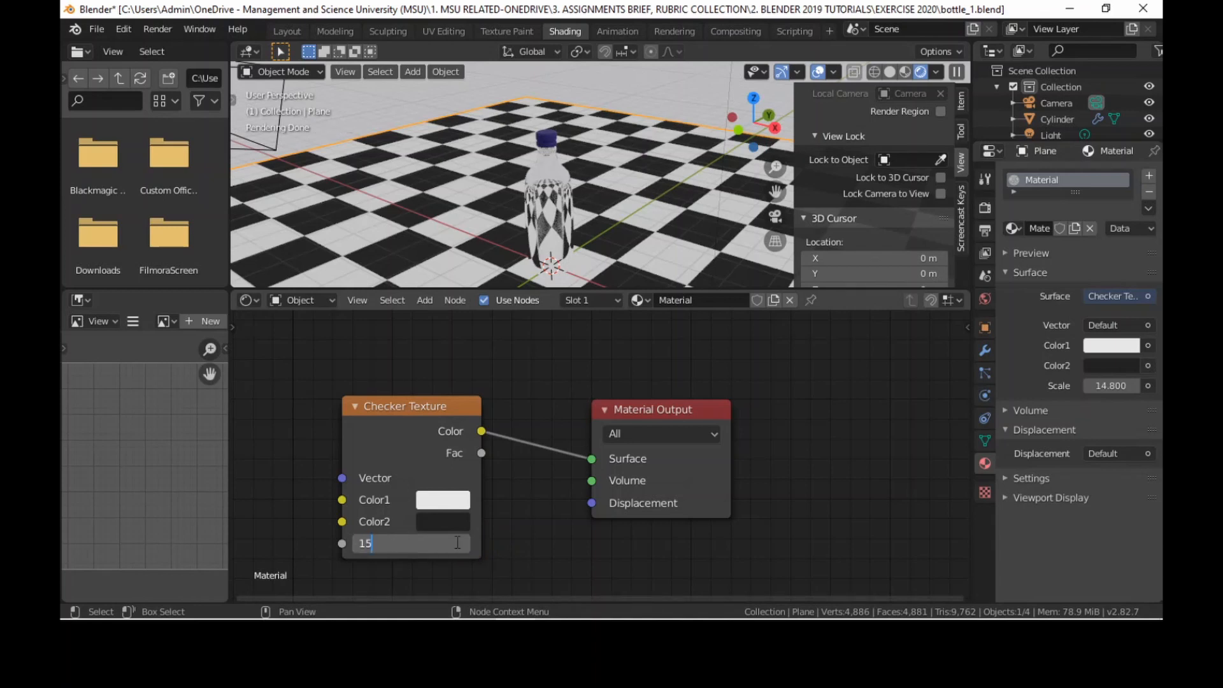
key(Return)
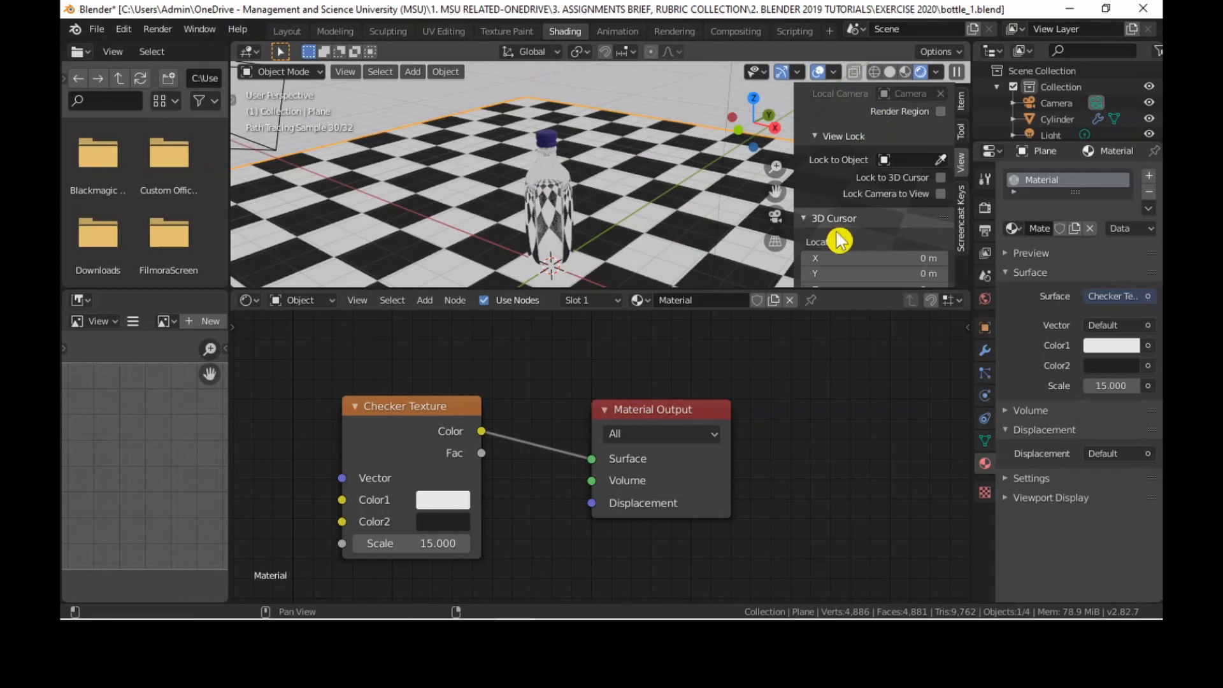
Switch to the camera view, lock the camera to the view and bring the camera closer to the bottle.
scroll(924, 224, down, 3)
scroll(923, 225, down, 4)
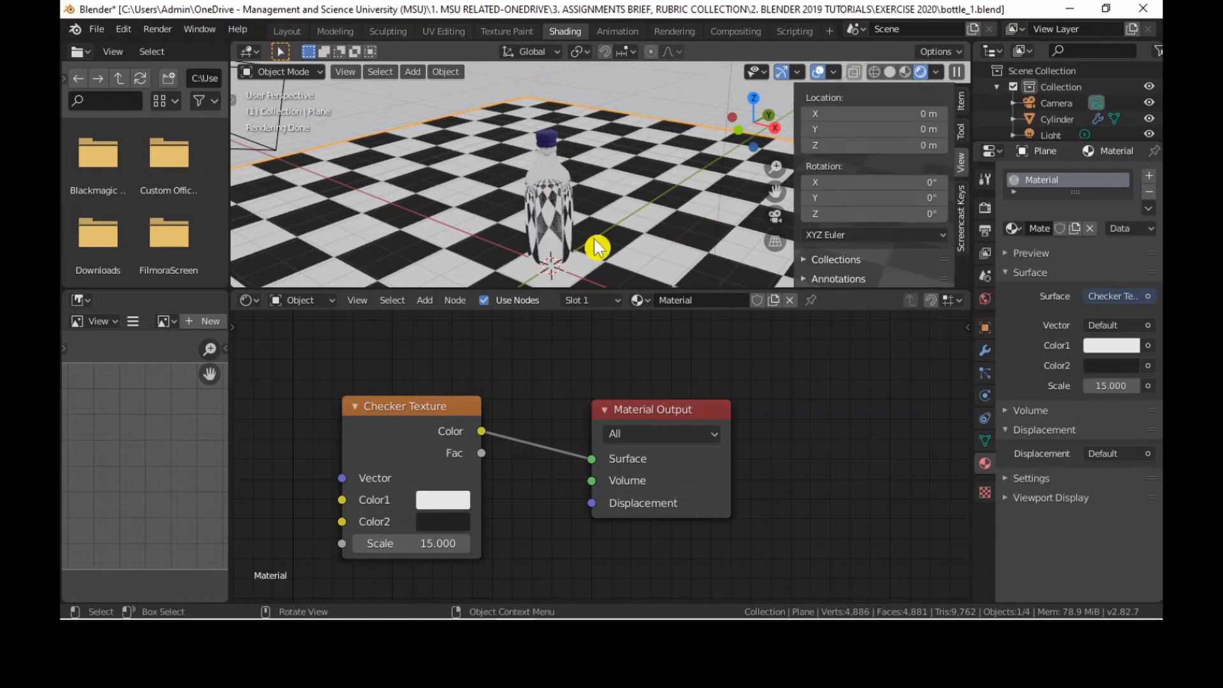
middle_drag(595, 246, 593, 226)
scroll(685, 214, up, 3)
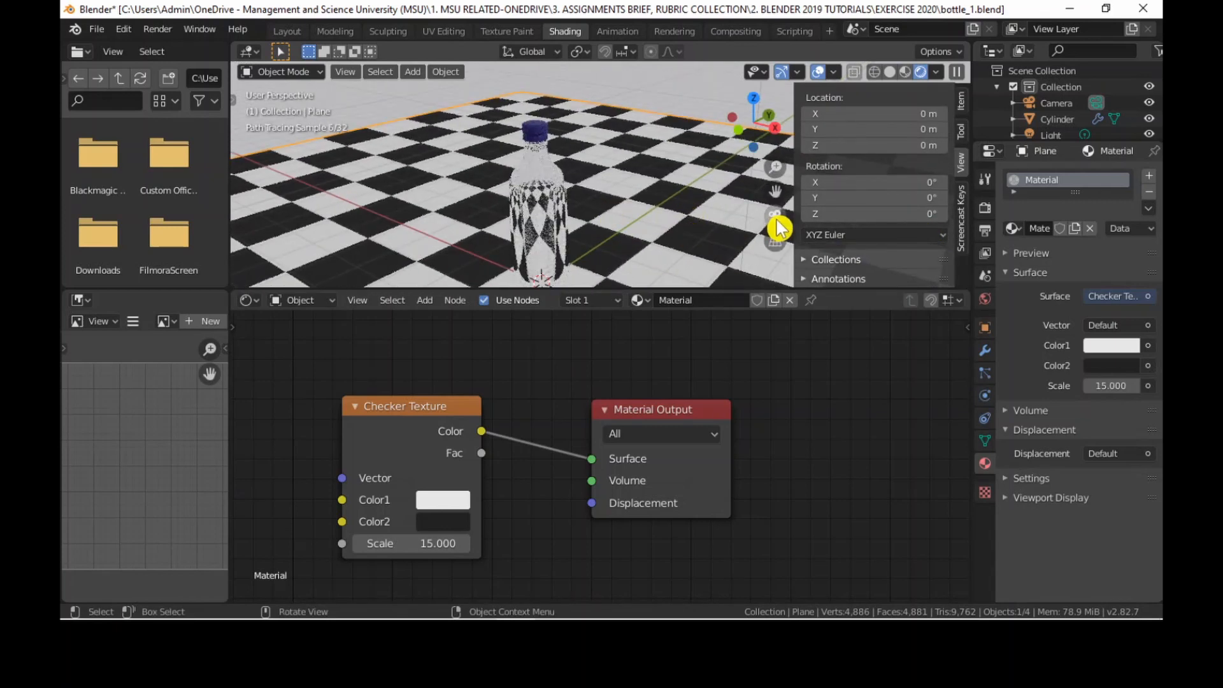
click(775, 217)
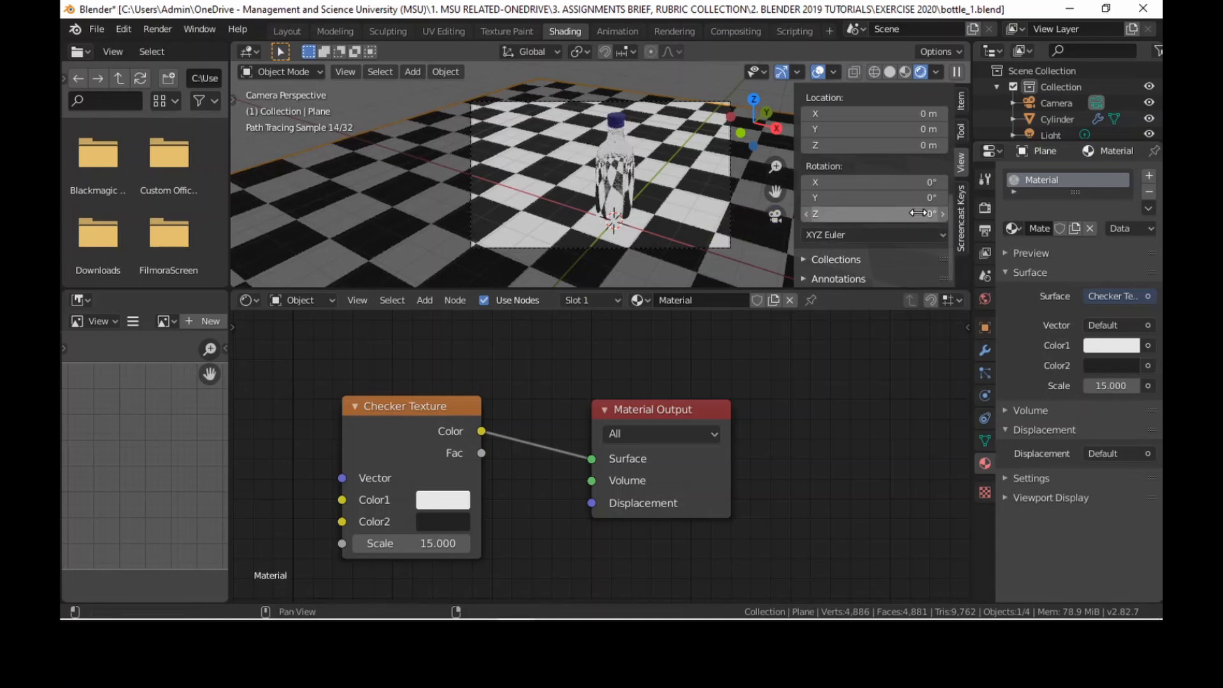
click(960, 163)
scroll(926, 226, down, 4)
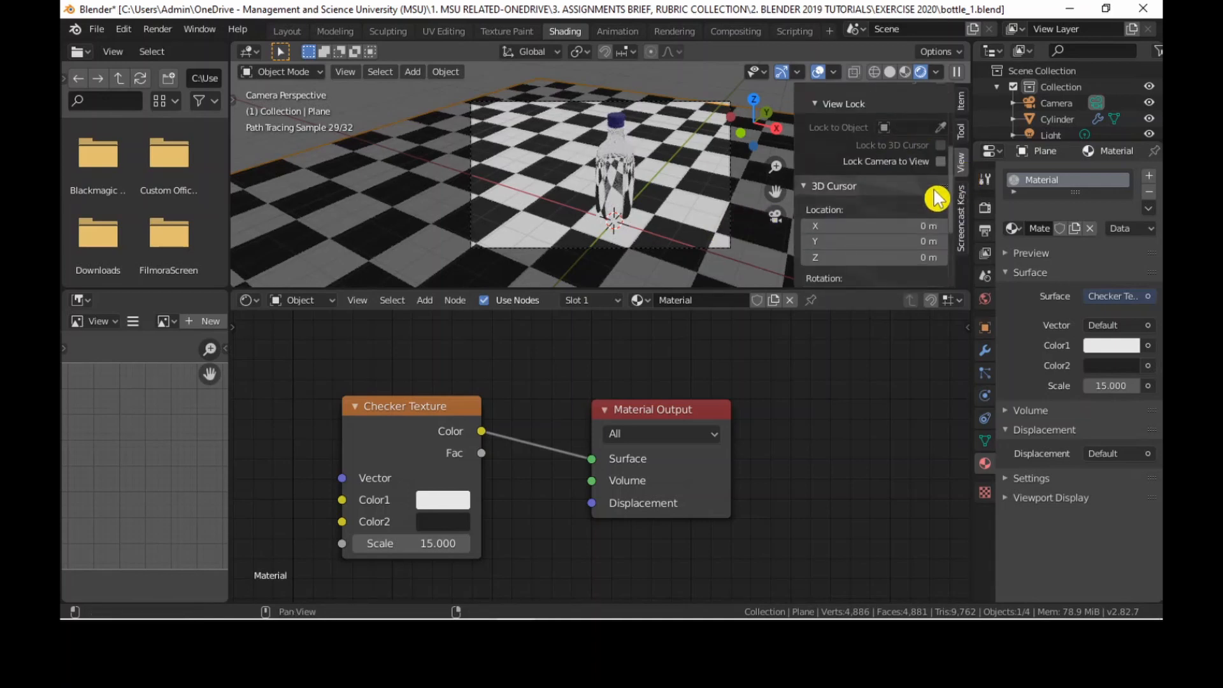
click(940, 162)
scroll(682, 194, up, 1)
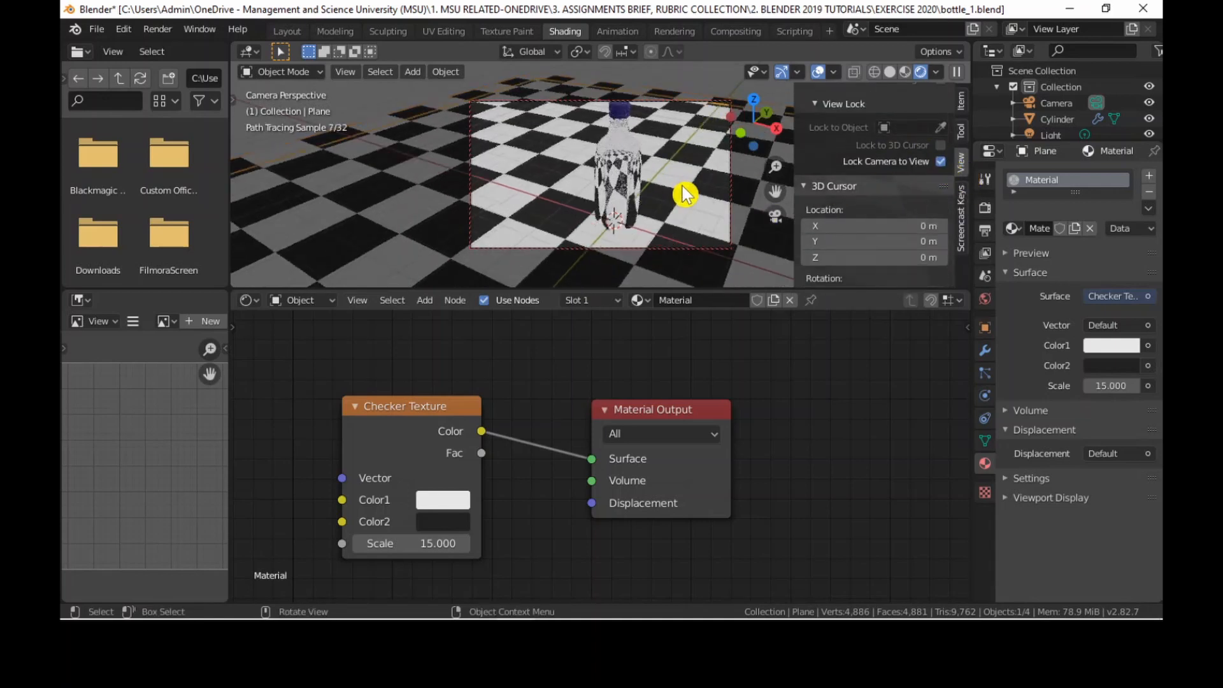
Scale the checkered plane up about 1.34 times and reframe the locked camera around the bottle.
scroll(681, 188, down, 1)
middle_drag(673, 175, 636, 183)
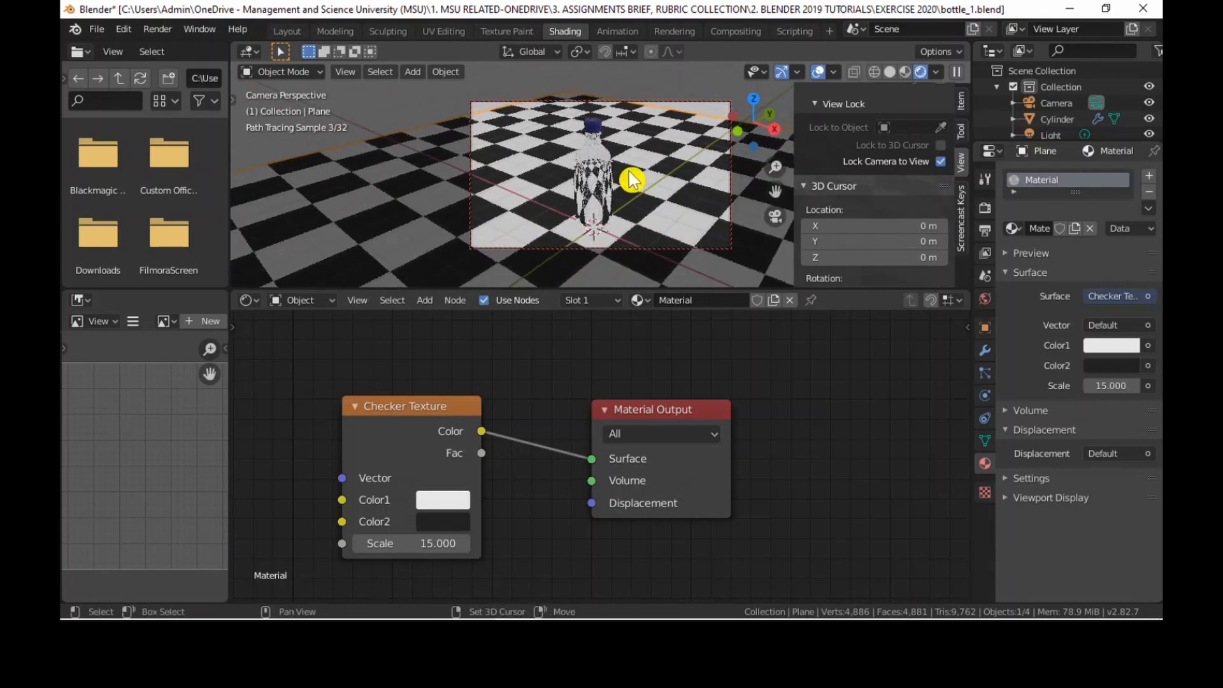
key(s)
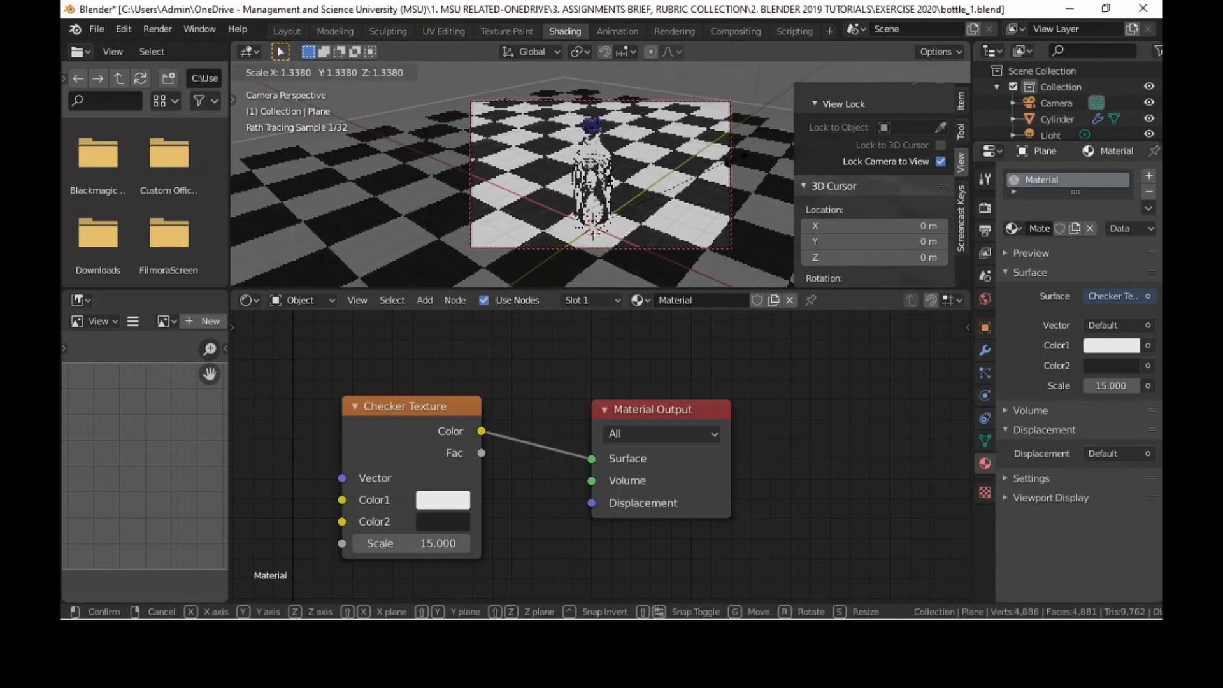
click(736, 165)
middle_drag(621, 177, 633, 172)
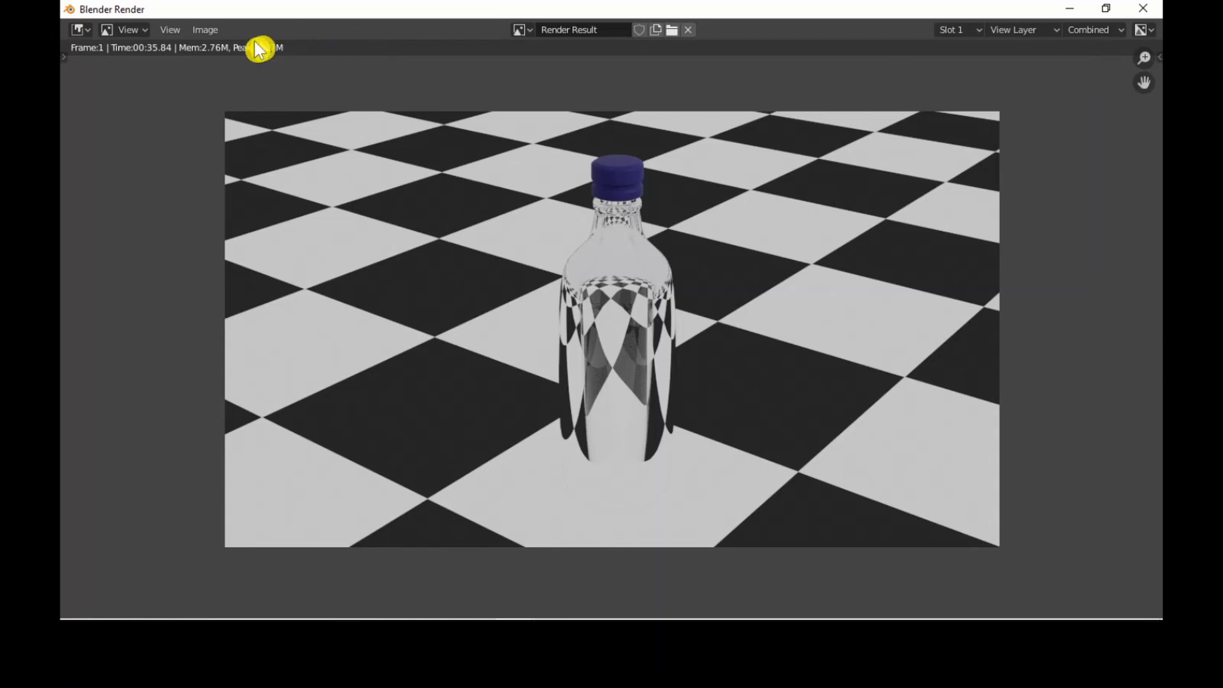
Save the rendered image as bottle_3.png in the EXERCISE 2020 folder and close the render window.
click(206, 30)
click(255, 146)
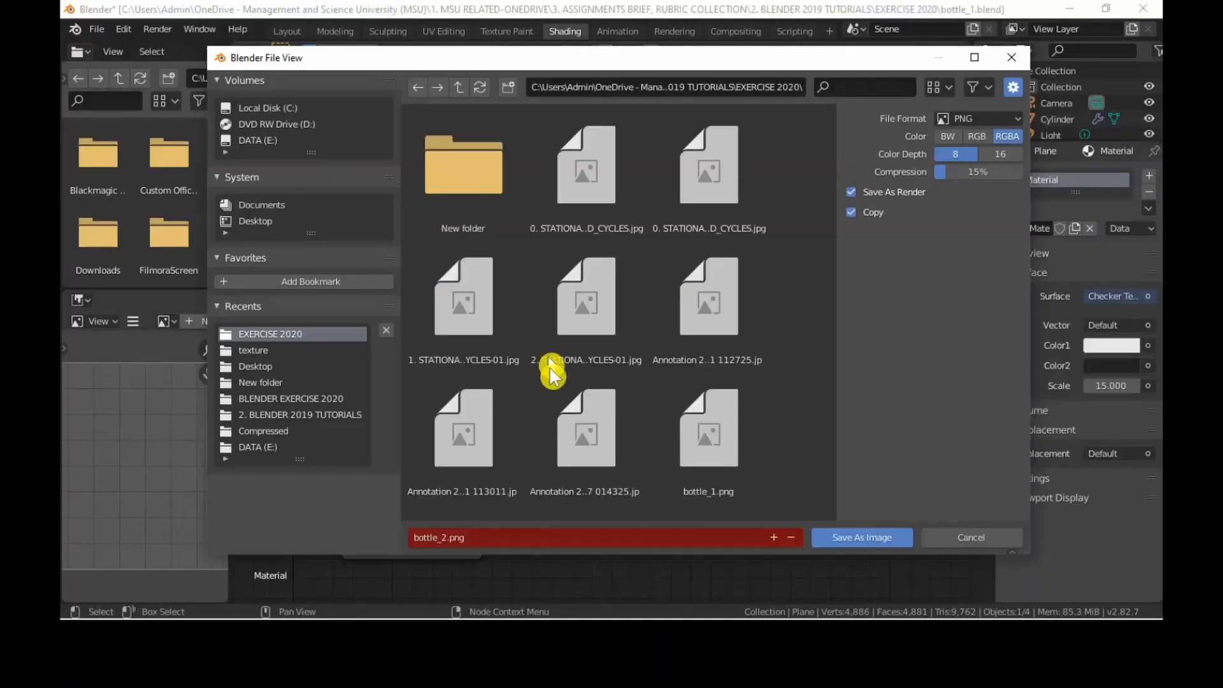
click(543, 540)
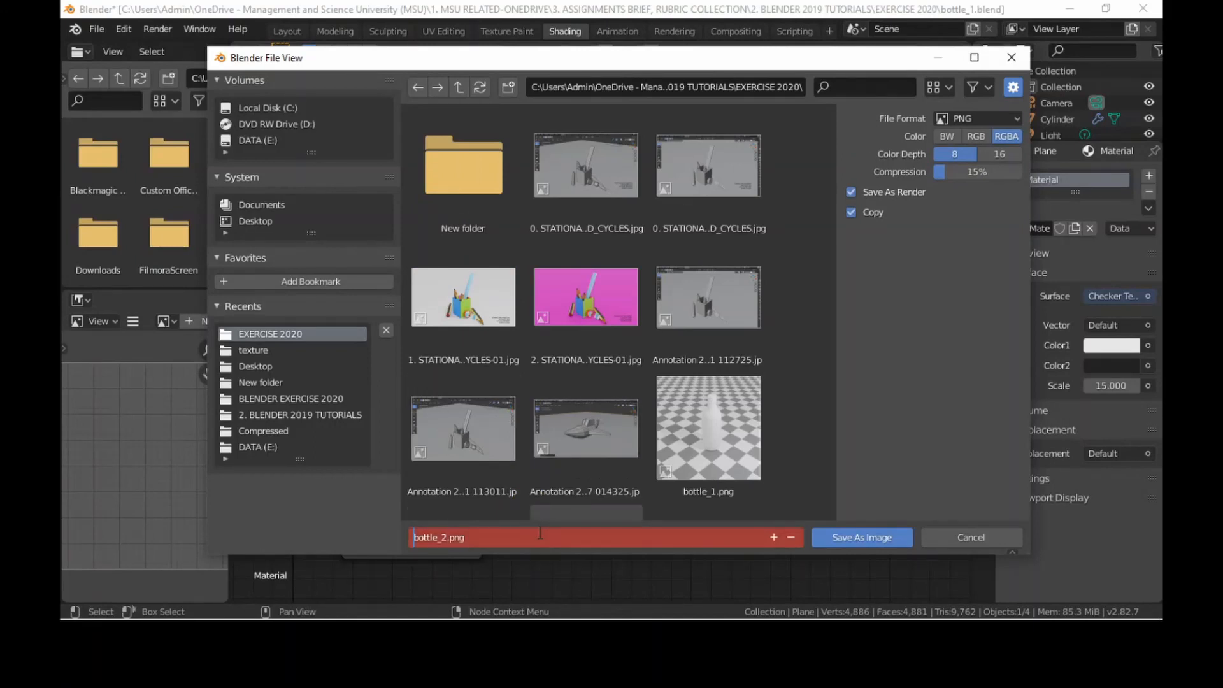
text(3)
key(Return)
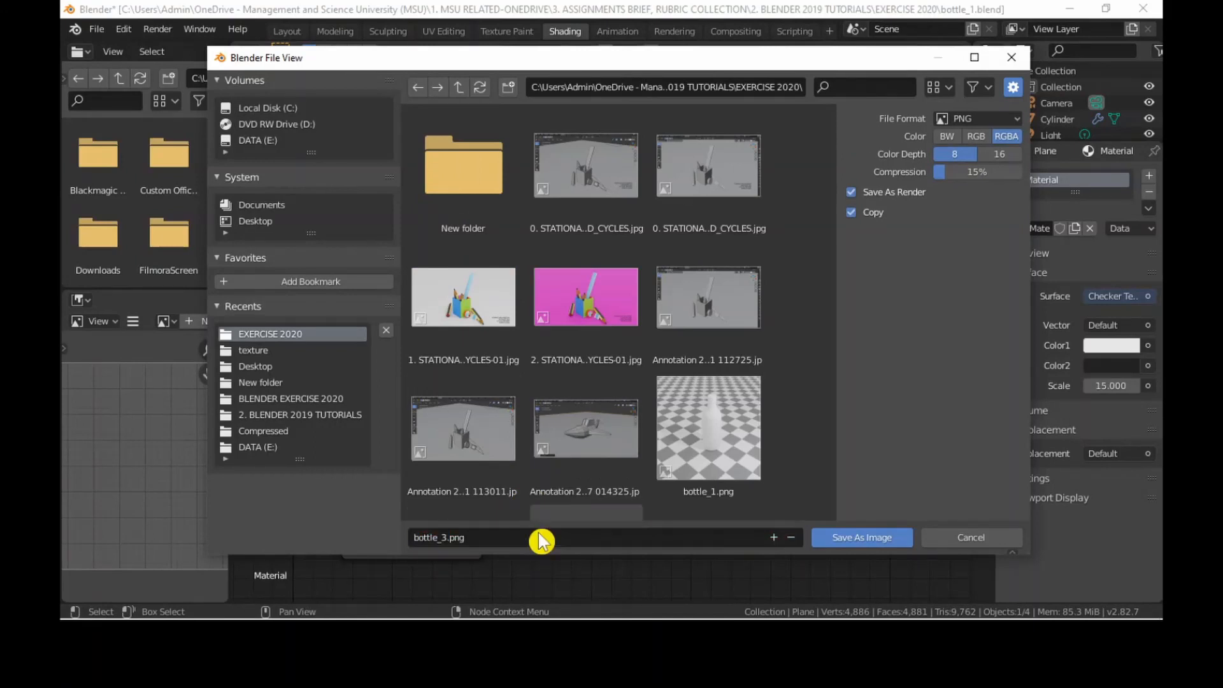
click(856, 539)
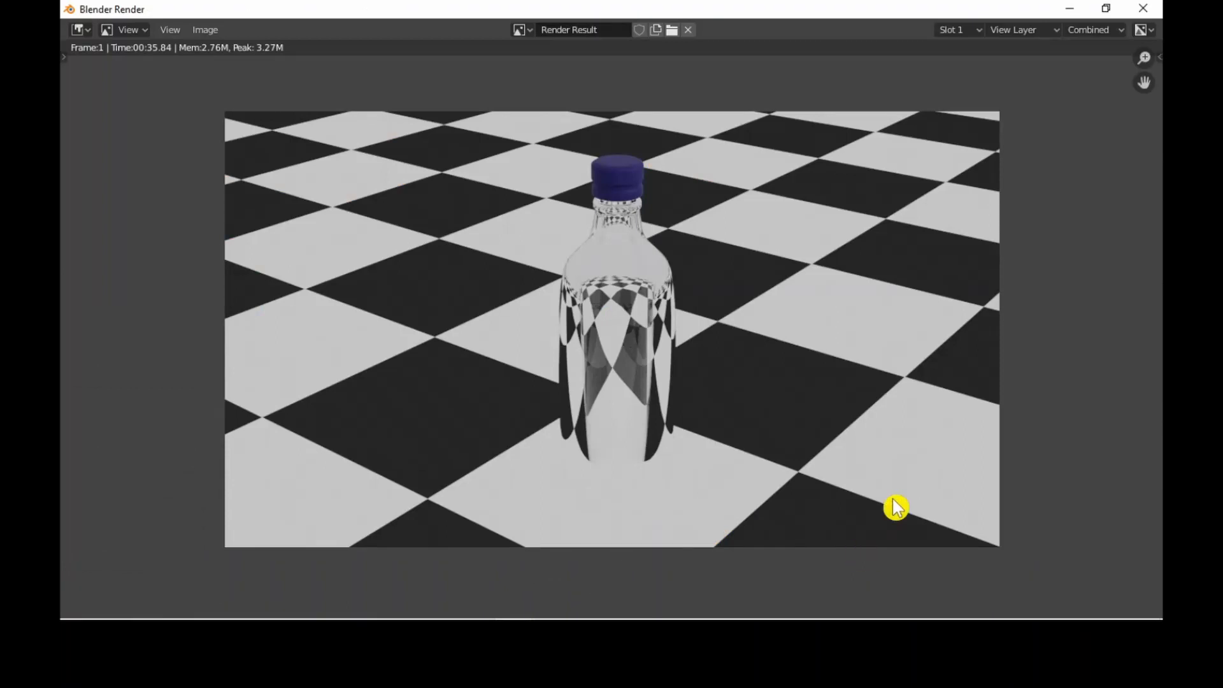
click(1143, 8)
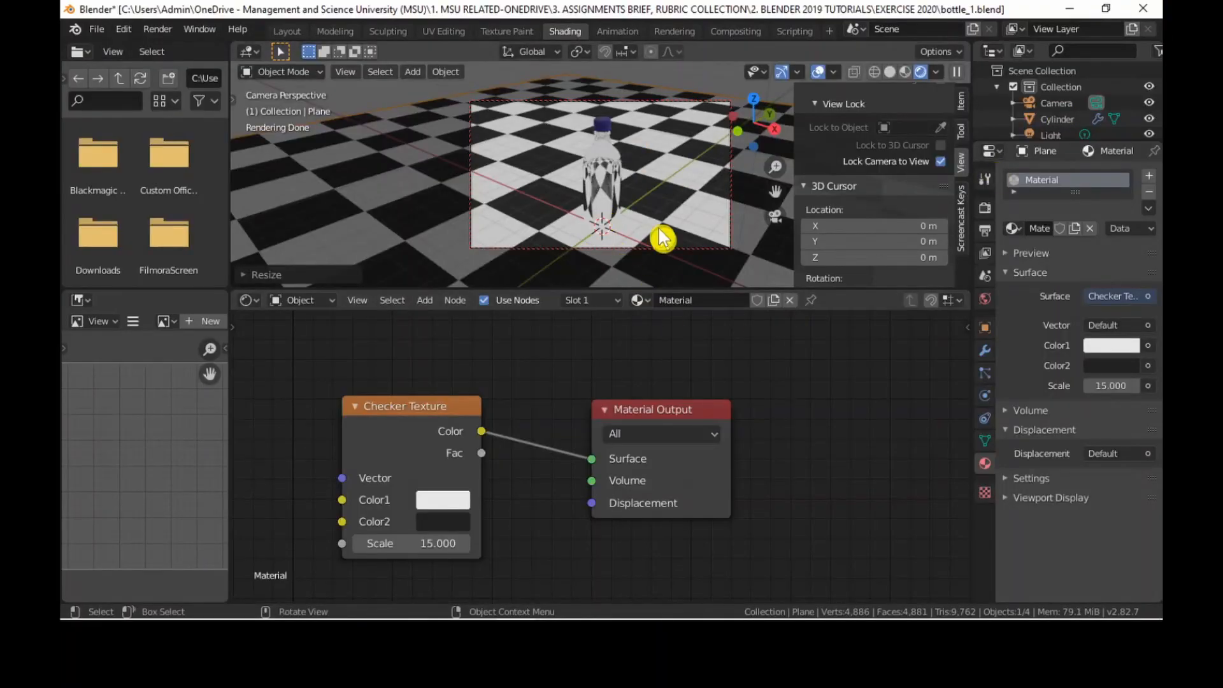
Switch to the Layout workspace and inspect the whole bottle on the checkered plane in Material Preview shading.
click(289, 33)
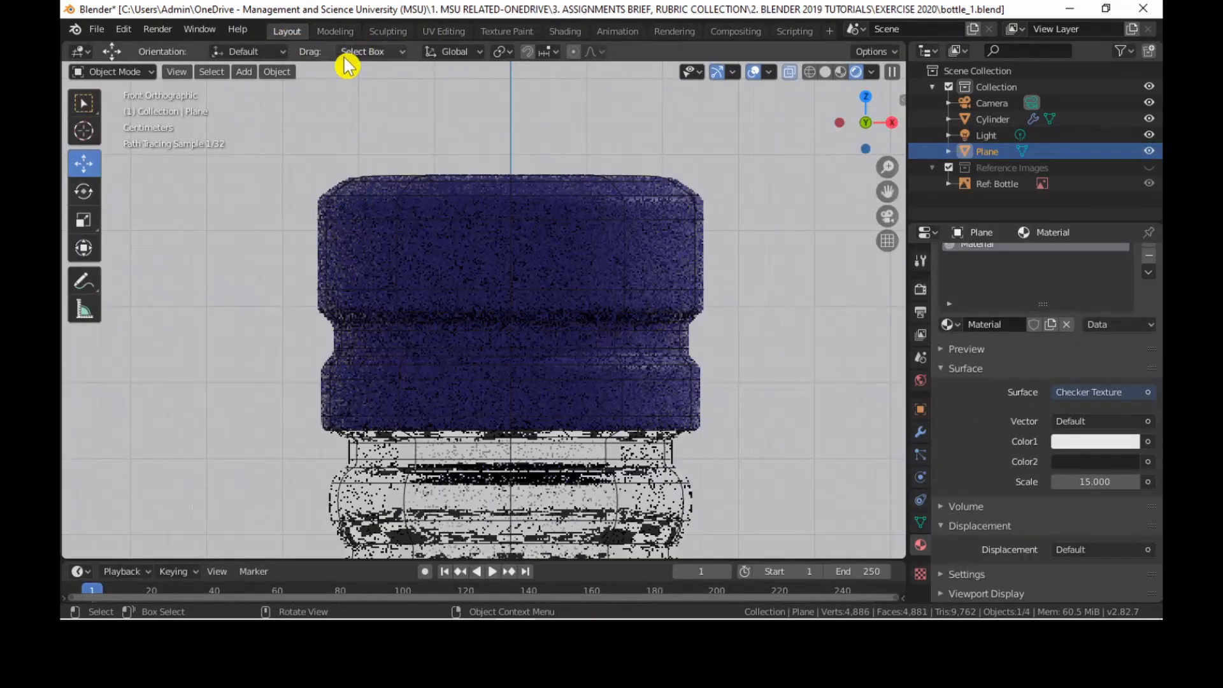
middle_drag(772, 284, 715, 333)
scroll(809, 171, down, 2)
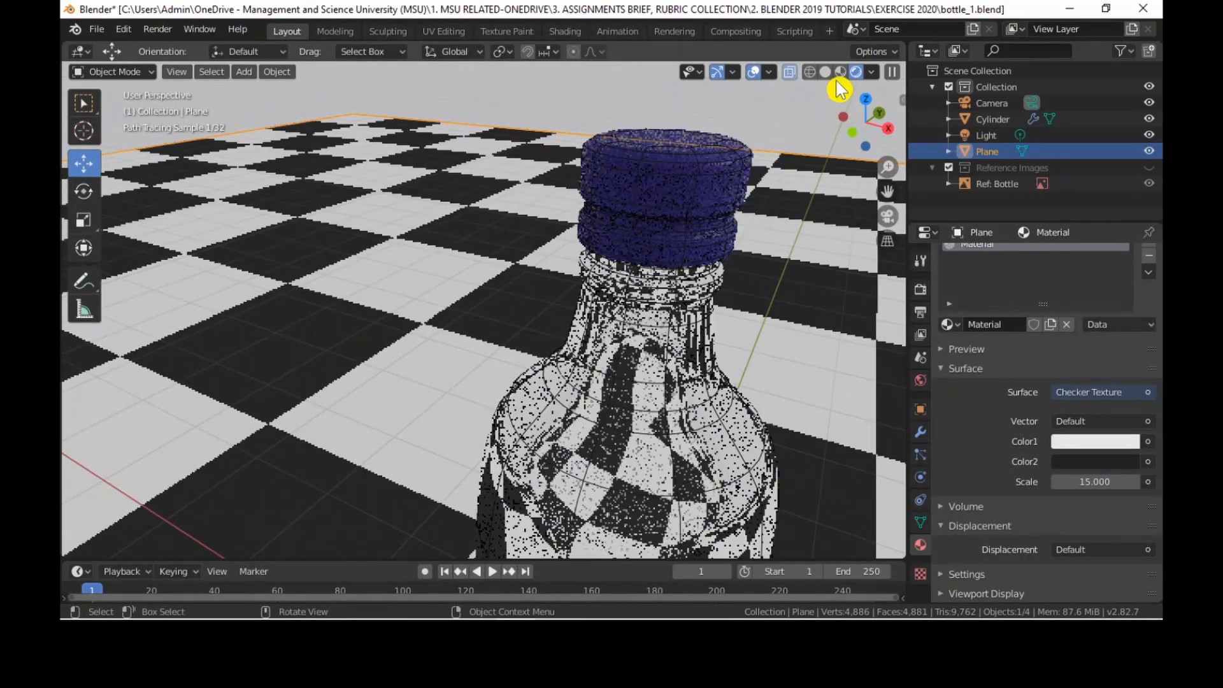
click(840, 72)
scroll(693, 307, down, 2)
scroll(694, 307, down, 5)
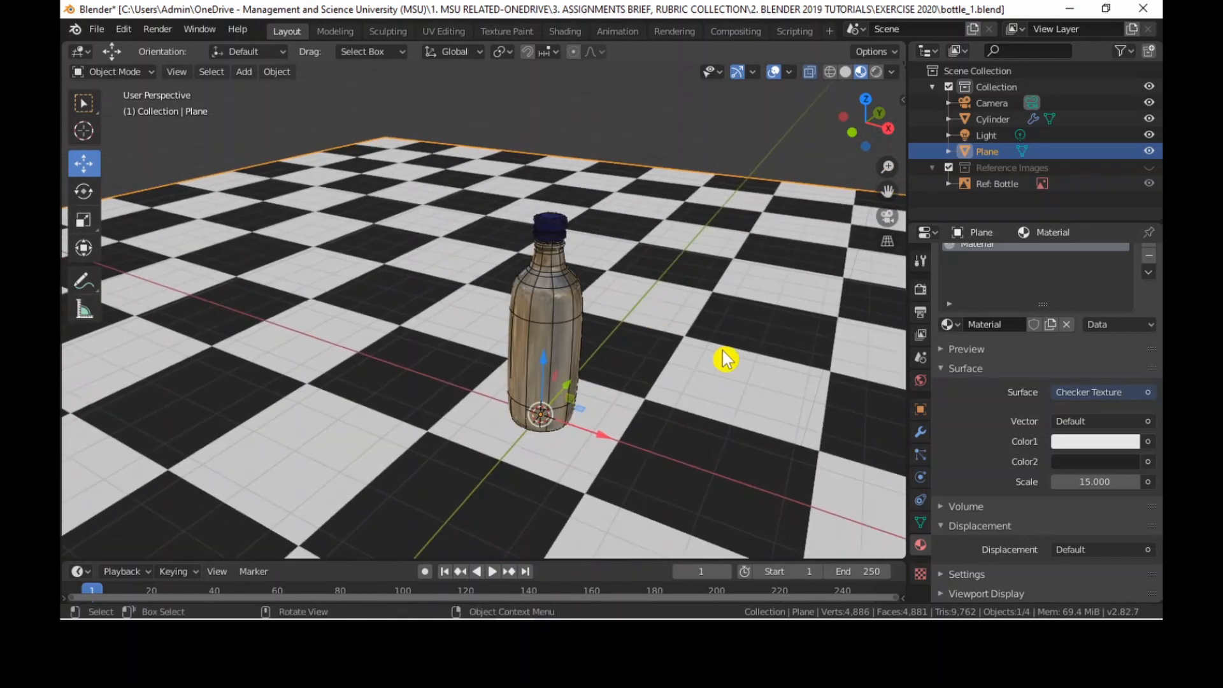
middle_drag(693, 303, 682, 300)
scroll(682, 300, up, 1)
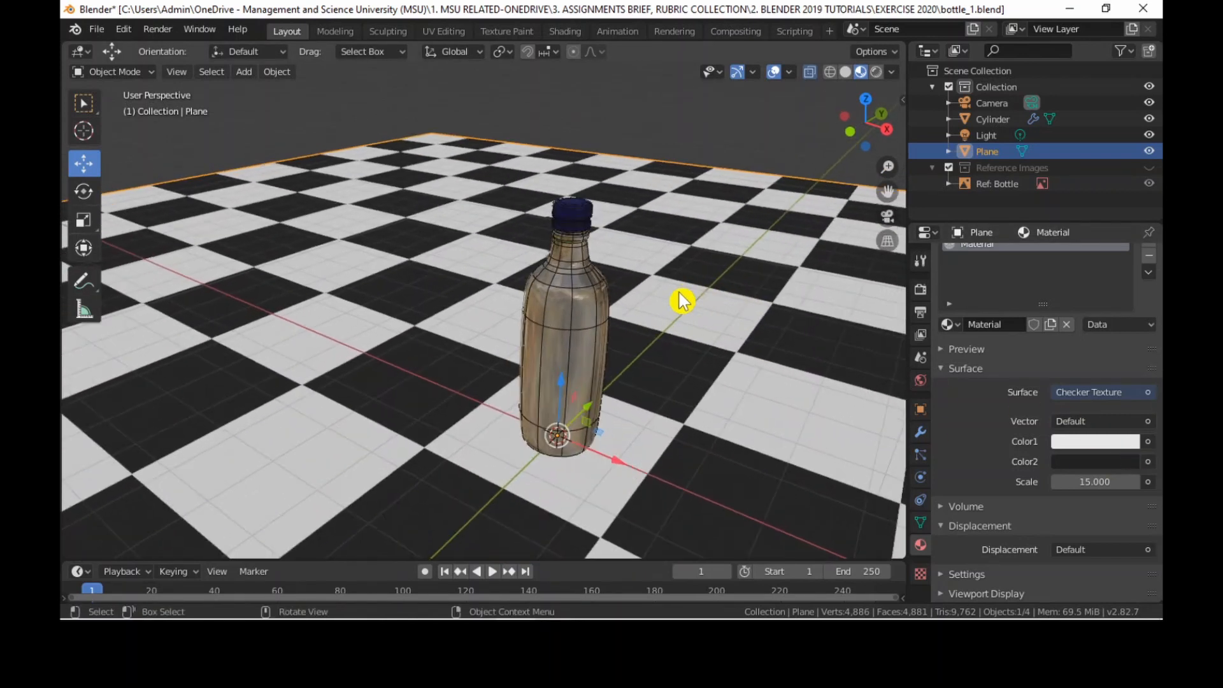
scroll(688, 322, up, 3)
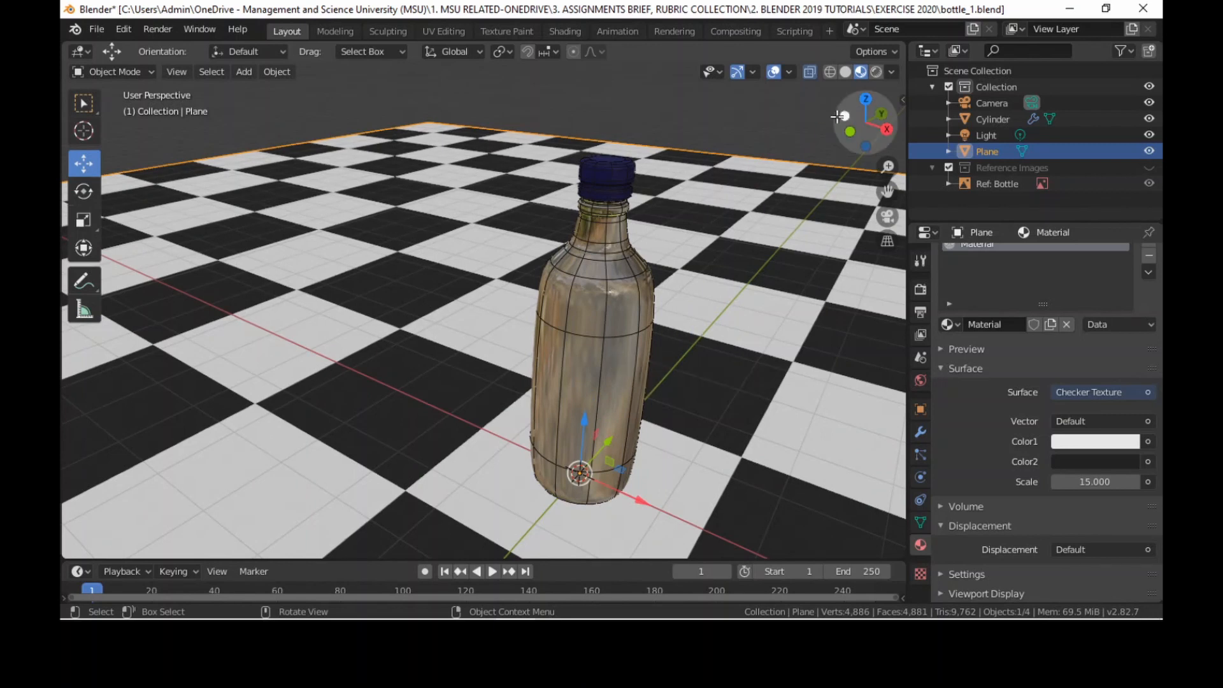
middle_drag(739, 344, 750, 346)
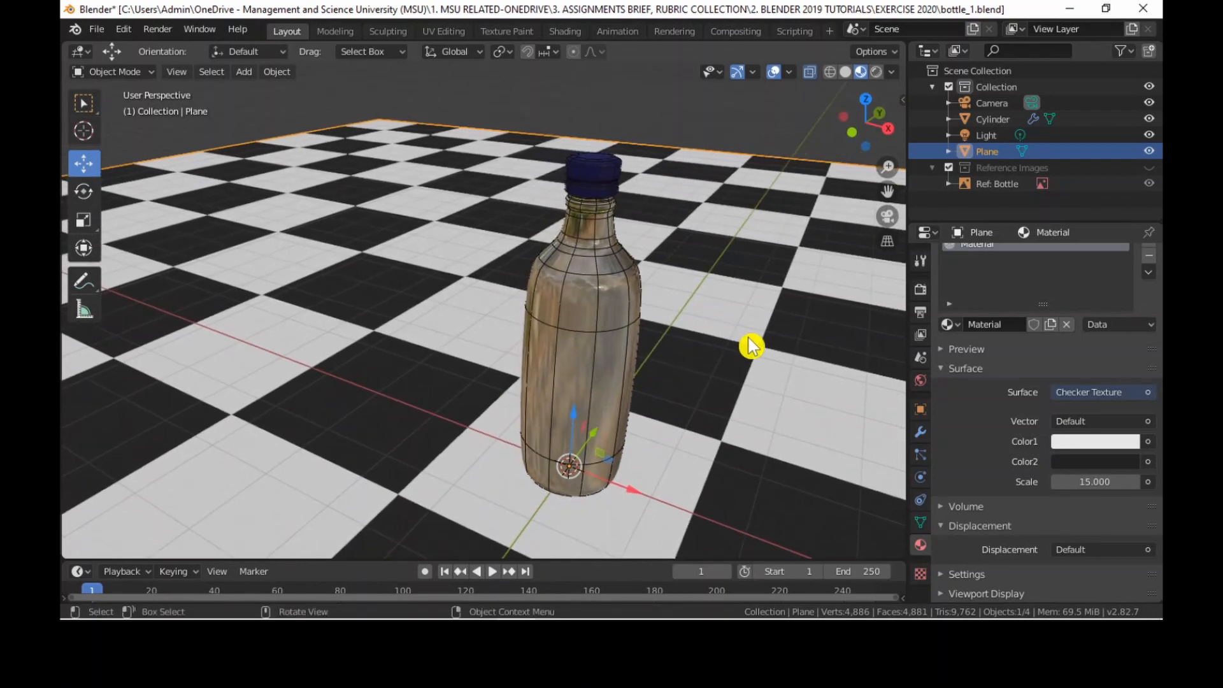